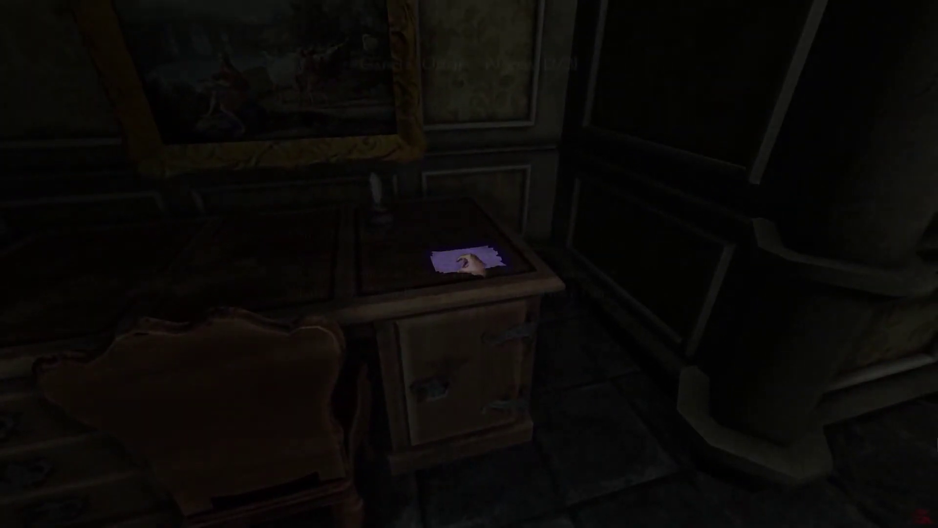
Step: Open the paper note lying on the corner of the wooden desk
left_click(470, 264)
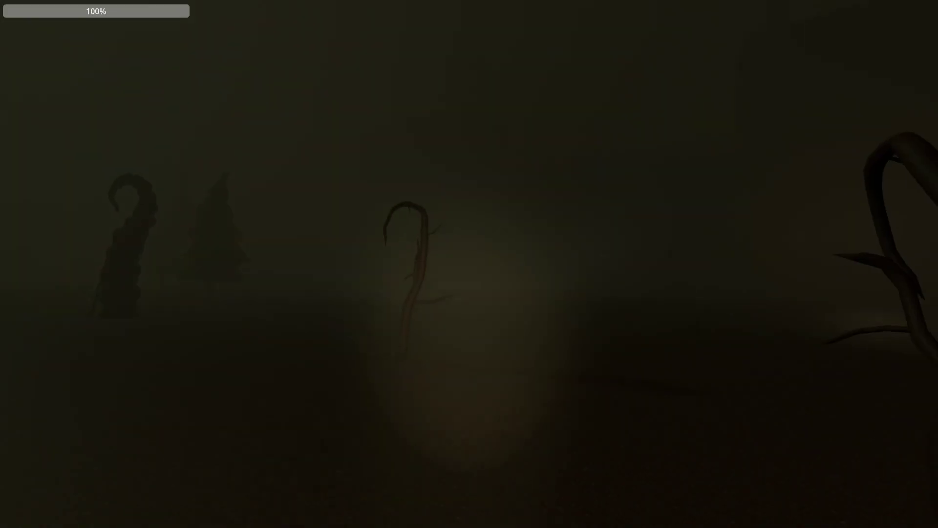
Step: Walk through the foggy yard past the trees and tentacles to the chained padlock on the stone wall
key("w")
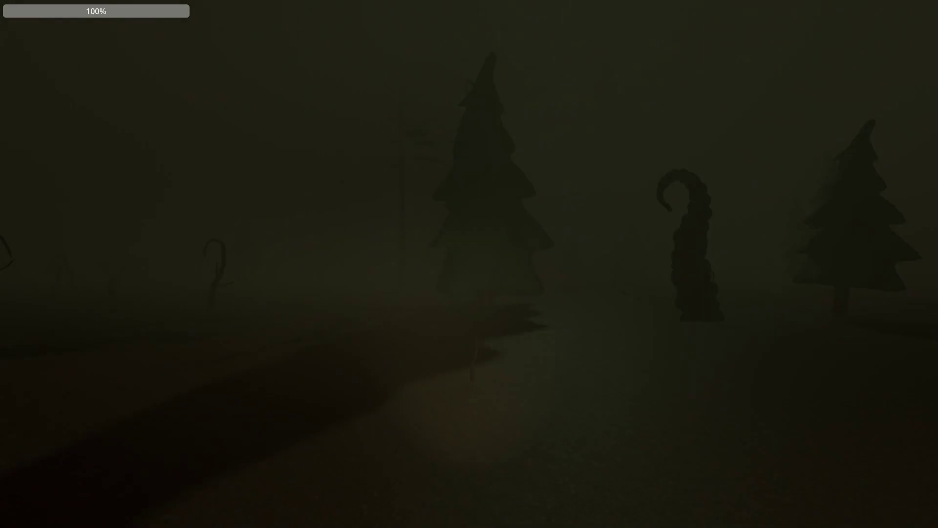
key("w")
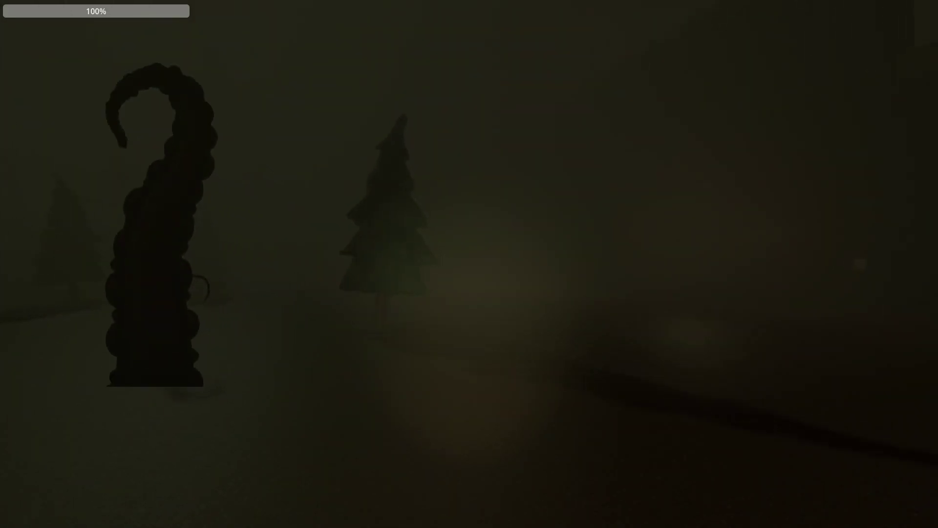
key("w")
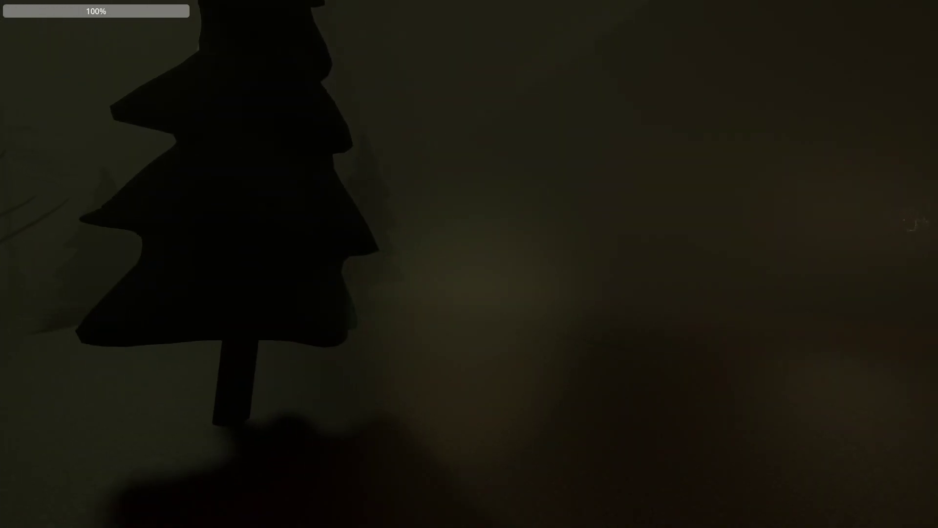
key("w")
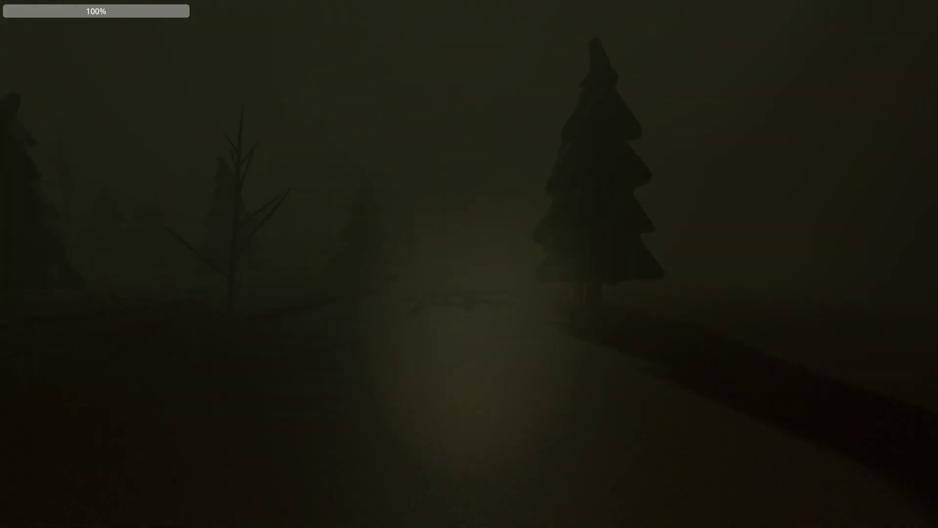
key("shift+w")
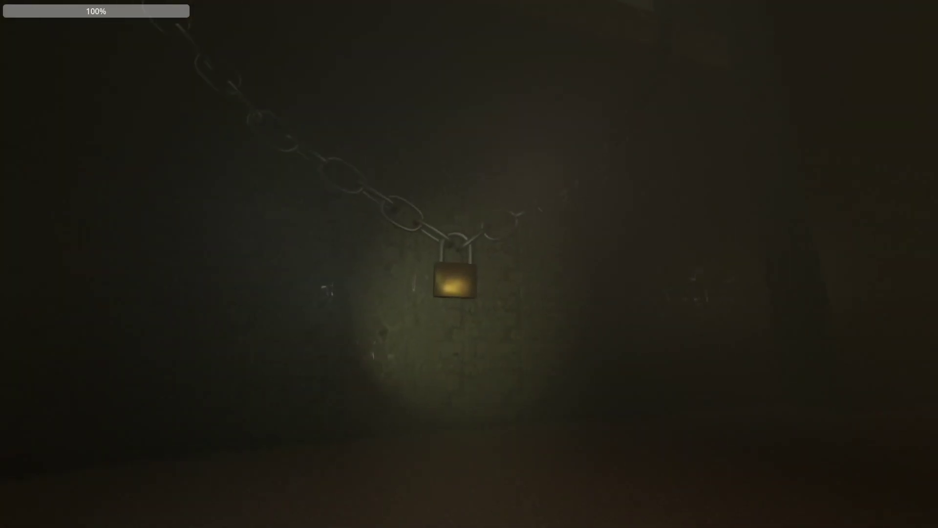
Step: Go to the paper note on the stone wall, read it and close it
key("w")
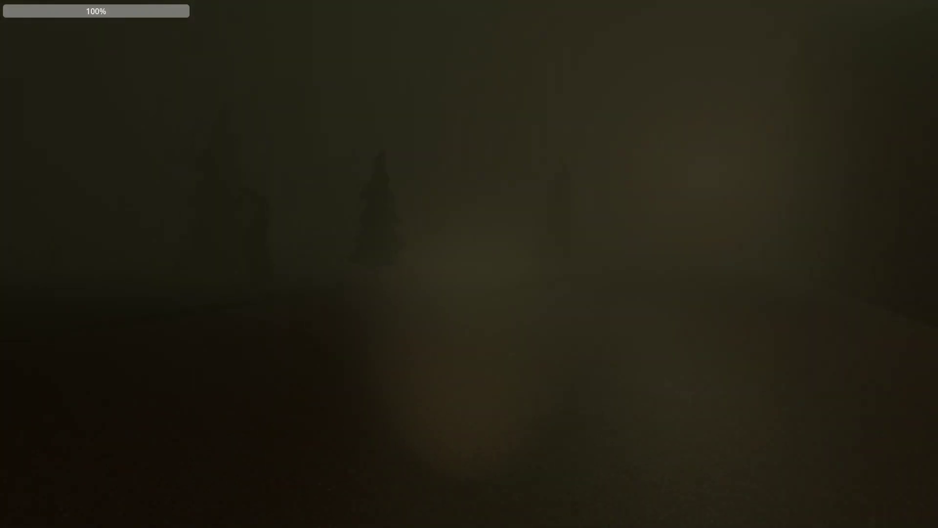
key("w")
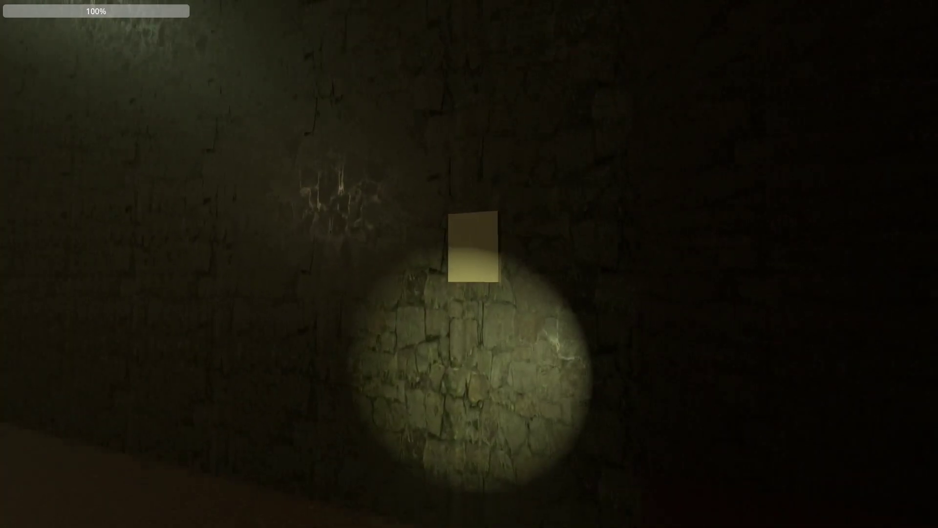
key("e")
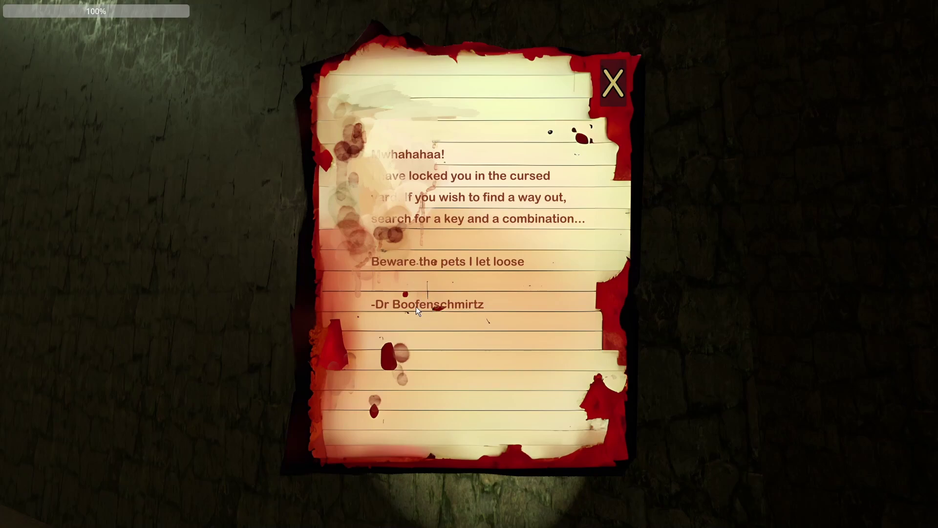
left_click(614, 83)
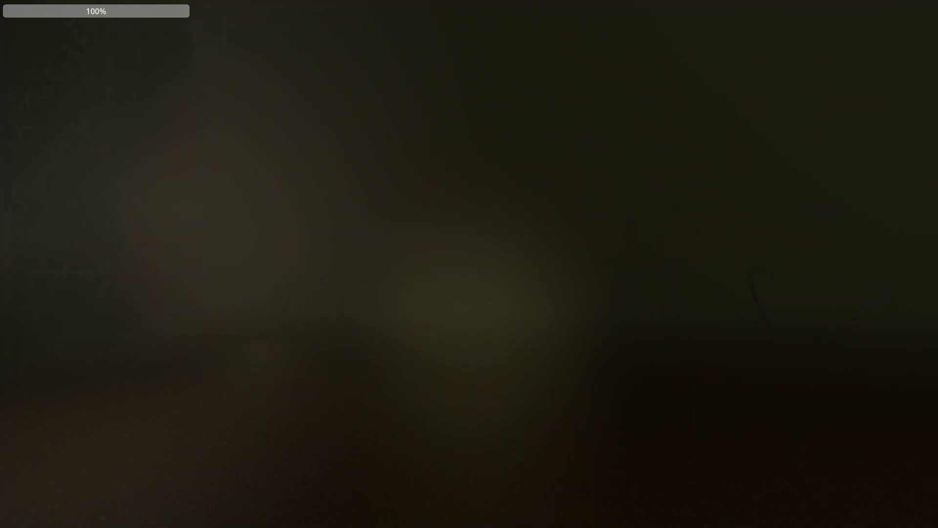
Step: Return to the chained padlock, examine its three-digit combination and keyhole up close, and leave it
key("w")
left_click(469, 264)
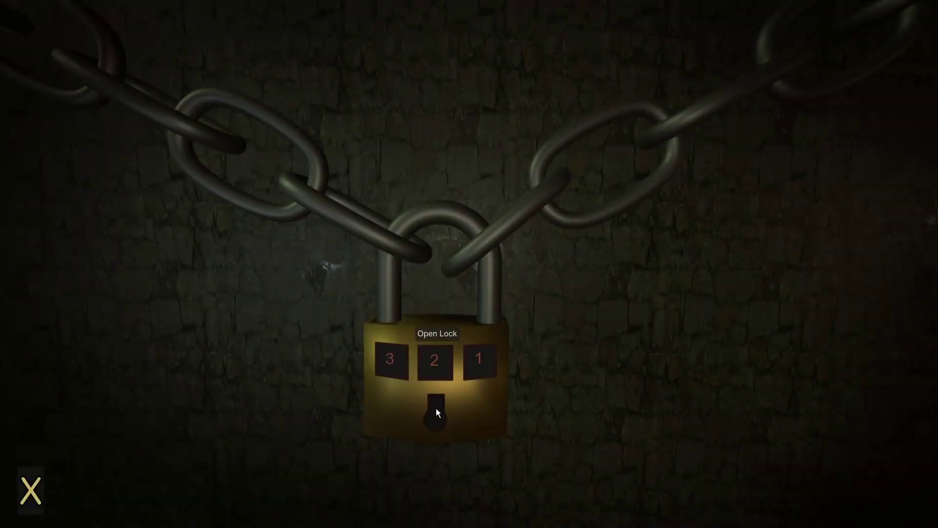
left_click(21, 493)
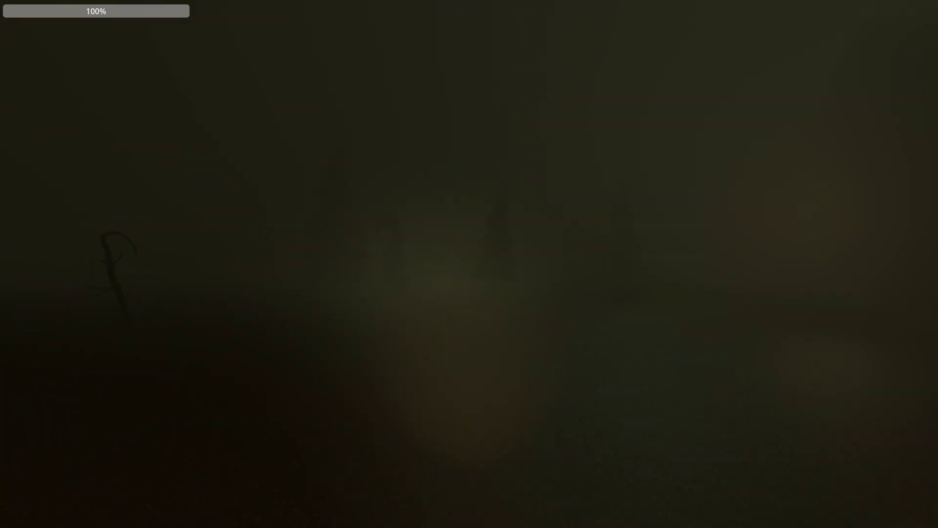
Step: Search the foggy yard for the key and the combination, passing among the bare trees and around the large tentacle
key("shift+w")
key("w")
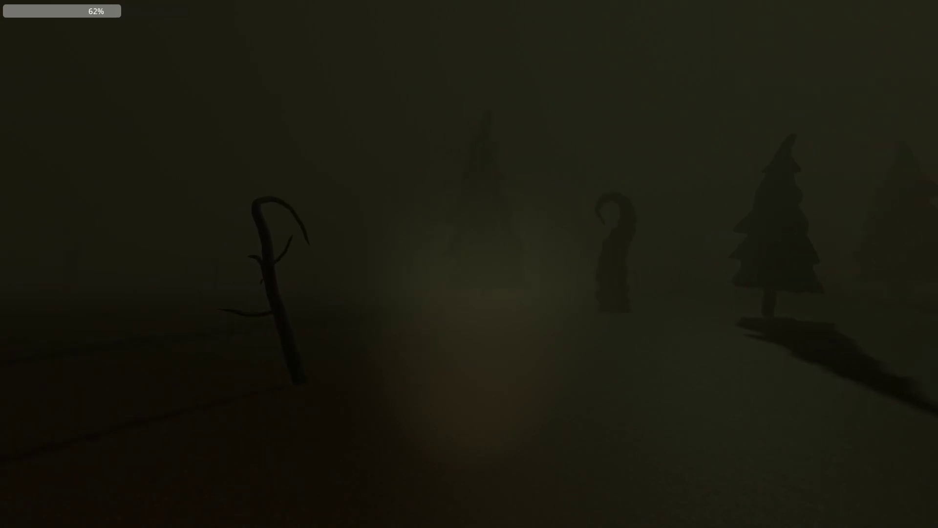
key("w")
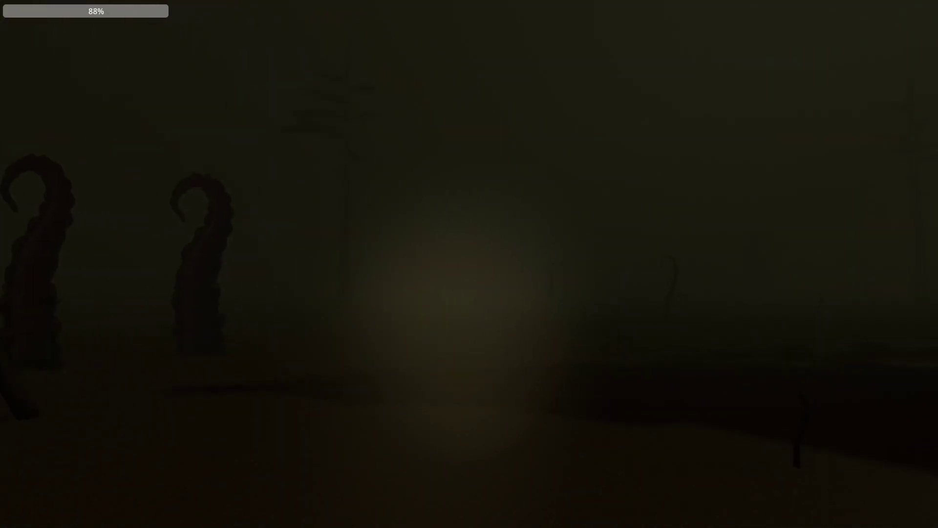
key("shift+w")
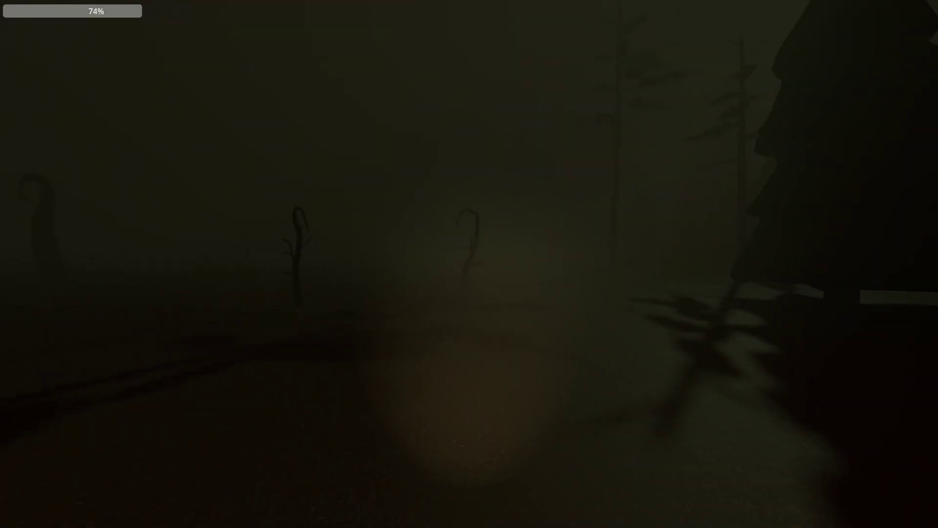
key("w")
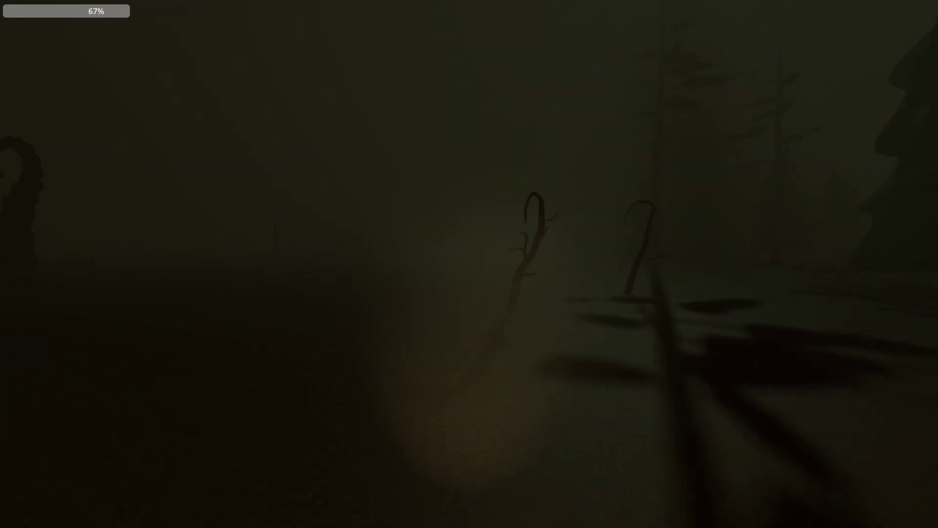
key("w")
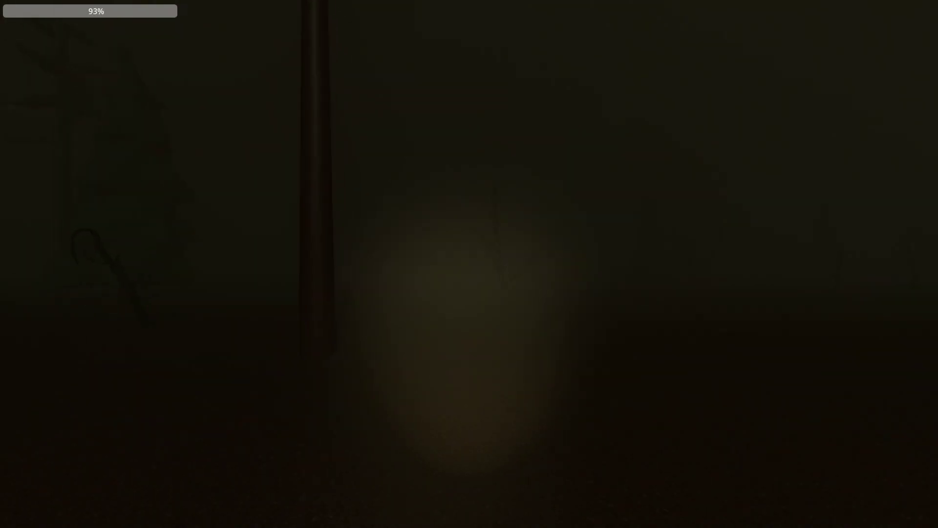
key("w")
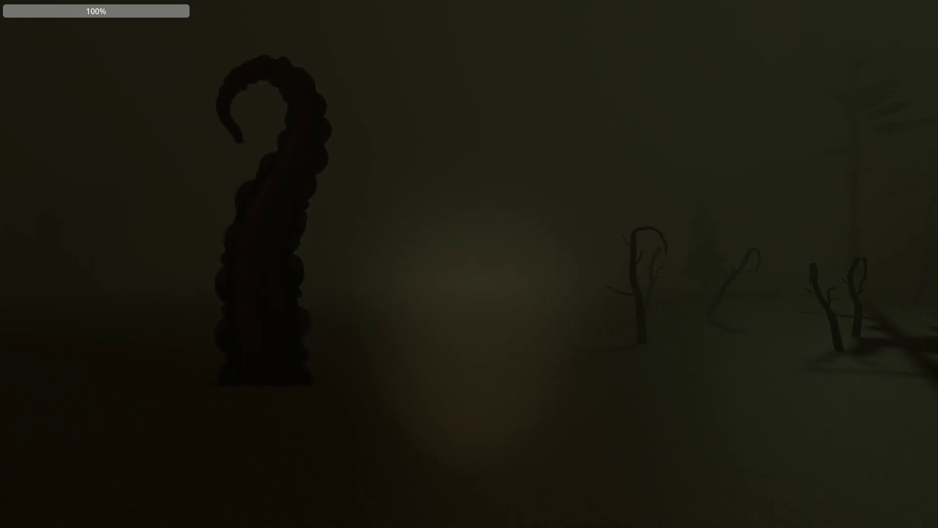
key("a")
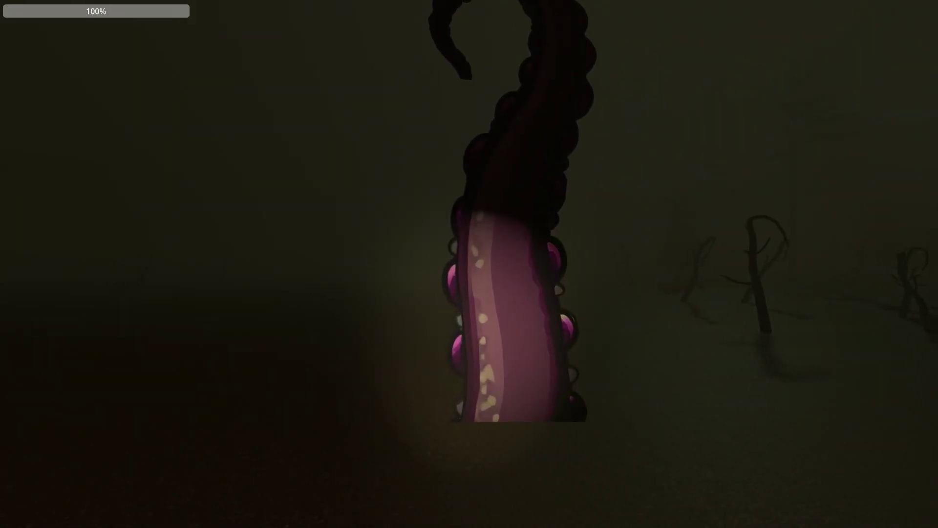
key("a")
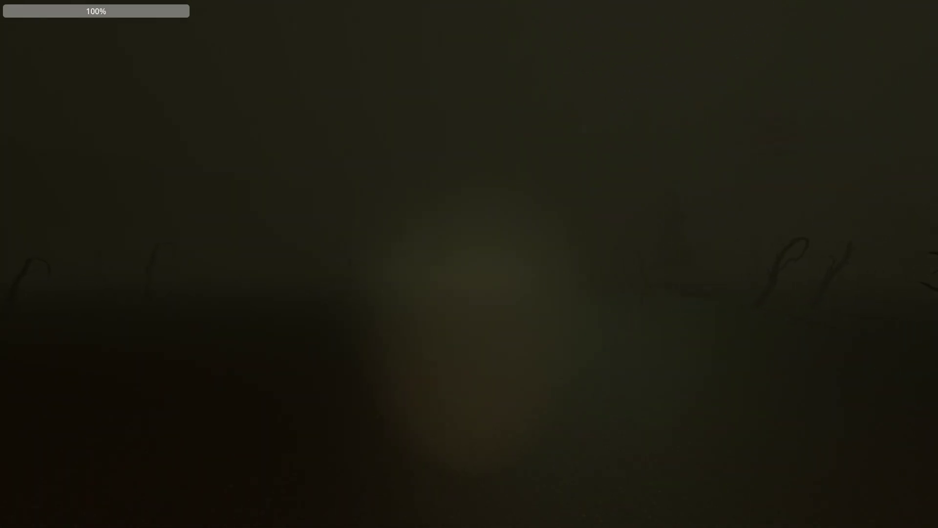
key("a")
key("a")
Step: Cross the yard to the stone building and follow its outer wall to the dark entrance
key("w")
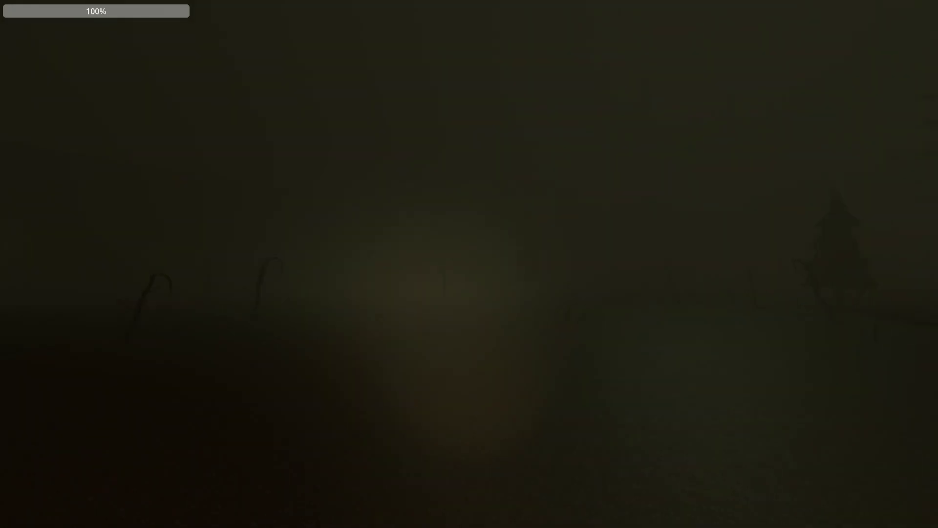
key("w")
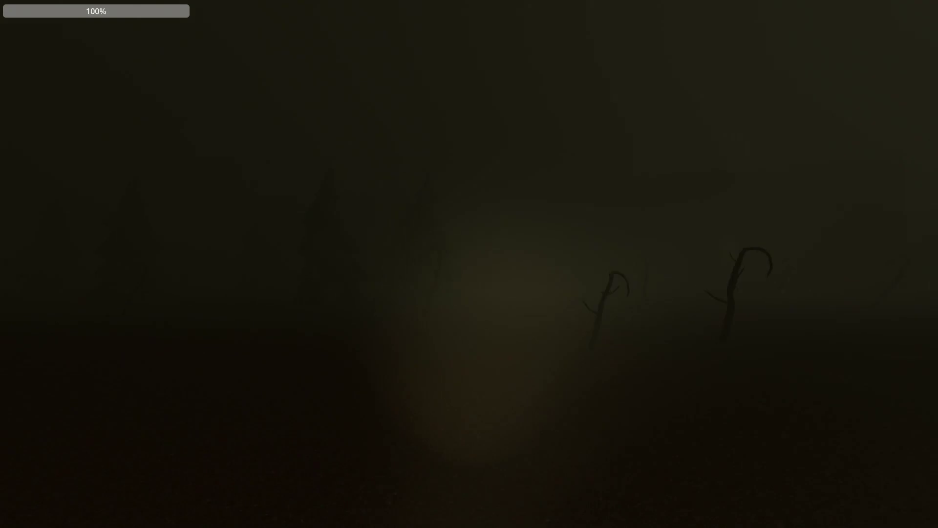
key("w")
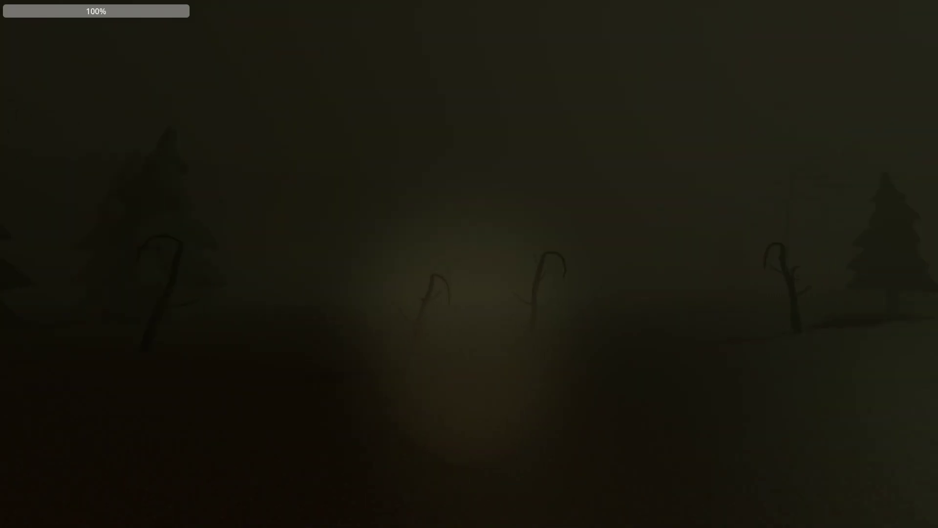
key("w")
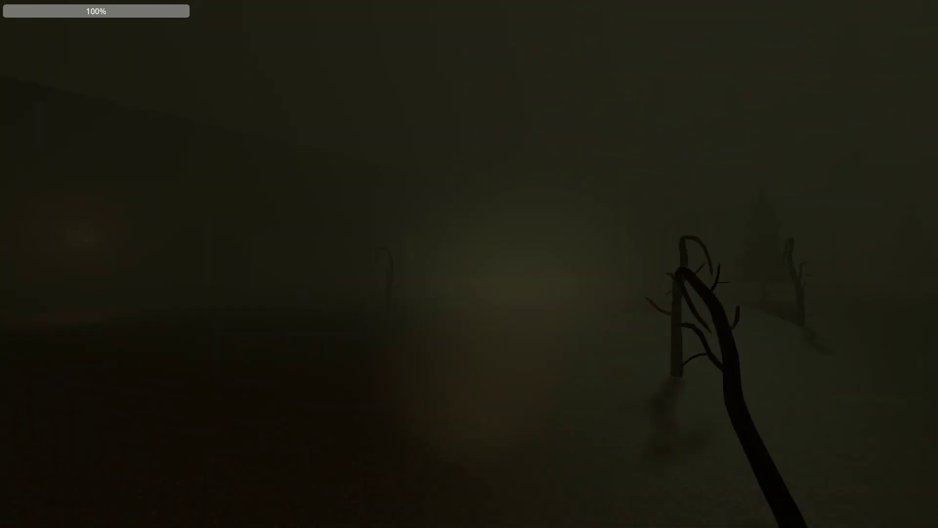
key("w")
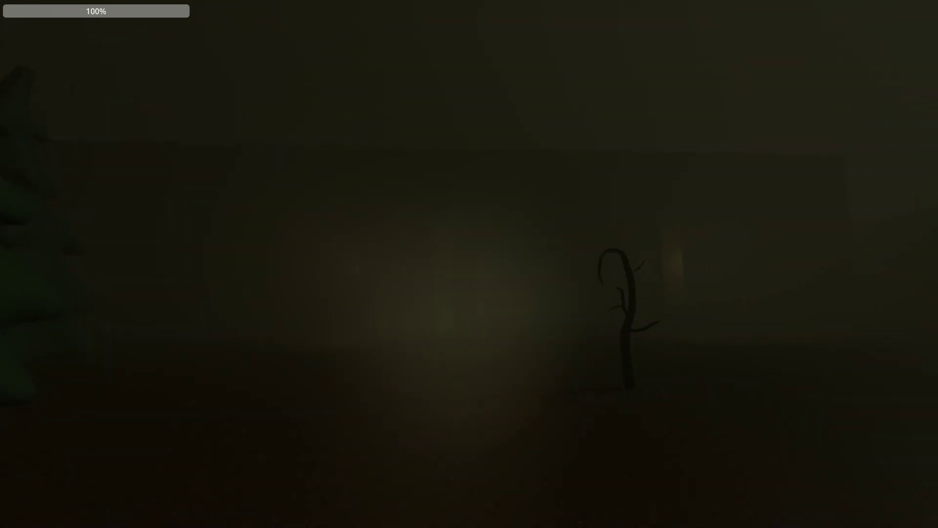
key("w")
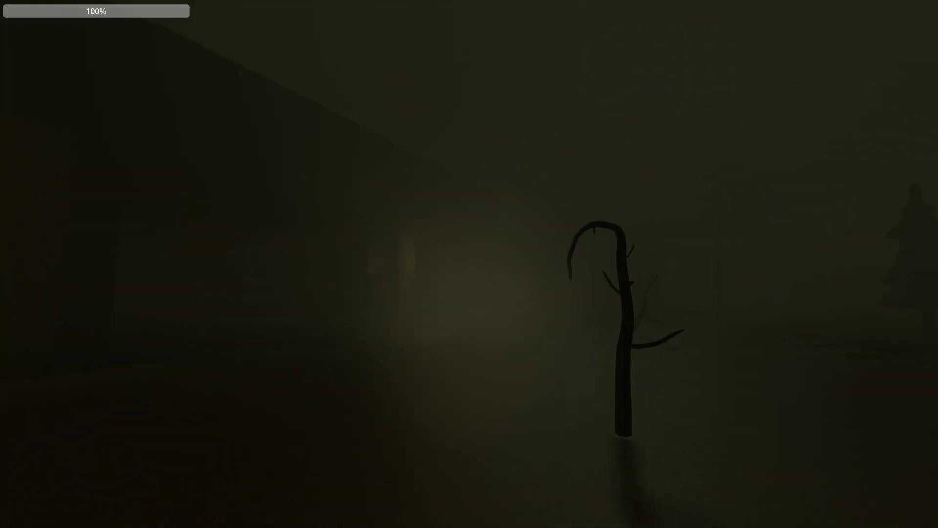
key("w")
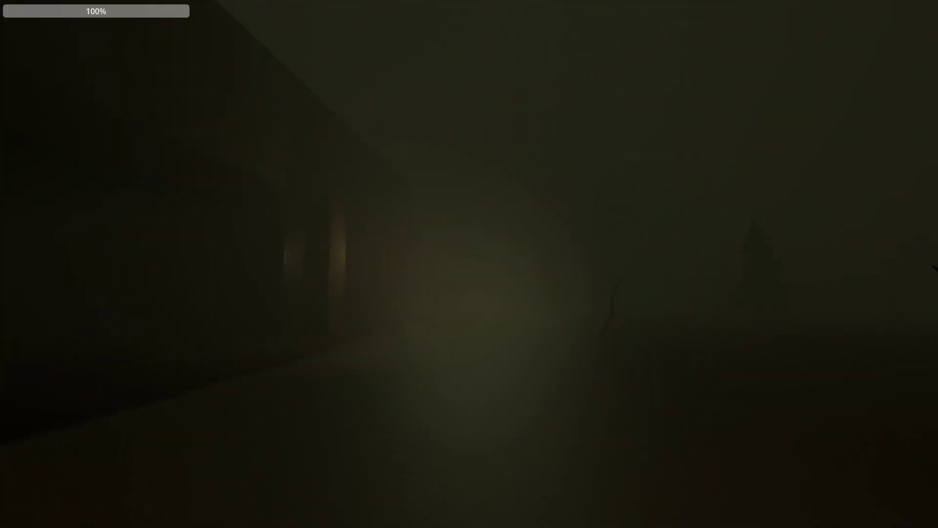
key("w")
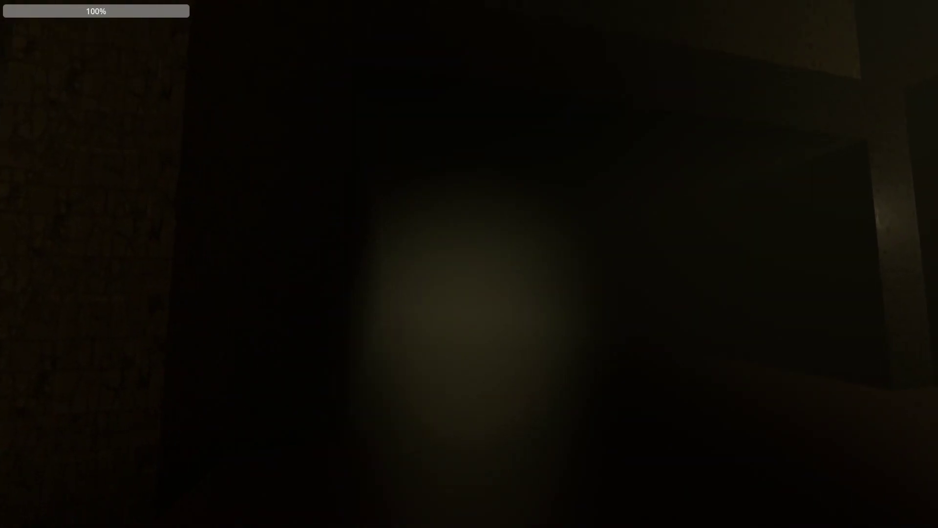
Step: Explore the dark stone corridors up to the tentacles and back away from them
key("w")
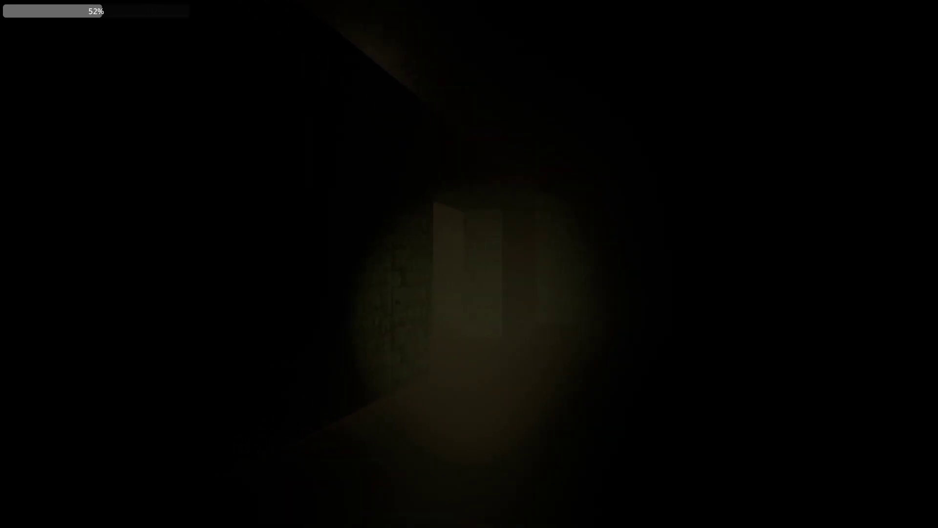
key("w")
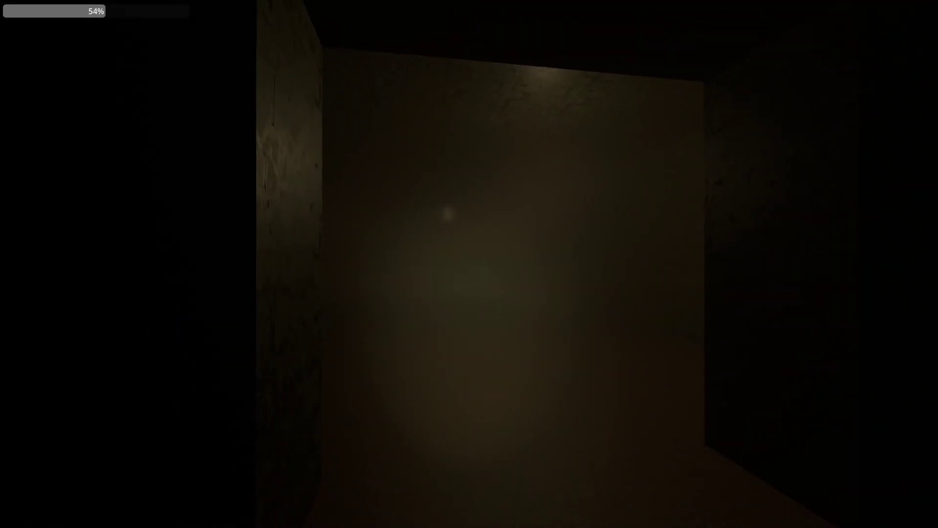
key("w")
key("s")
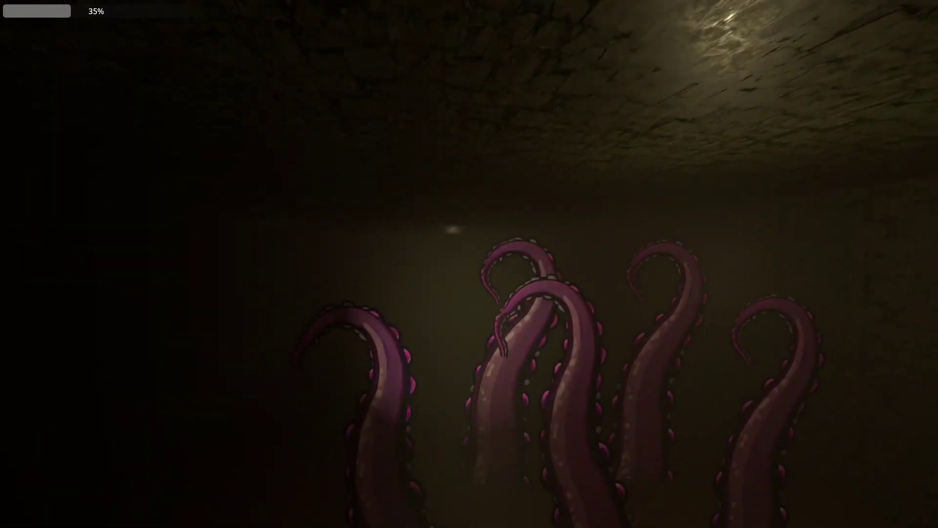
Step: Continue through the dark corridor to the note on the far wall and open it to read the combination clue
key("w")
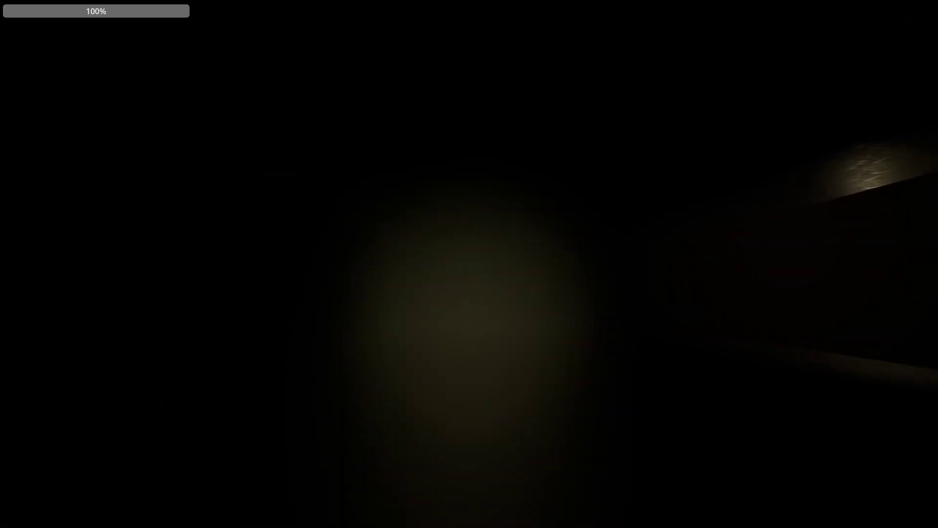
key("w")
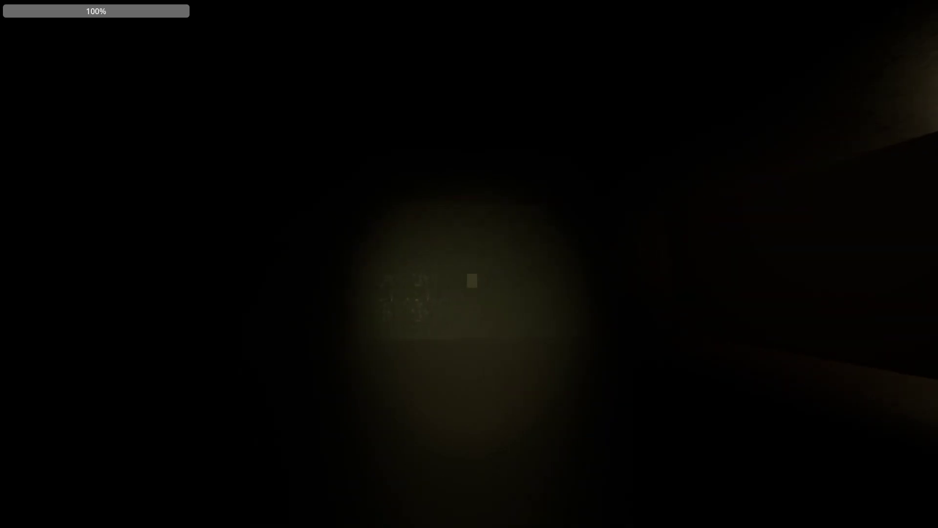
key("w")
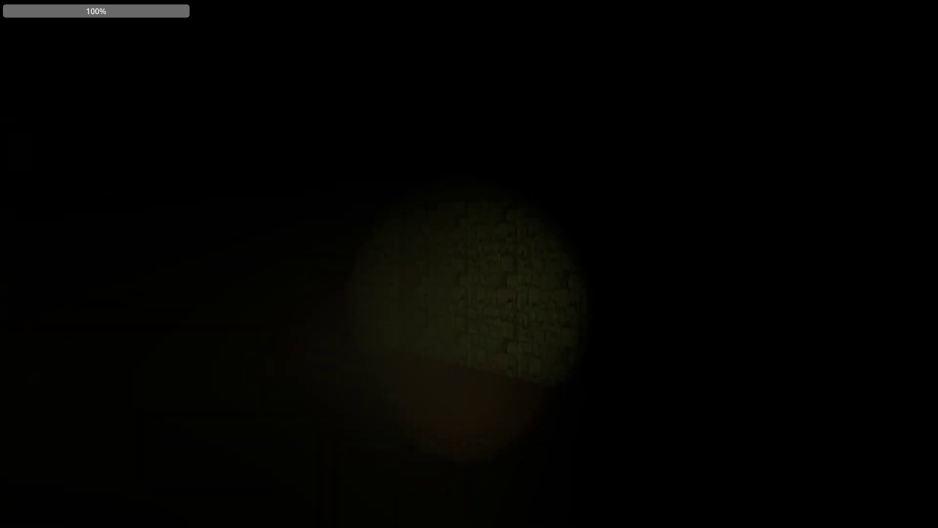
key("e")
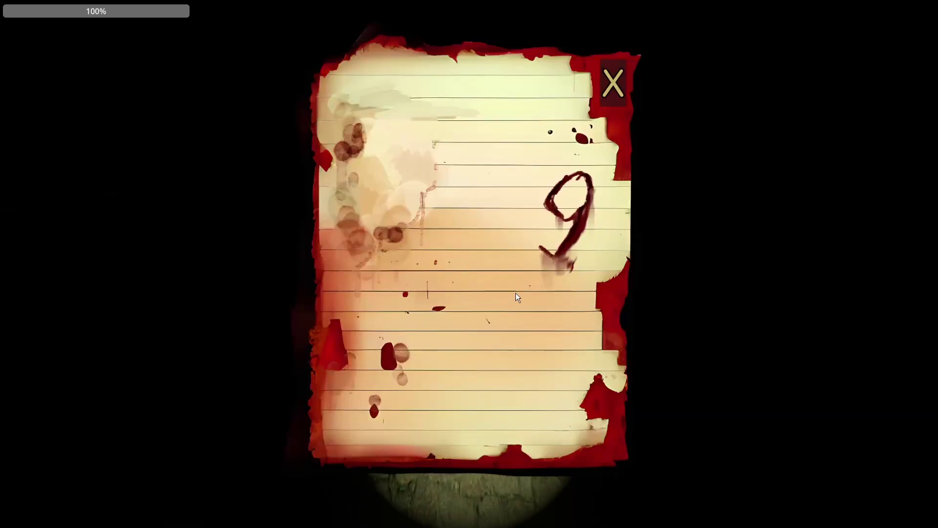
Step: Close the note with the combination digit and run onward through the dark stone corridors
left_click(608, 86)
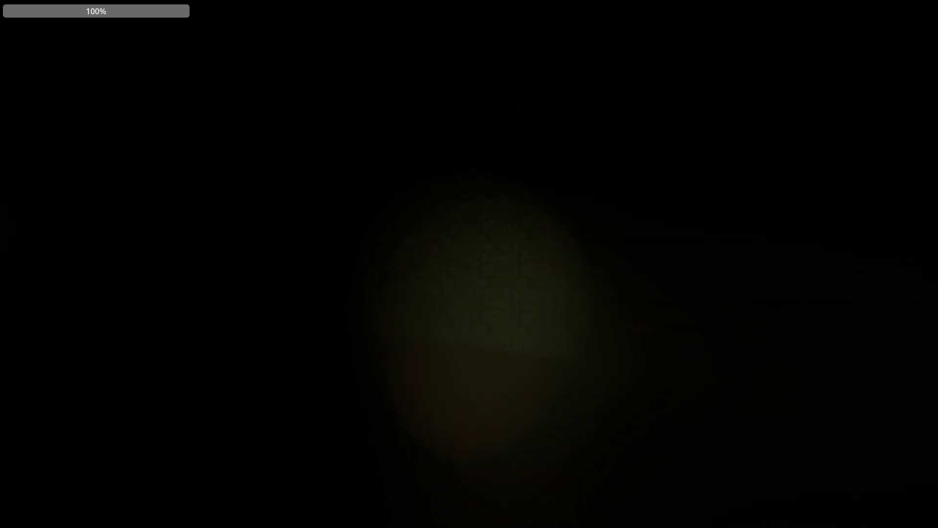
key("w")
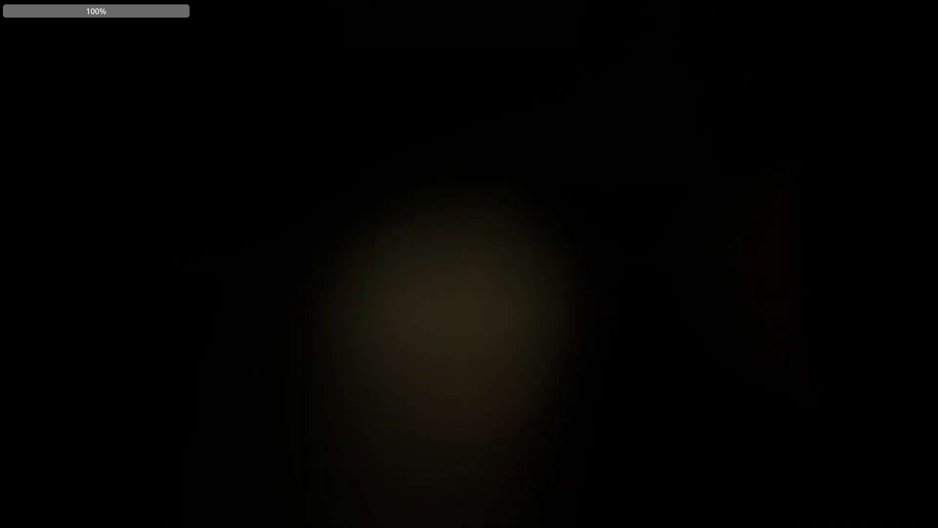
key("shift")
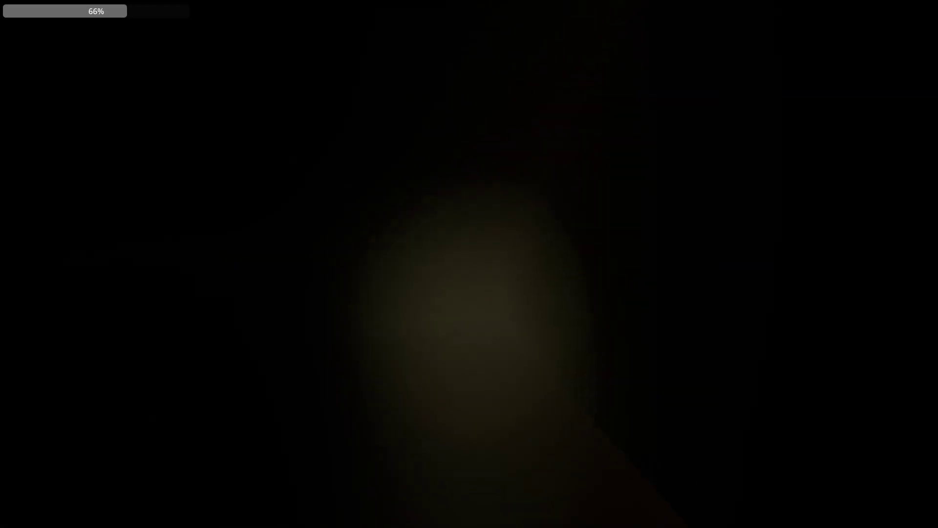
key("Up")
key("Down")
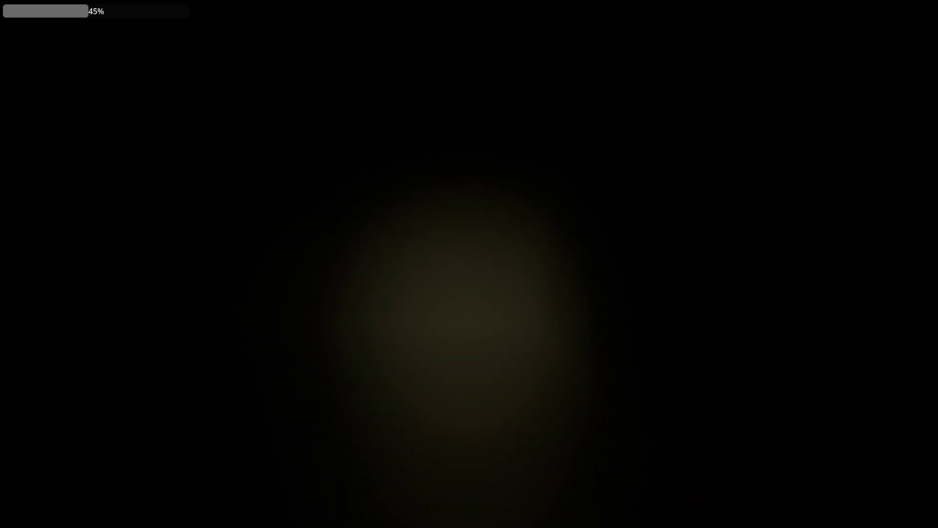
key("Up")
key("Up")
key("Up")
key("Up")
key("Up")
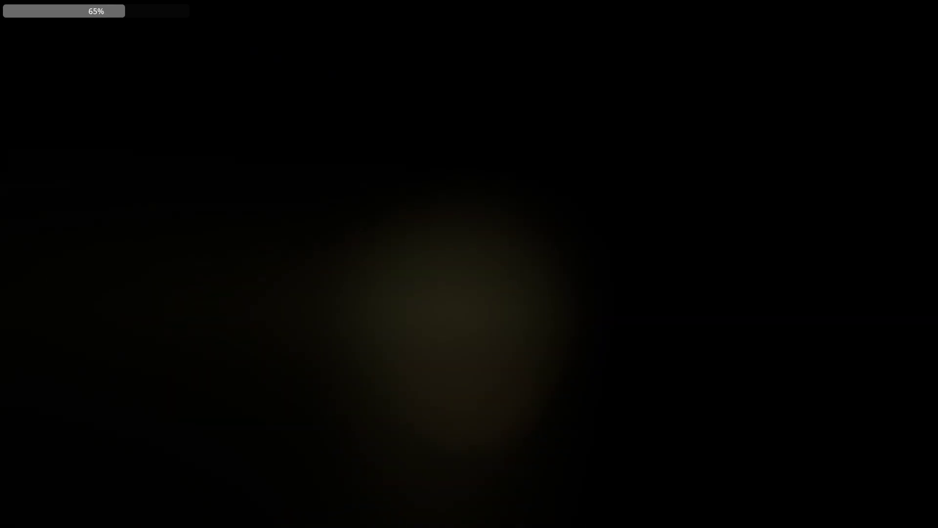
Step: Follow the dark corridor past the narrow lit wall section and open the note with the hanging key
key("Up")
key("Up")
key("Up")
key("Up")
key("Up")
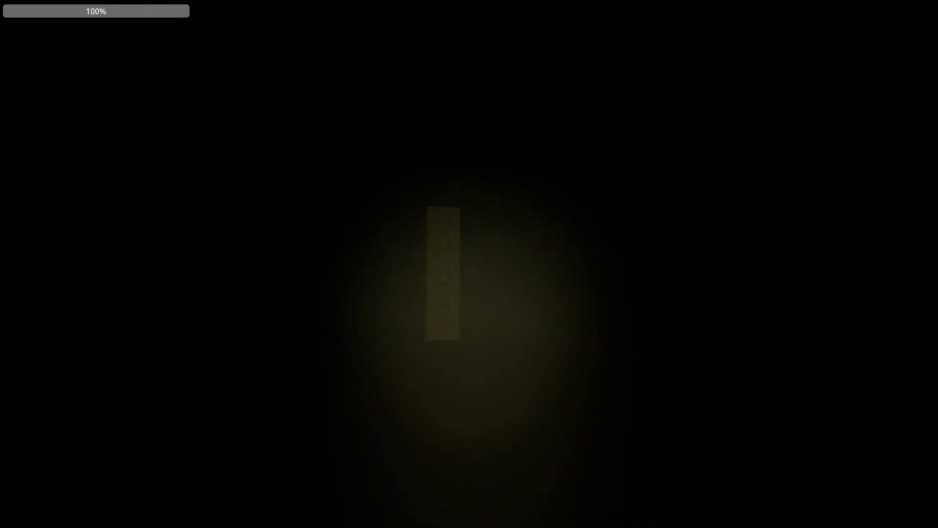
key("Down")
key("Down")
key("Down")
key("Up")
key("Up")
key("Up")
key("Up")
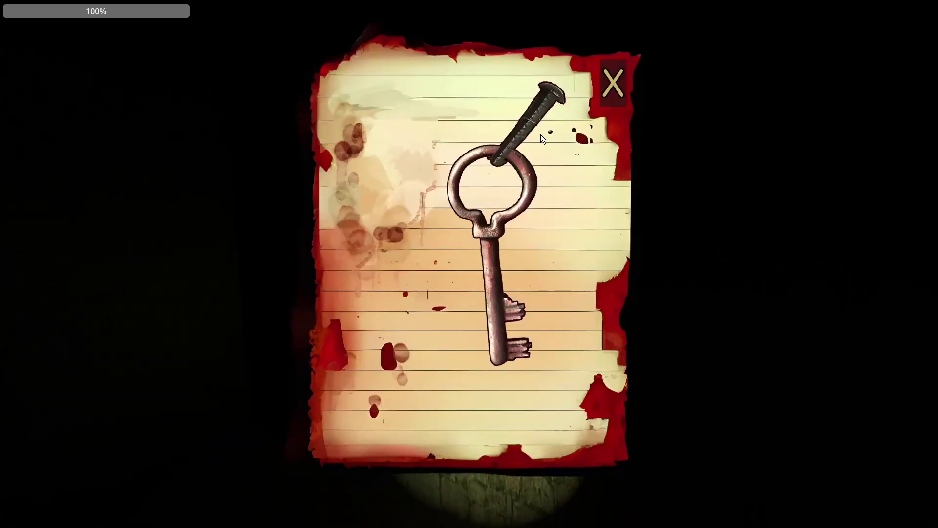
Step: Close the key note and run through the corridors toward the faint light into the room with the tentacles
left_click(613, 81)
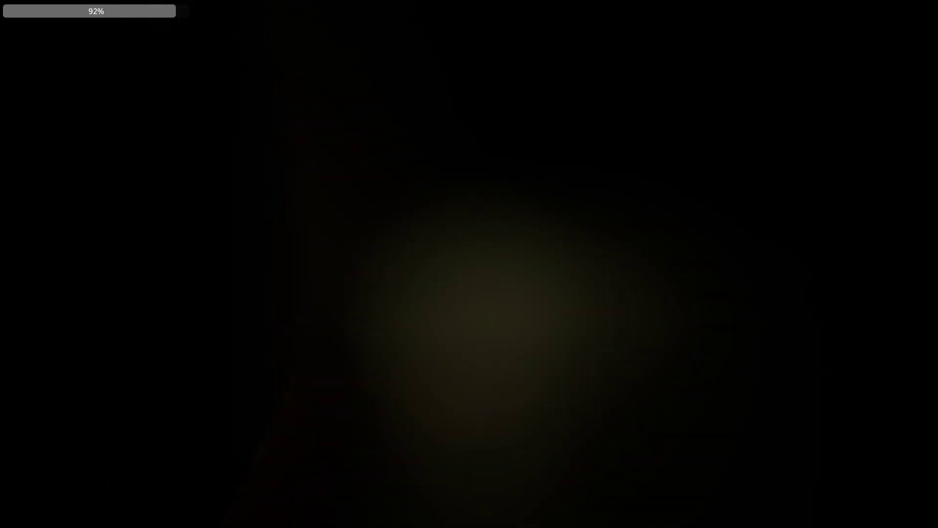
key("shift+w")
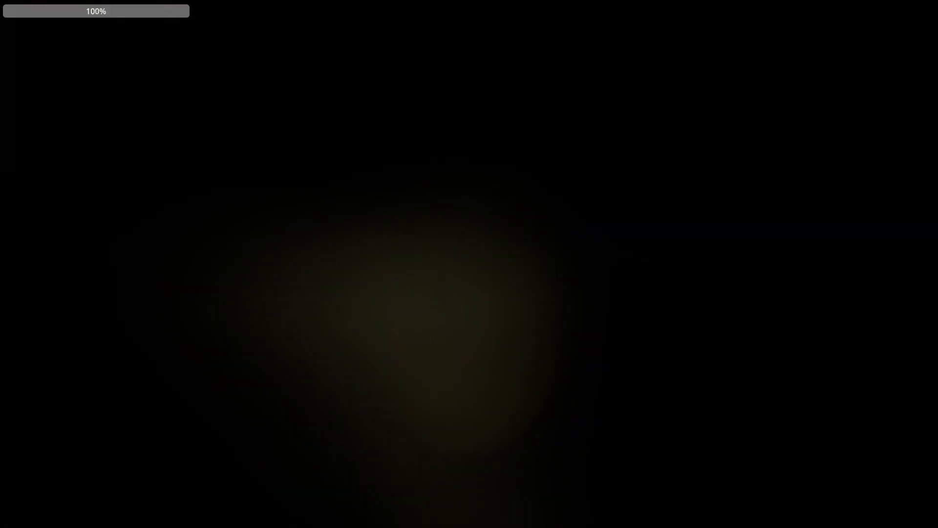
key("shift+w")
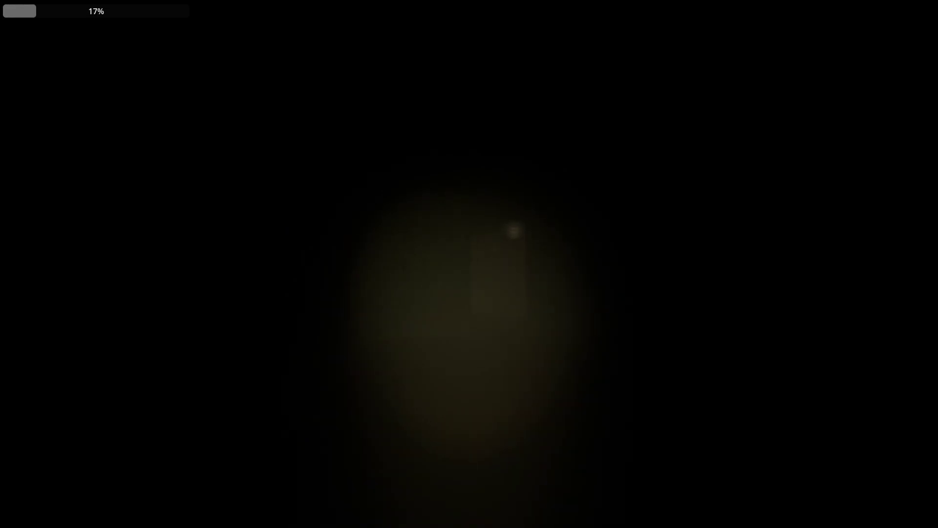
key("w")
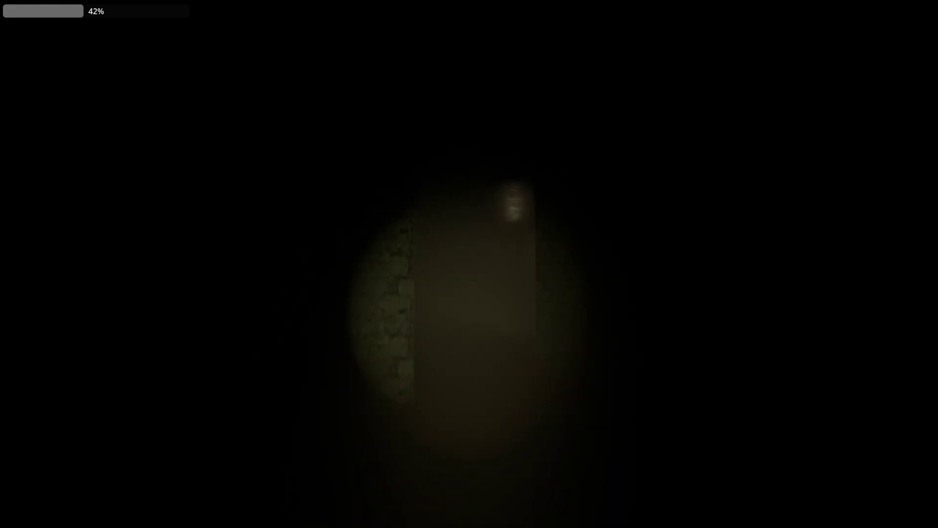
key("shift+w")
key("d")
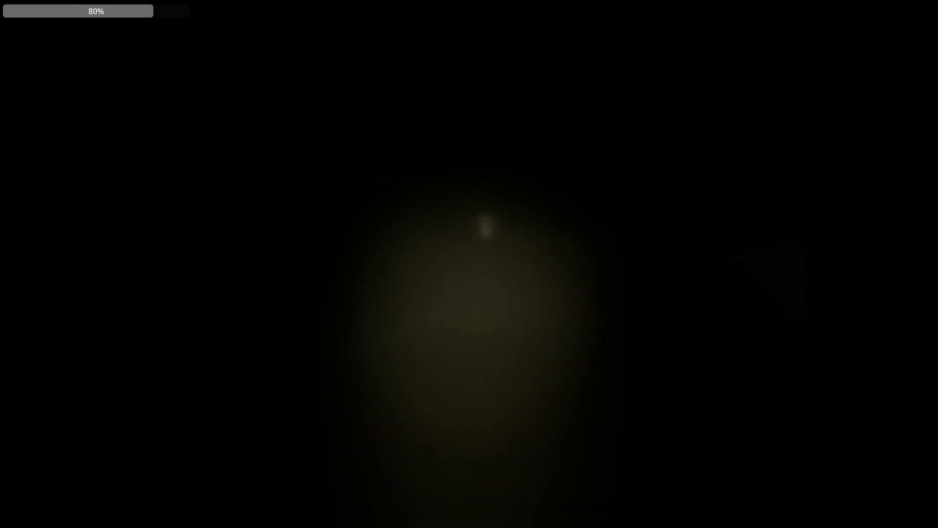
key("w")
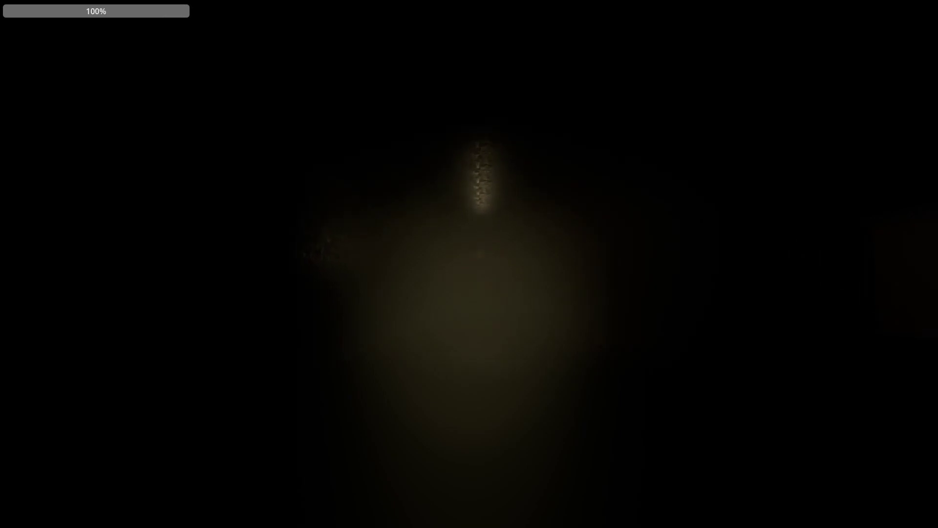
key("shift+w")
key("shift+w")
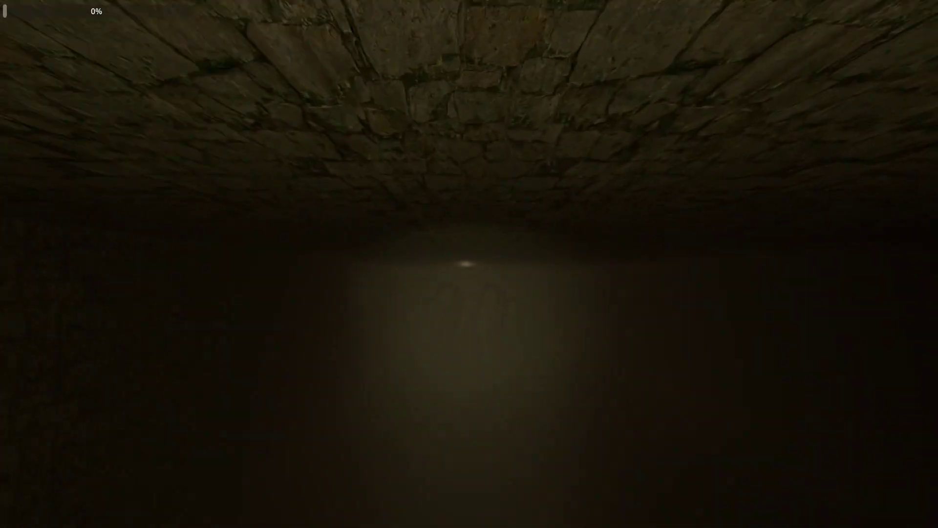
key("w")
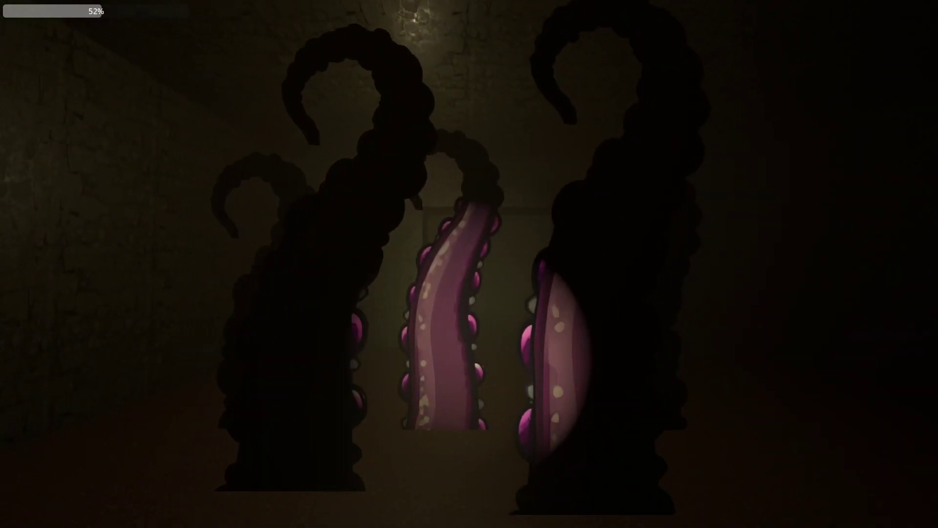
Step: Continue from the tentacle room through the dark corridor and out of its wide opening toward the trees
key("w")
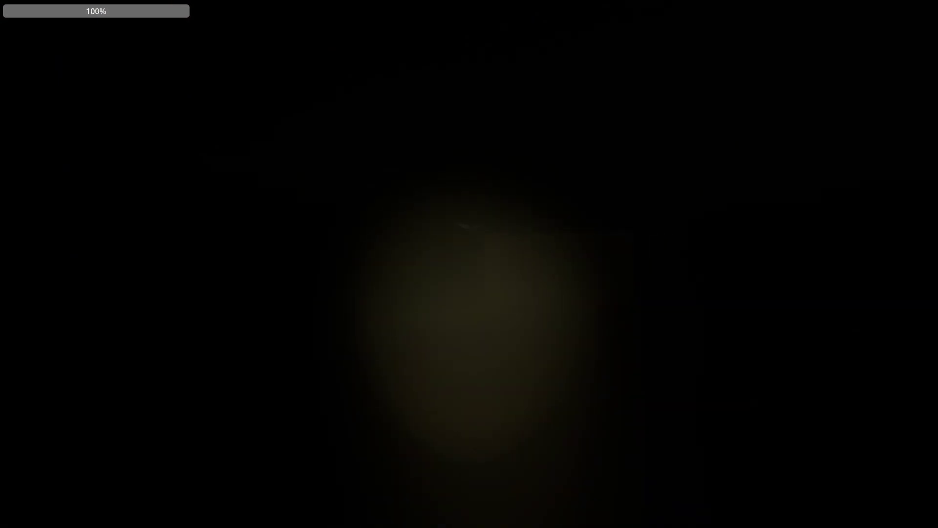
key("shift+w")
key("w")
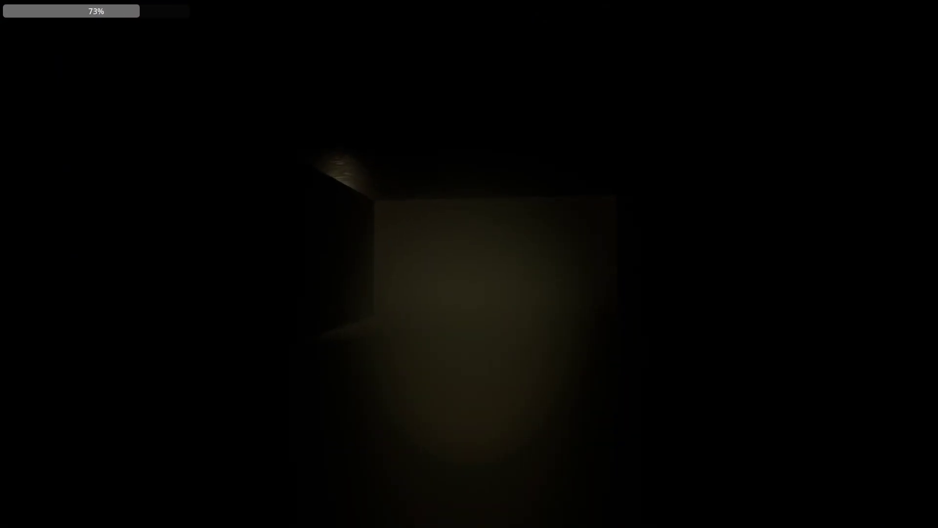
key("w")
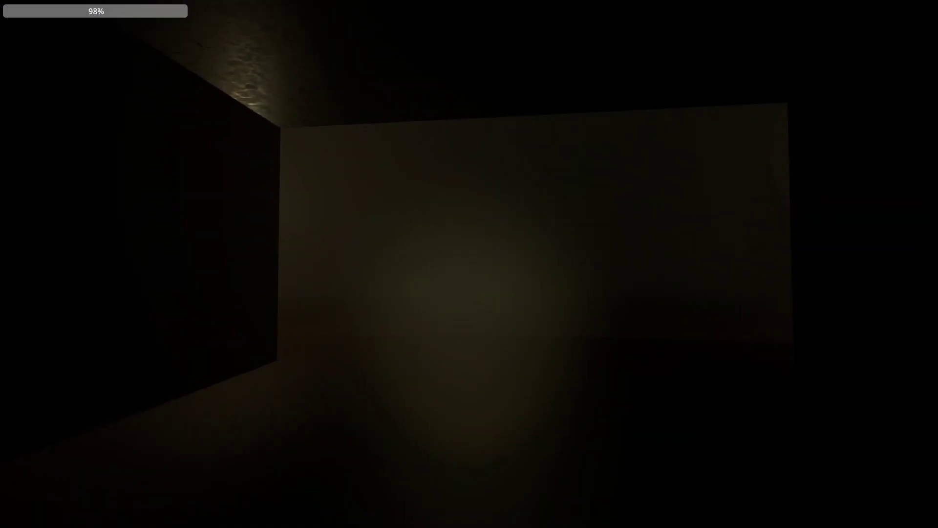
key("w")
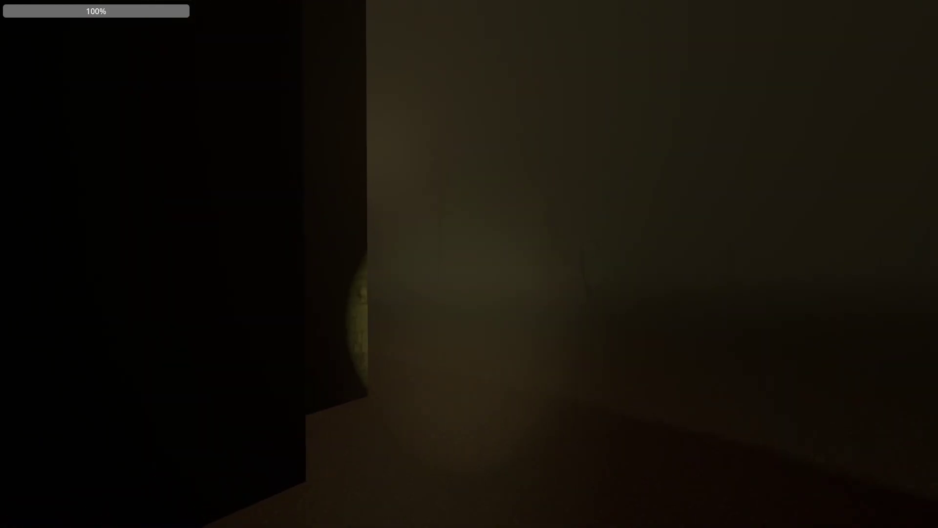
key("shift+w")
key("shift+w")
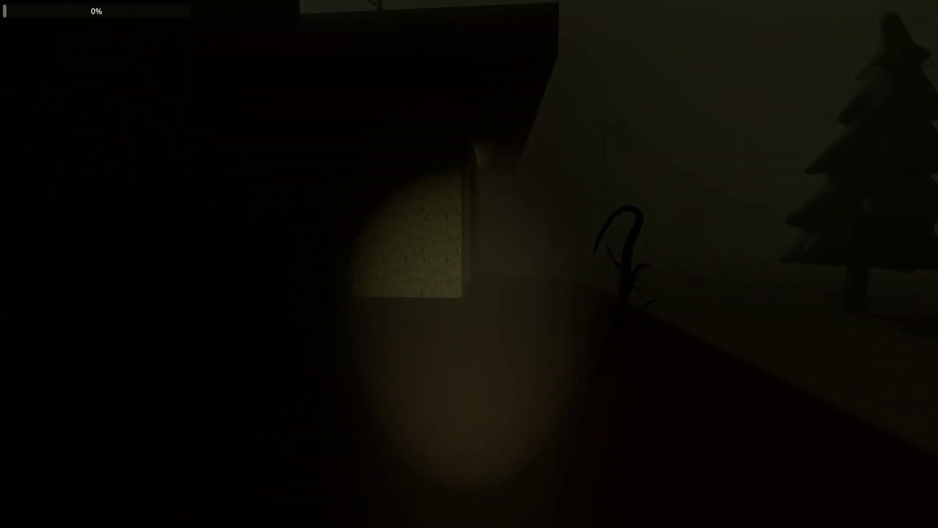
Step: Follow the dark passage beside the stone building out into the foggy yard and pass the bare tree trunk
key("w")
key("w")
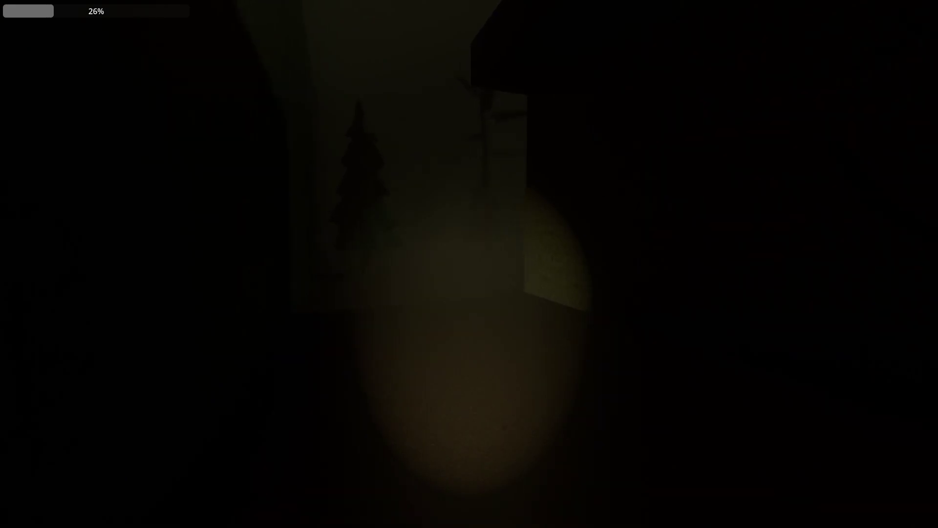
key("w")
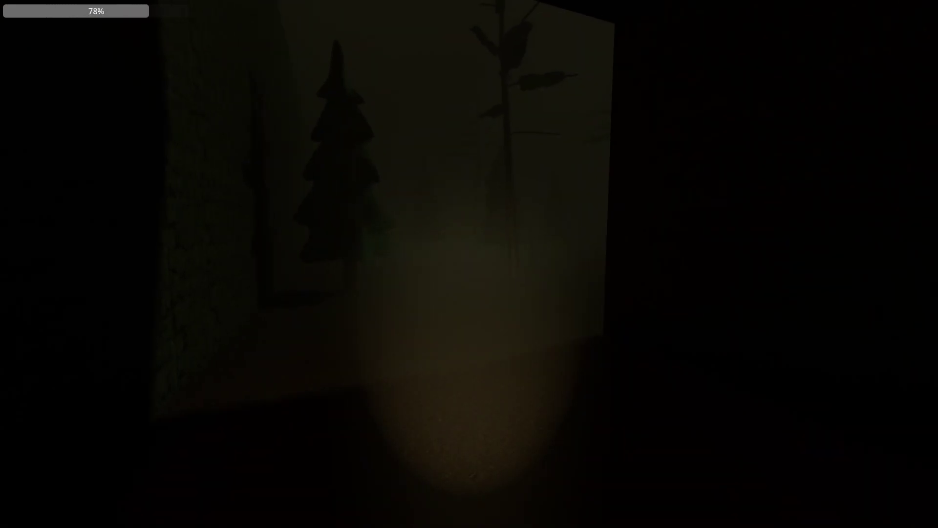
key("w")
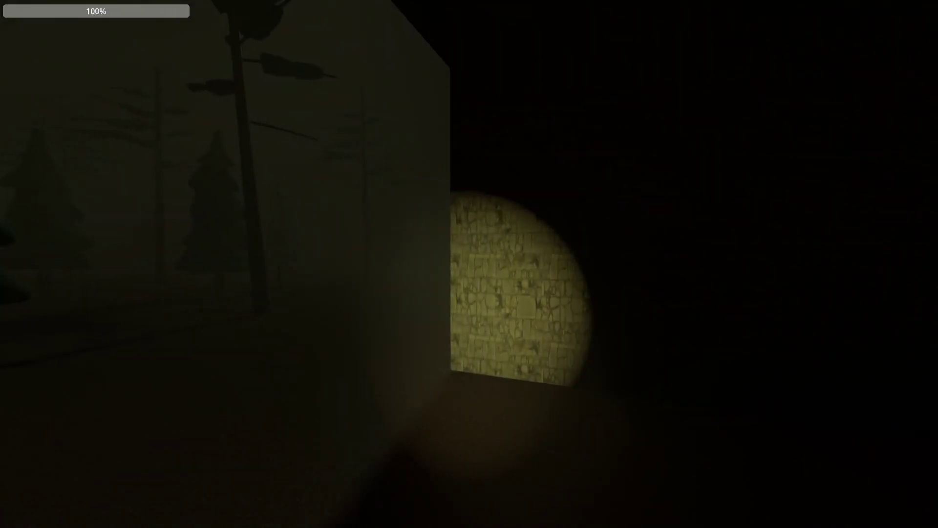
key("w")
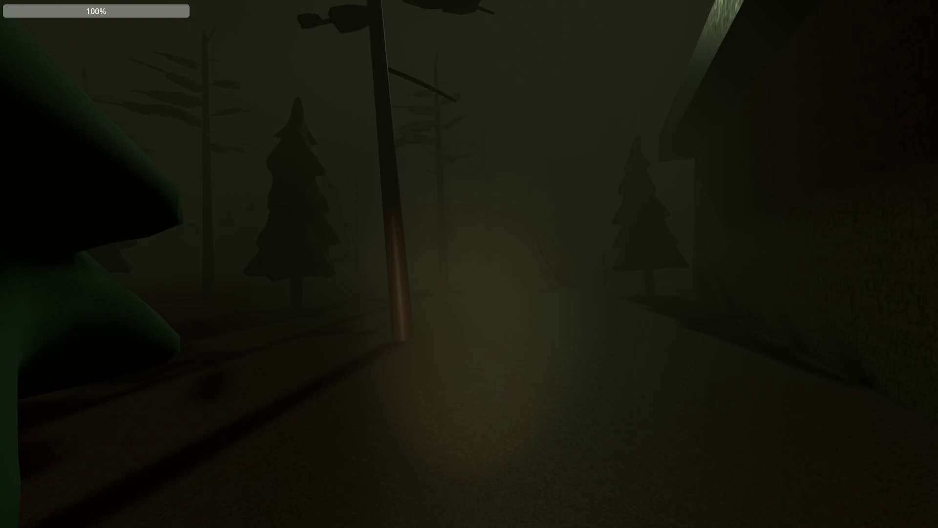
key("w")
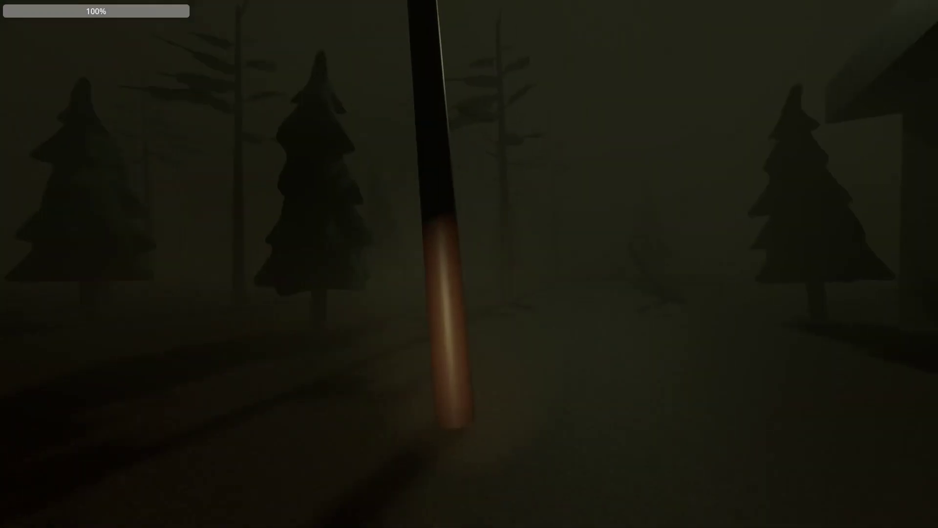
key("w")
key("w")
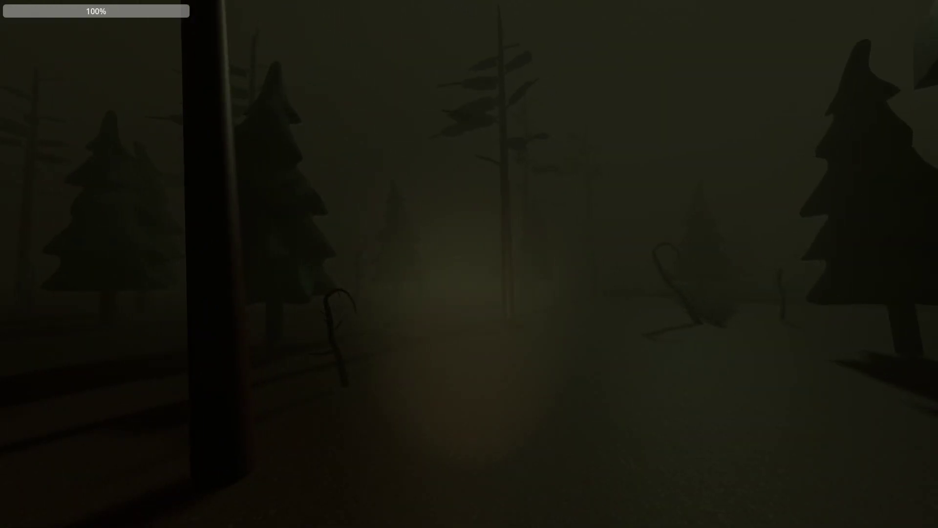
Step: Cross the foggy yard past the curled dead branches and the stone building toward the pair of fir trees
key("shift+w")
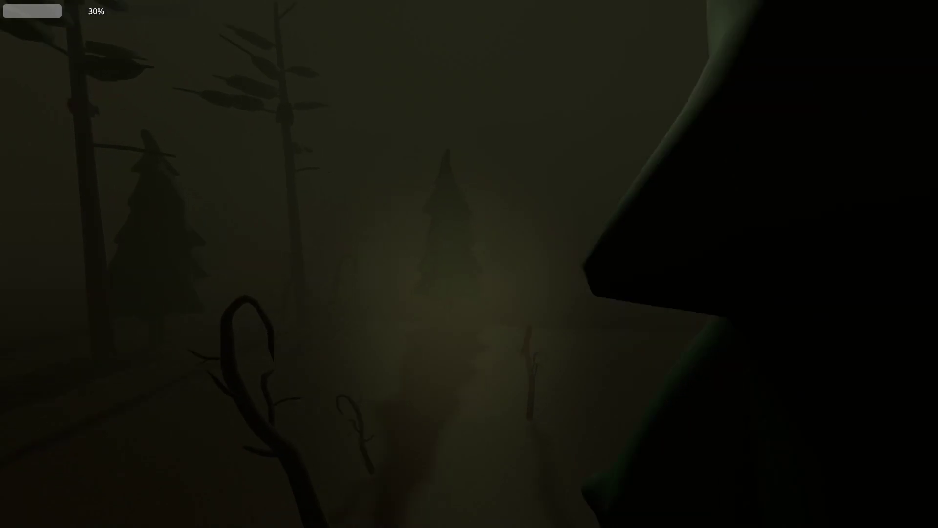
key("Tab")
key("Tab")
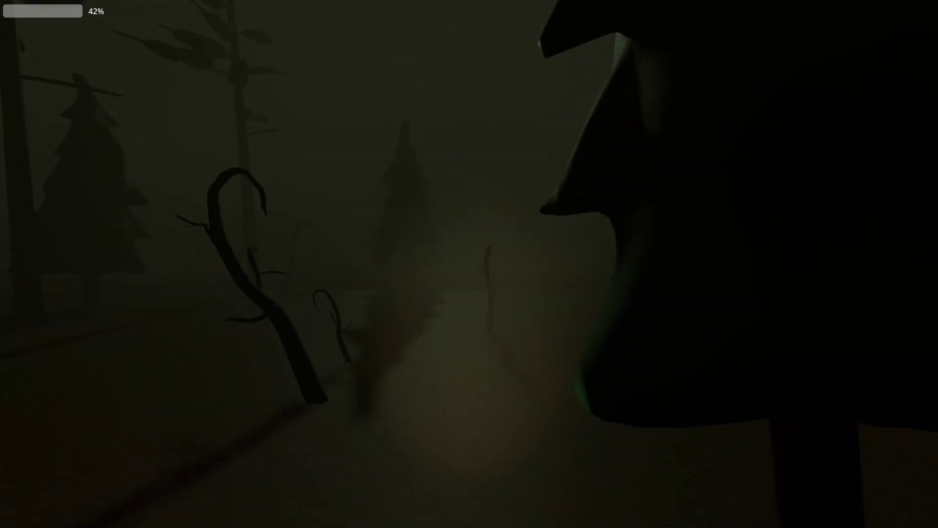
key("w")
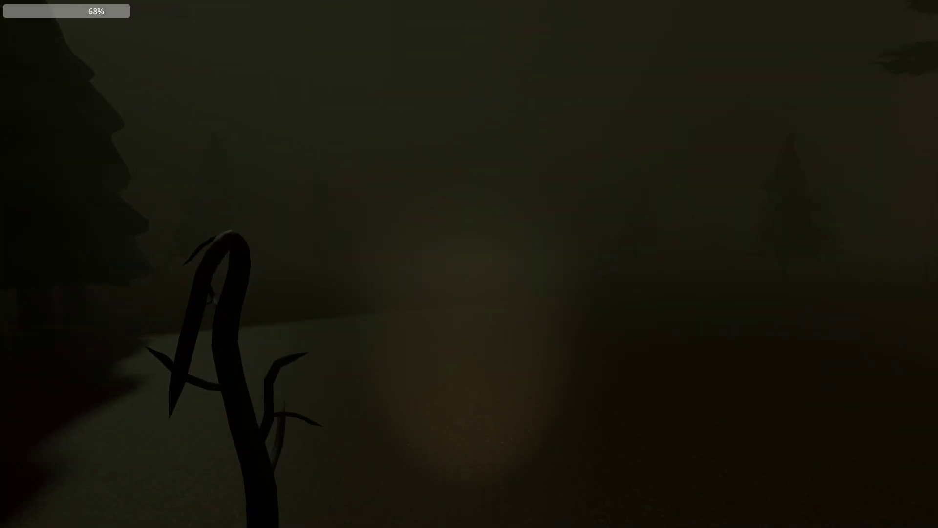
key("w")
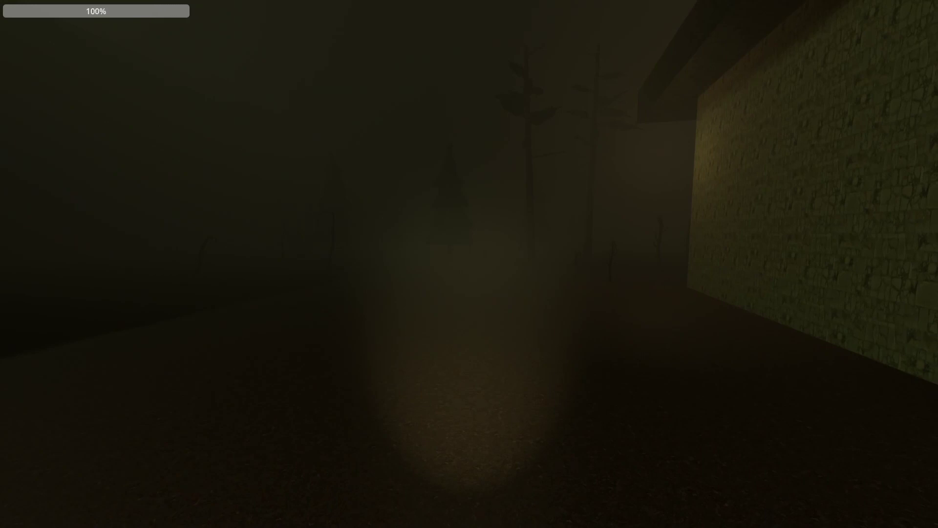
key("w")
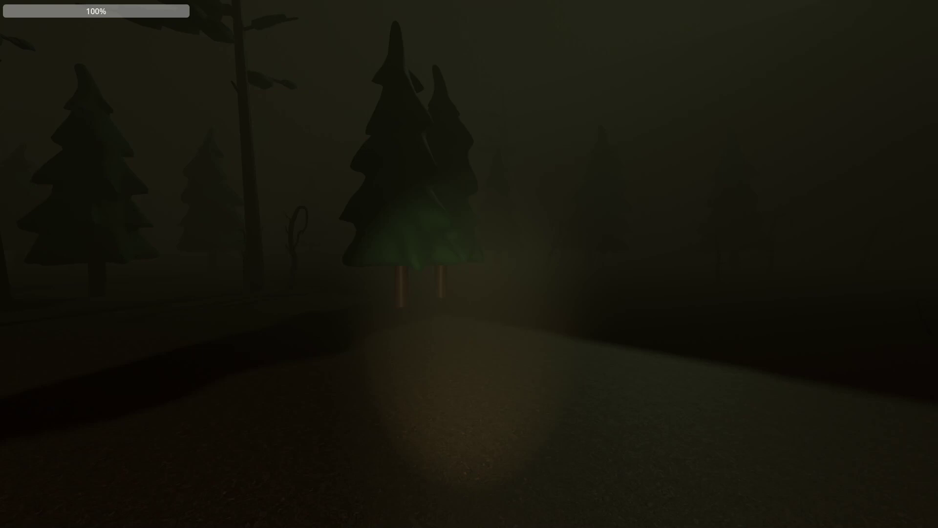
key("a")
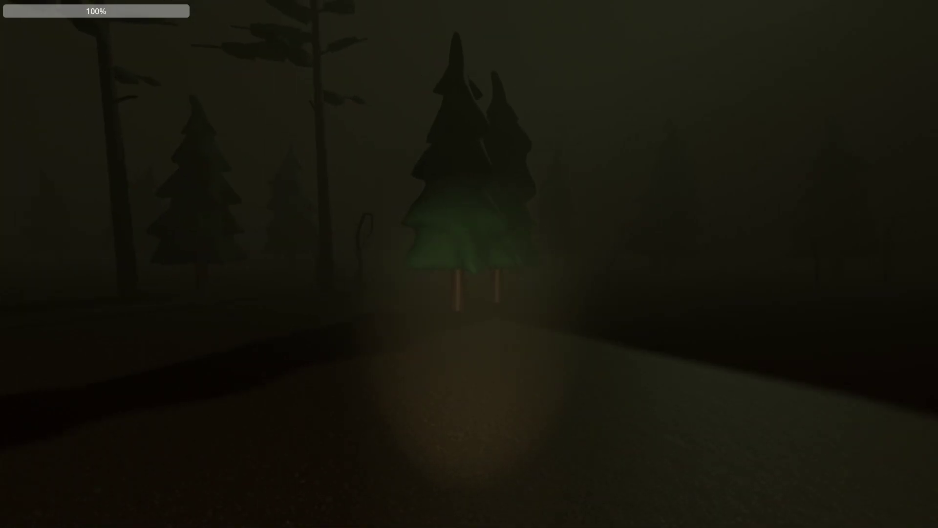
key("d")
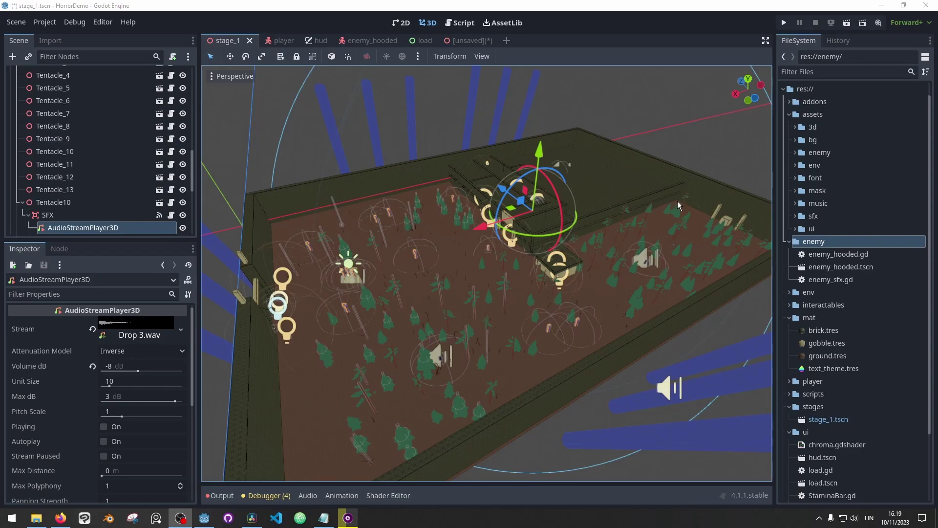
Step: Switch to the Godot editor and orbit the stage_1 scene to examine the whole level layout from above
middle_click_drag(449, 283, 506, 304)
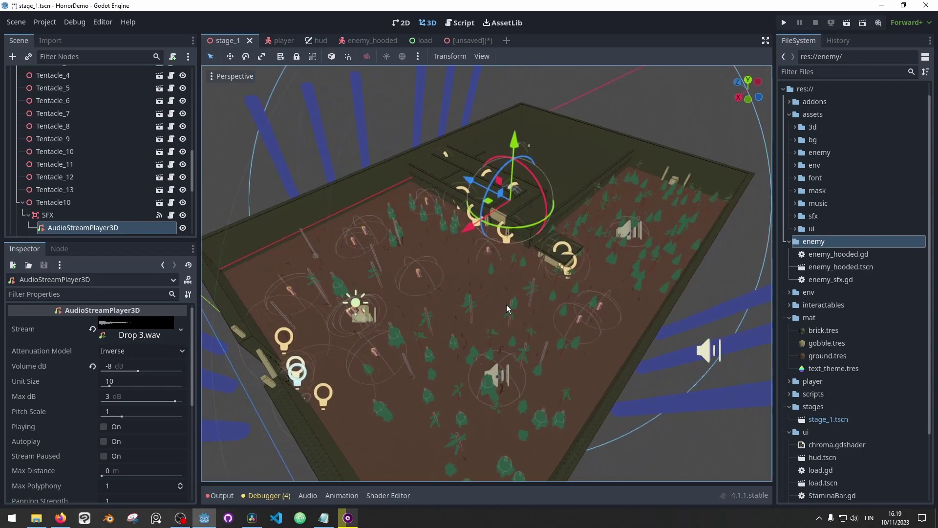
middle_click_drag(576, 262, 592, 298)
middle_click_drag(684, 268, 685, 289)
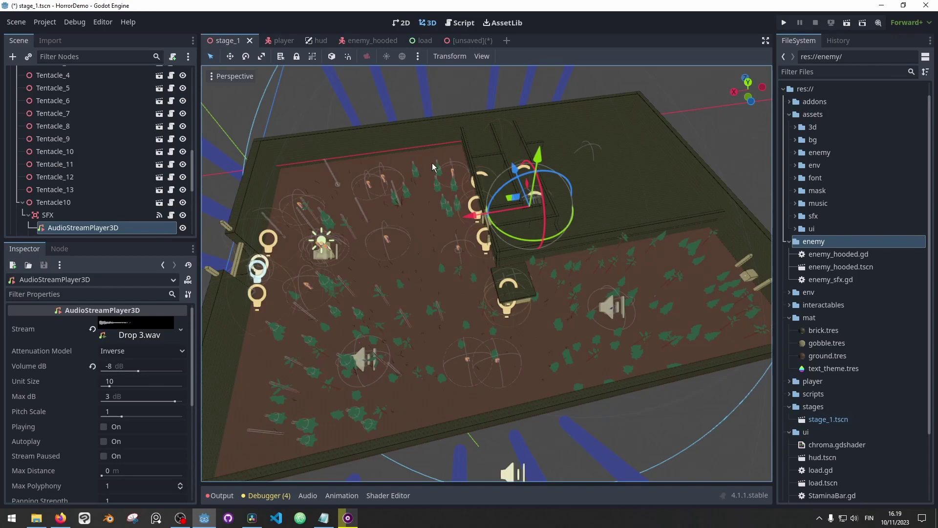
Step: Orbit the stage_1 level to examine its layout from several sides and look over the first nodes of its scene tree
middle_click_drag(580, 240, 521, 230)
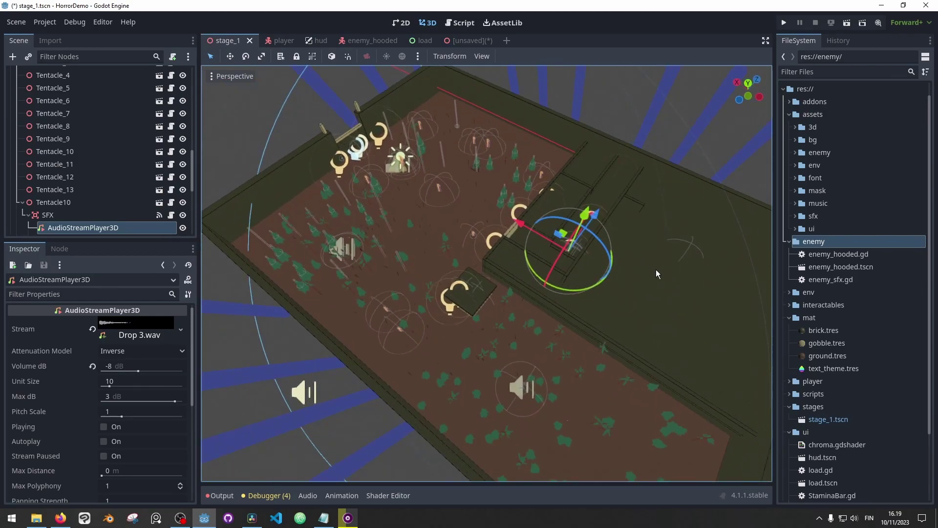
middle_click_drag(606, 257, 615, 290)
scroll(655, 296, "down", 2)
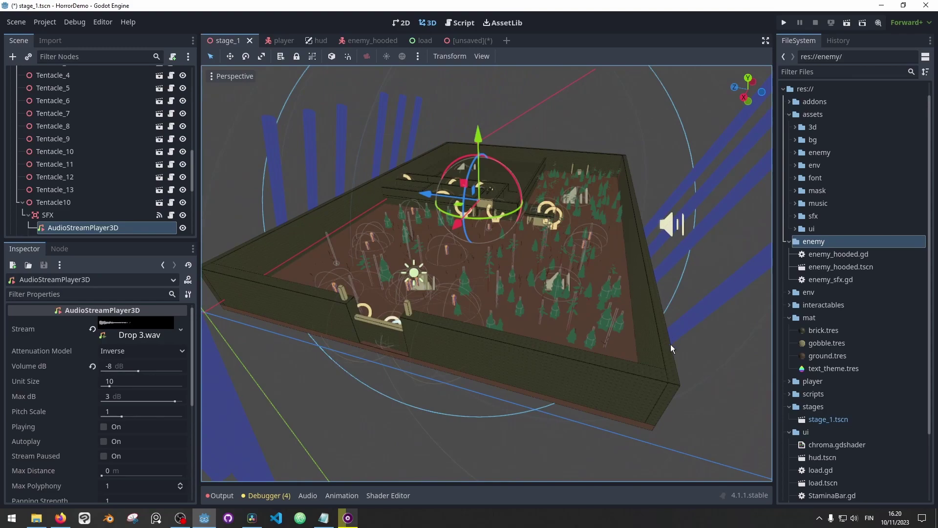
middle_click_drag(692, 206, 471, 263)
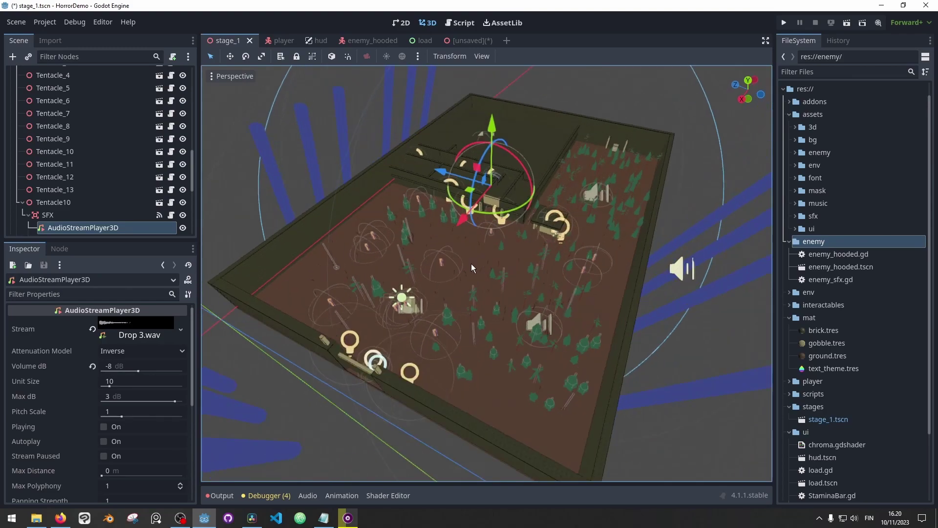
scroll(121, 180, "up", 5)
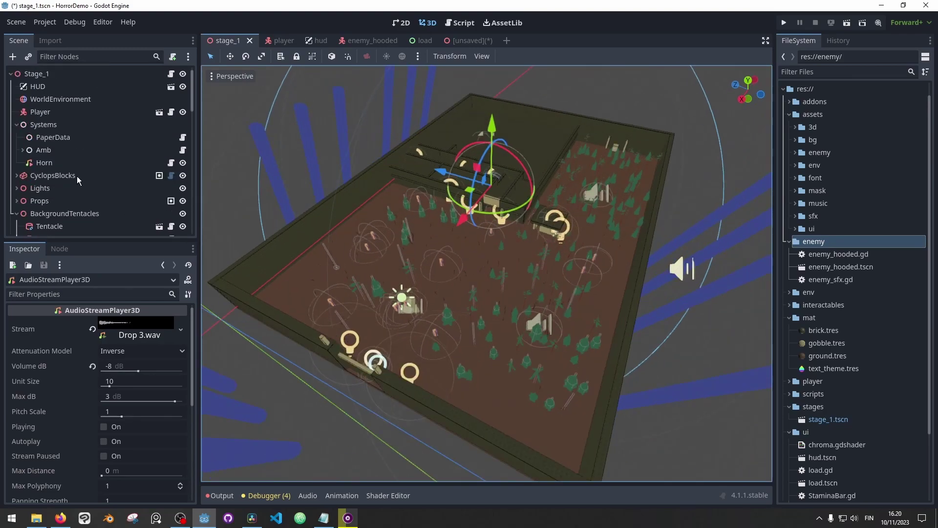
Step: Switch to Firefox and look through the cyclopsLevelBuilder GitHub repository and its README down to the installation section
left_click(60, 518)
scroll(470, 362, "up", 20)
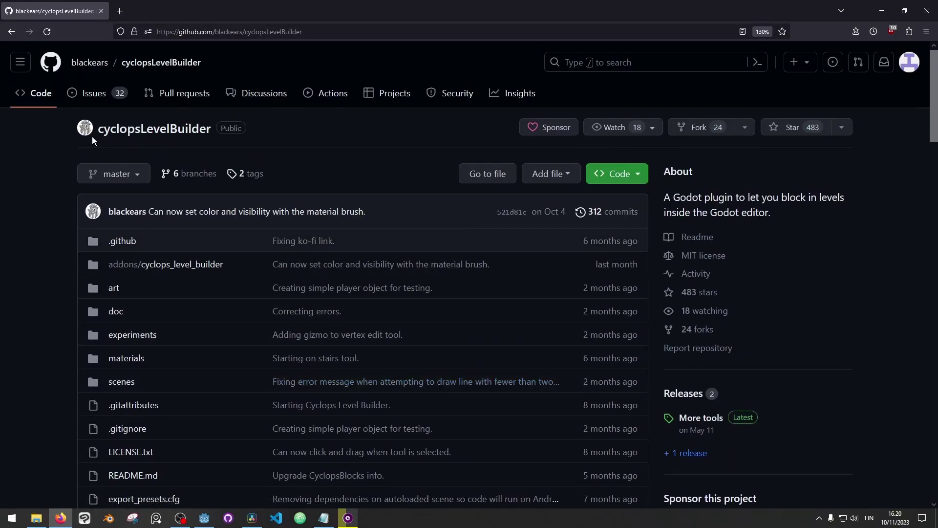
left_click_drag(91, 146, 195, 143)
left_click(248, 153)
scroll(421, 159, "down", 10)
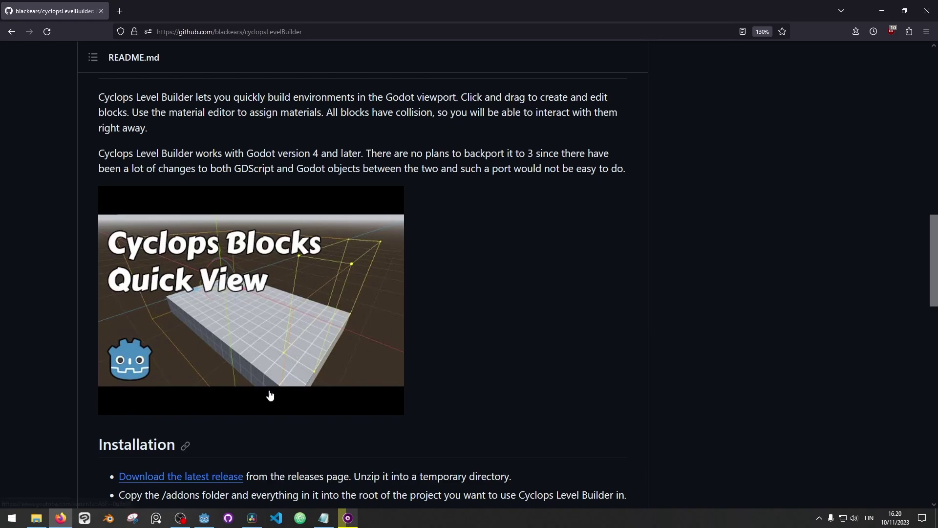
Step: Switch back to the Godot editor and add a CyclopsBlocks node under the Node3D root of the unsaved scene
left_click(204, 524)
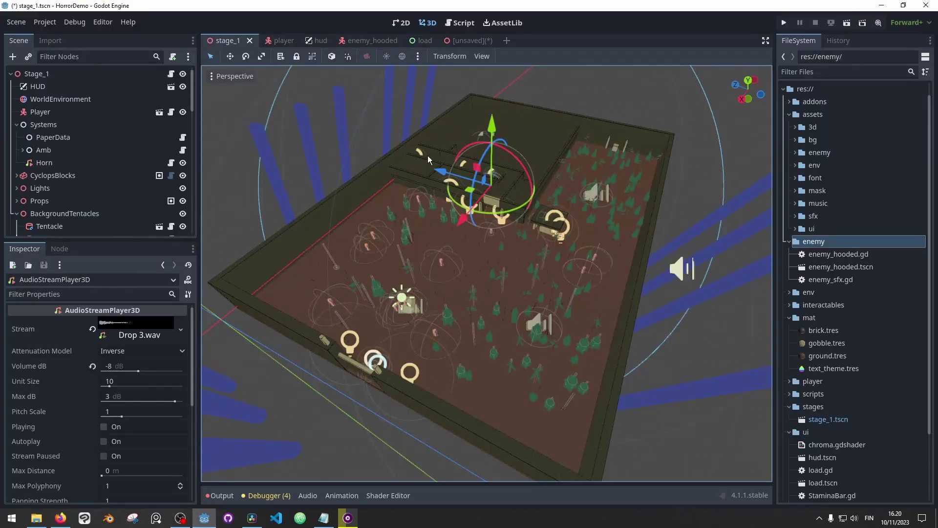
left_click(471, 39)
left_click(86, 73)
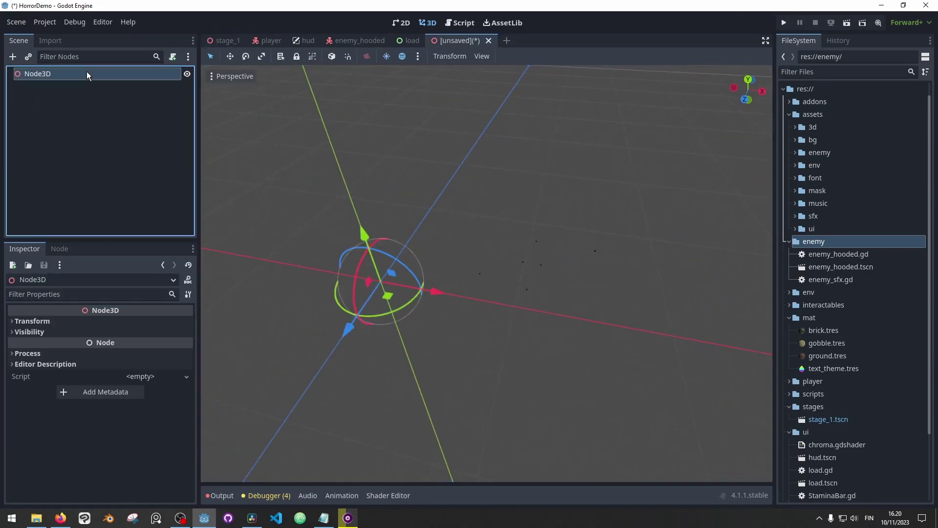
right_click(86, 73)
left_click(109, 78)
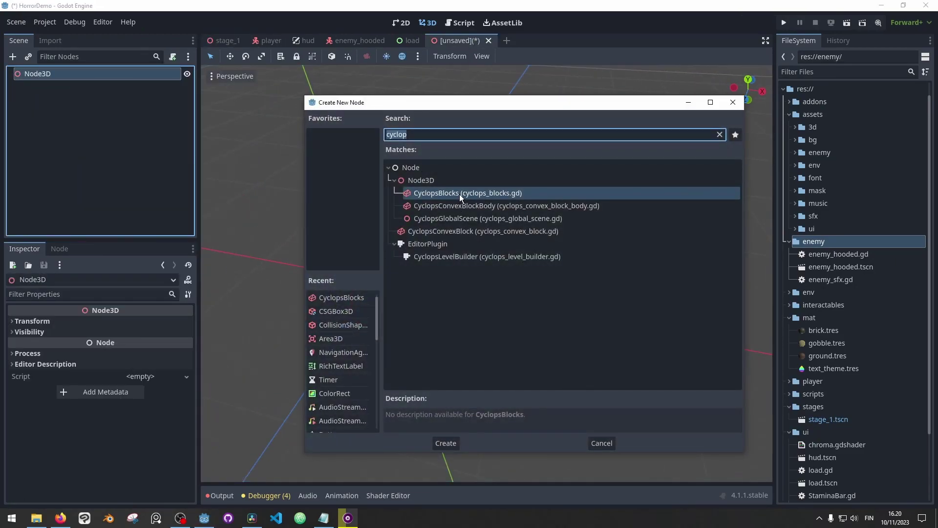
double_click(460, 193)
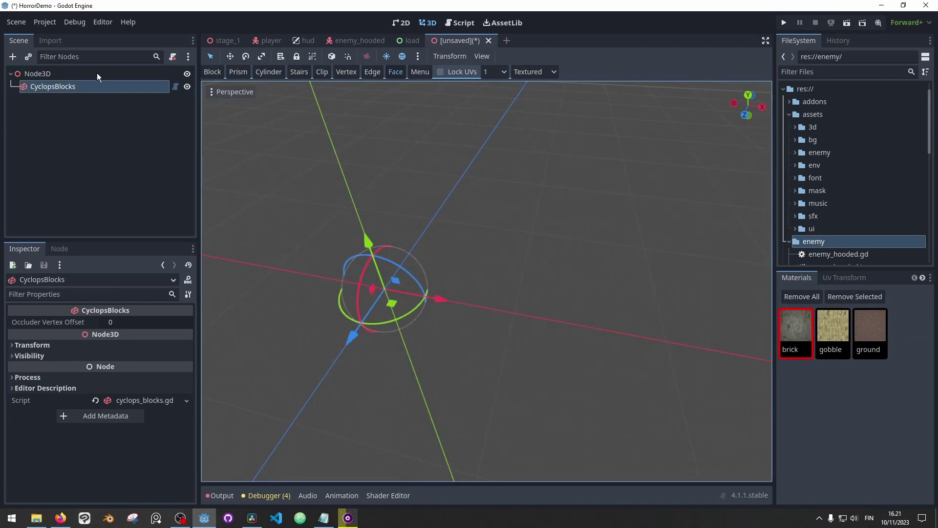
Step: Draw a wide, flat floor block around the scene origin with the Block tool and the brick material
middle_click_drag(361, 218, 547, 218)
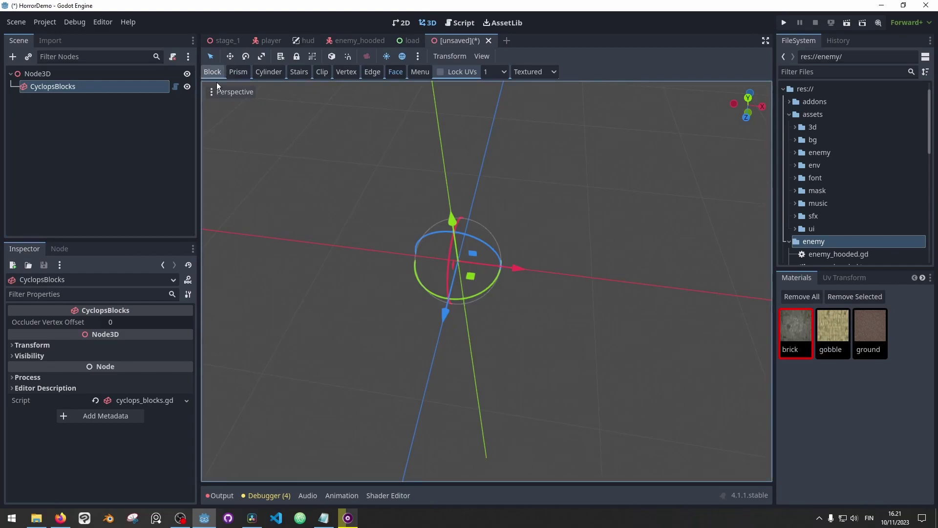
left_click_drag(376, 163, 608, 417)
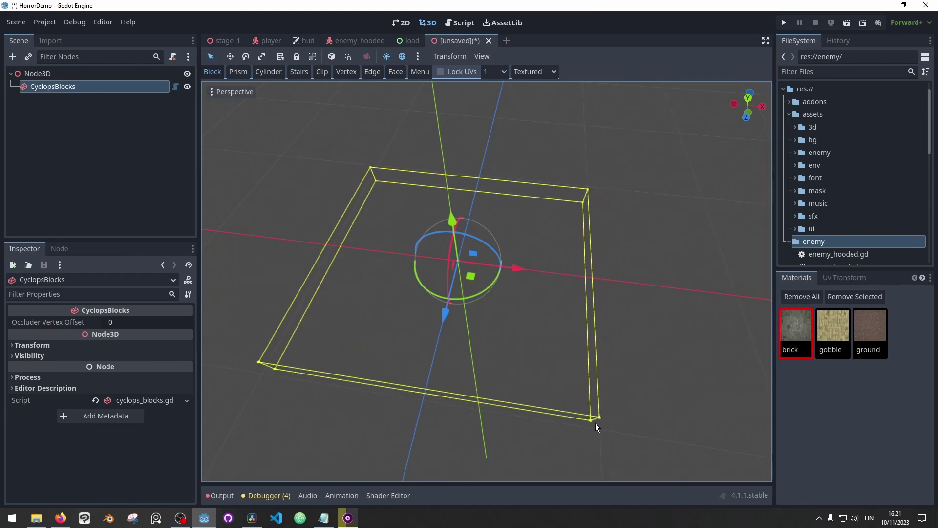
left_click(595, 423)
middle_click_drag(588, 412, 489, 242)
scroll(521, 219, "up", 3)
scroll(530, 218, "up", 2)
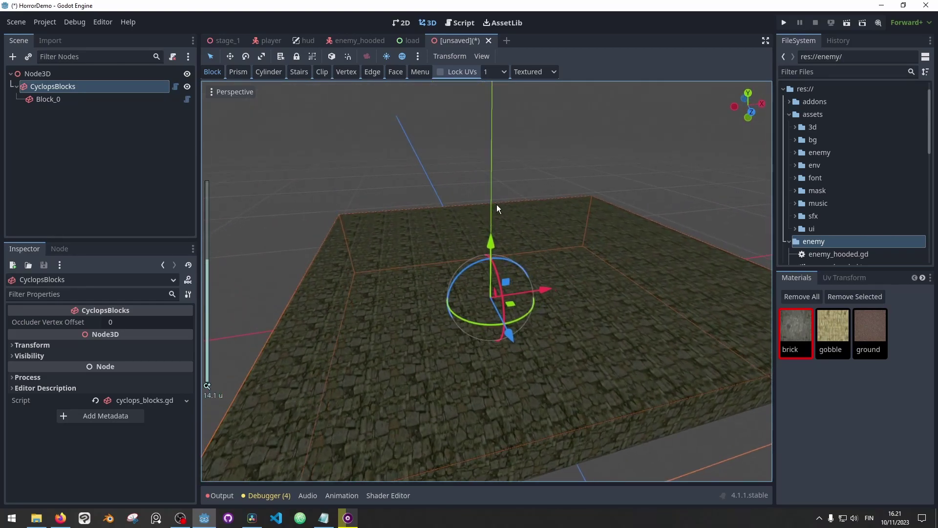
Step: Set the grid size to 1/4, choose the gobble material, and build a thin upright wall block along one side of the floor
left_click(494, 73)
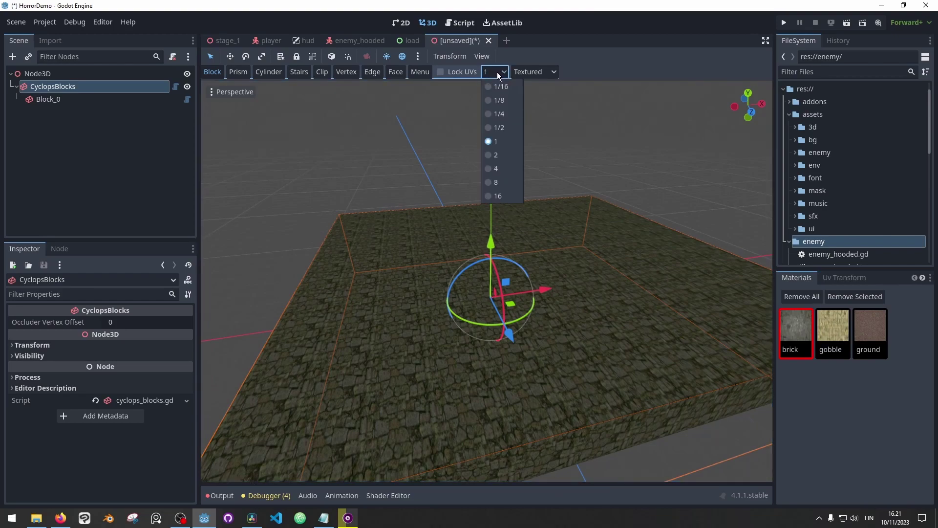
left_click(499, 114)
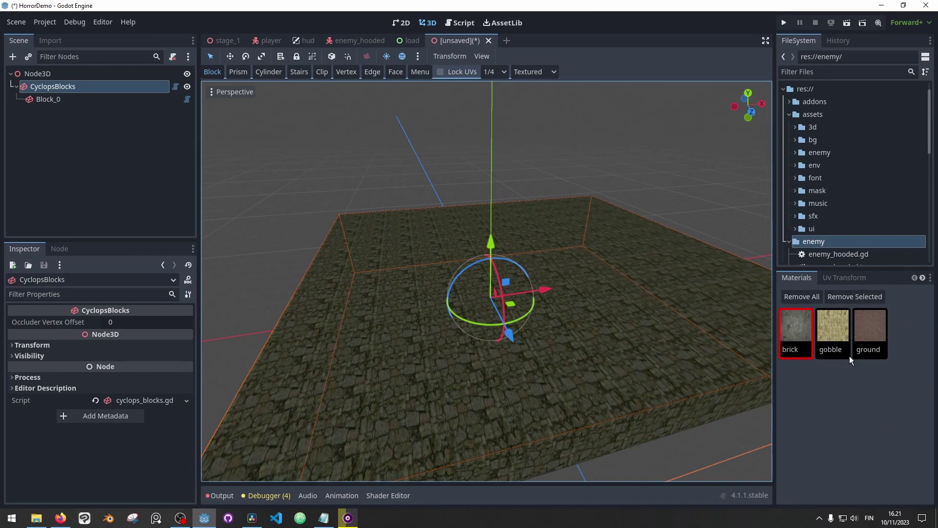
left_click(829, 330)
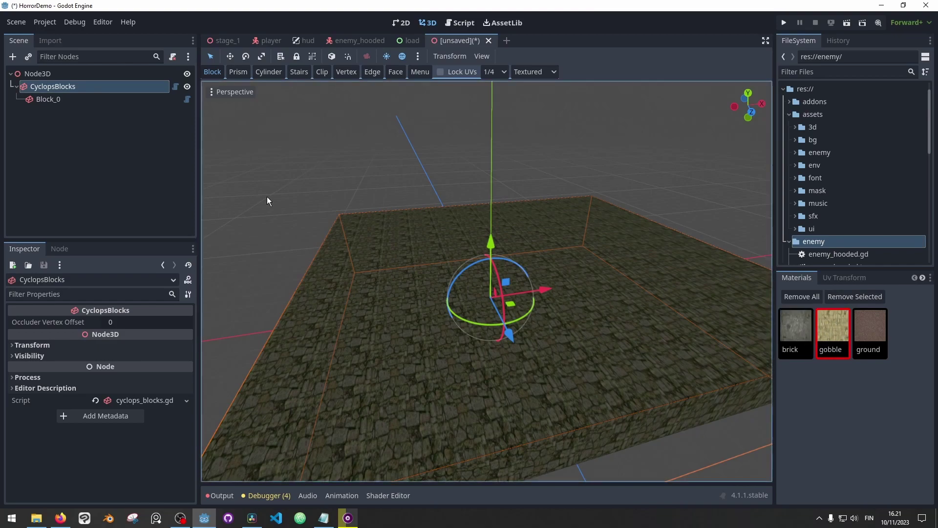
middle_click_drag(267, 196, 404, 195)
middle_click_drag(468, 192, 424, 204)
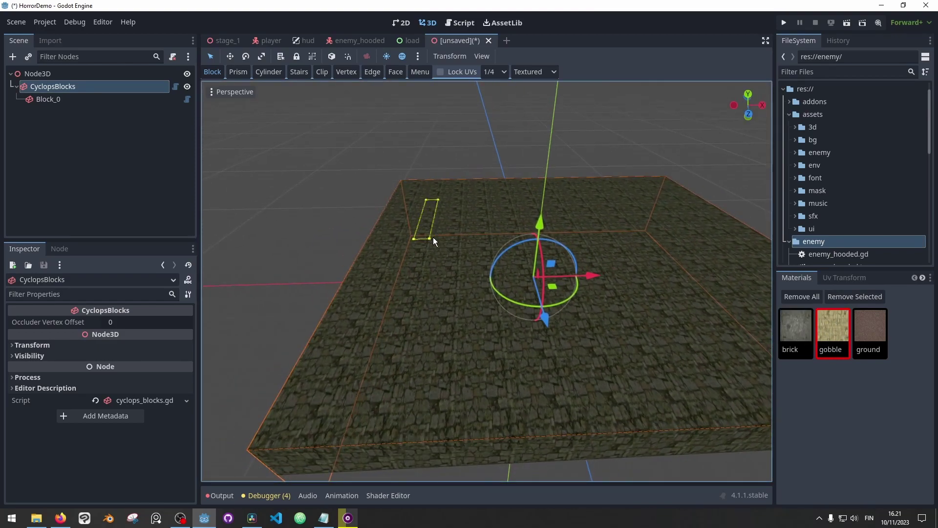
left_click_drag(433, 239, 390, 373)
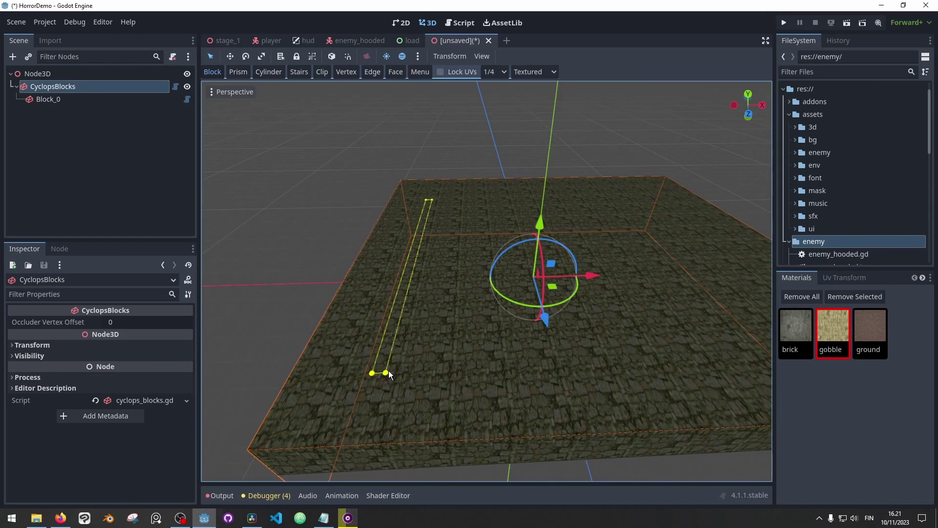
left_click(368, 194)
Step: Build a second thin gobble wall of the same height, at a right angle from the end of the first wall
middle_click_drag(437, 278, 337, 329)
middle_click_drag(459, 275, 438, 251)
left_click_drag(430, 234, 454, 257)
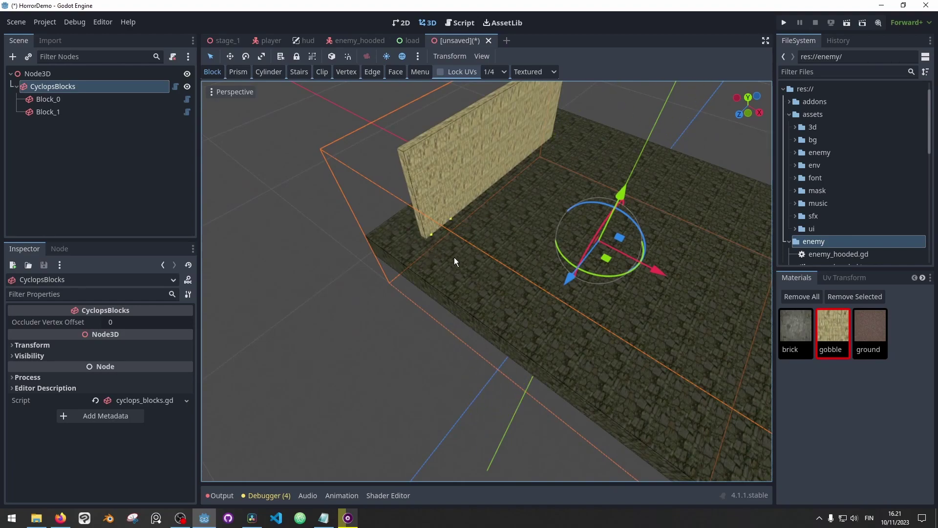
left_click(410, 155)
left_click_drag(404, 150, 648, 295)
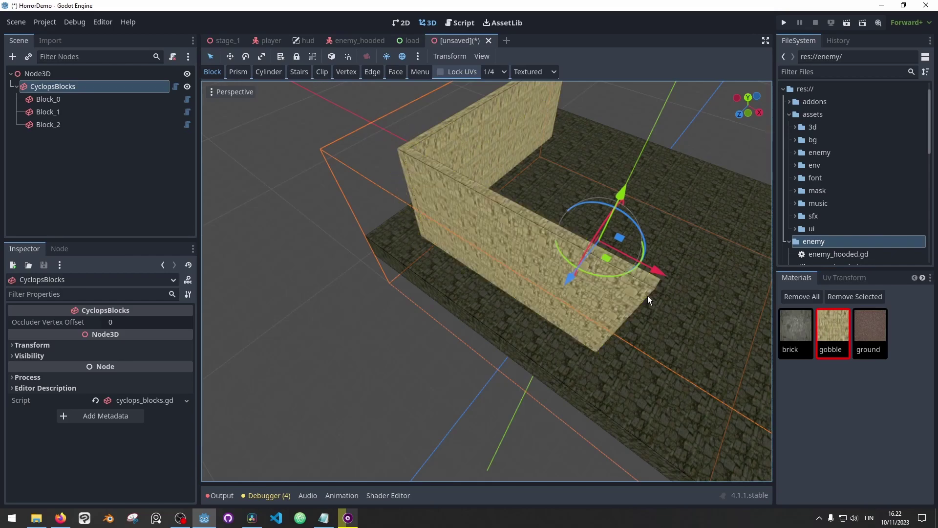
Step: Use the Face tool to pull the second wall's top face inward over the floor so the wall slants
middle_click_drag(647, 295, 569, 240)
scroll(499, 196, "up", 3)
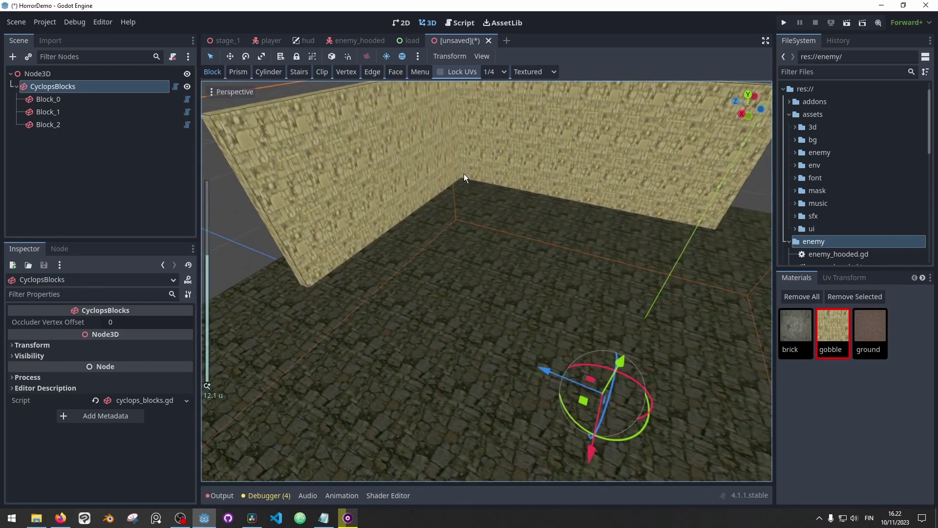
middle_click_drag(488, 199, 461, 173)
middle_click_drag(243, 121, 208, 125)
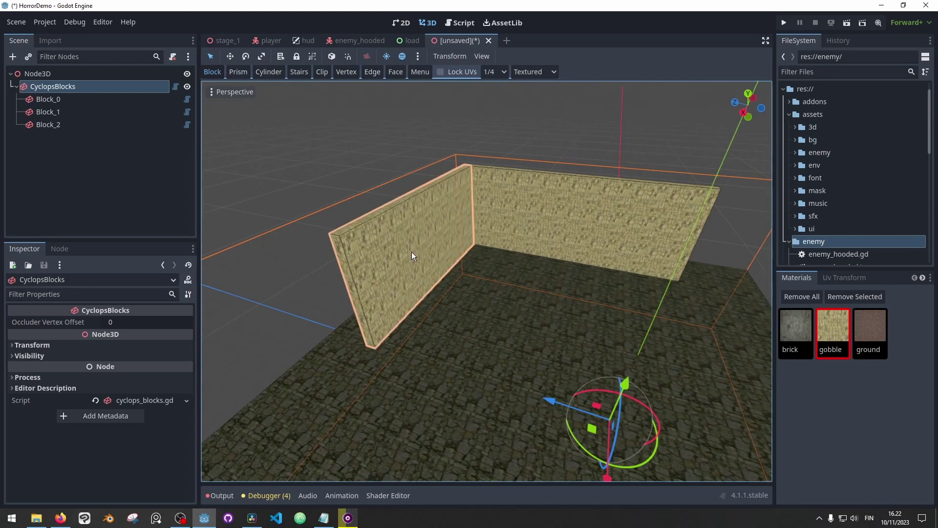
left_click(396, 72)
middle_click_drag(456, 189, 454, 198)
left_click(434, 202)
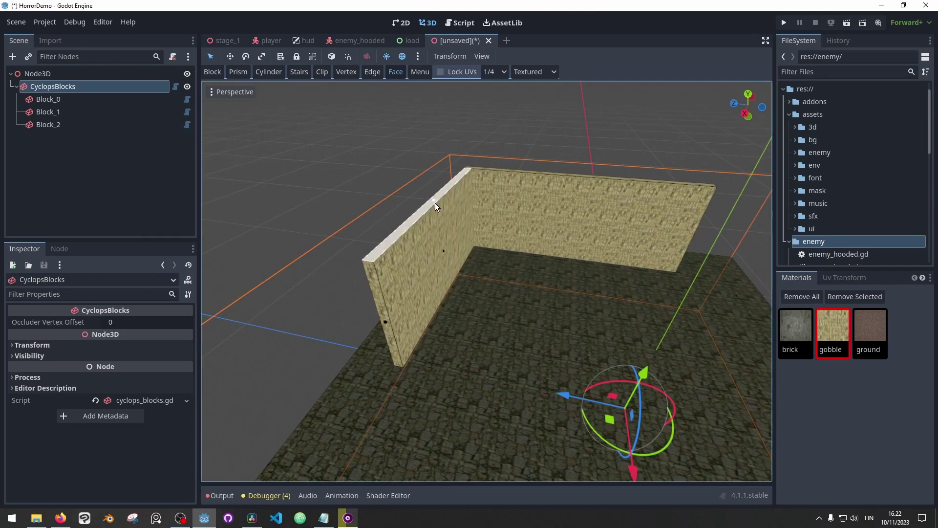
left_click_drag(434, 201, 679, 221)
Step: Examine the slanted wall's shape and how the gobble texture lies on its large outer face
middle_click_drag(585, 140, 643, 149)
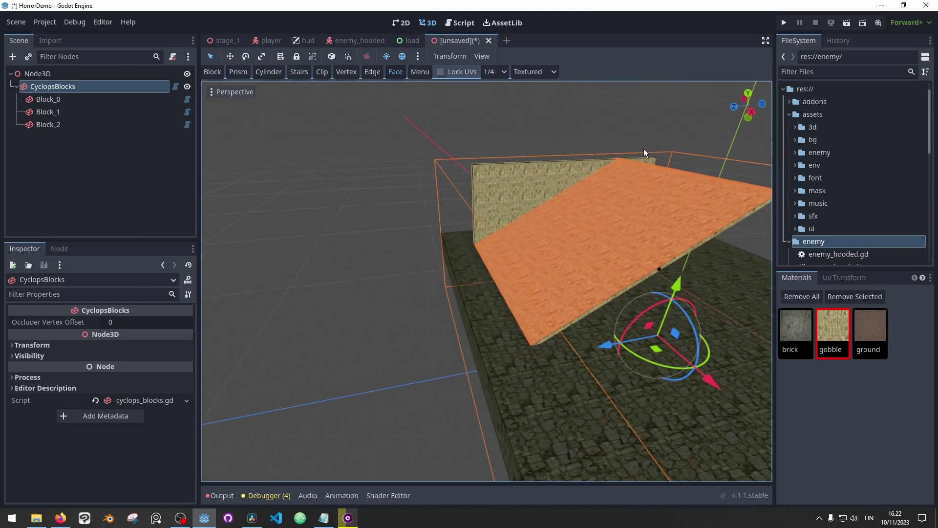
middle_click_drag(614, 184, 603, 382)
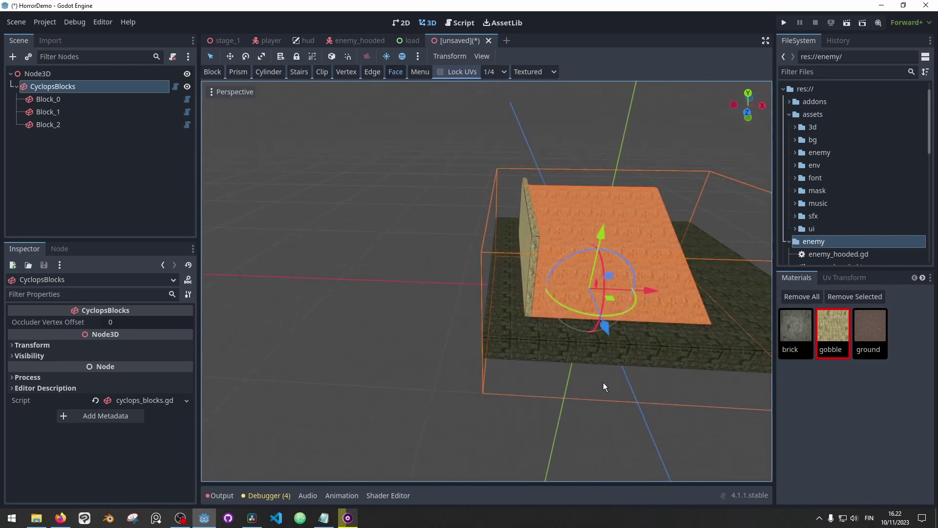
middle_click_drag(658, 361, 550, 250)
scroll(574, 271, "up", 3)
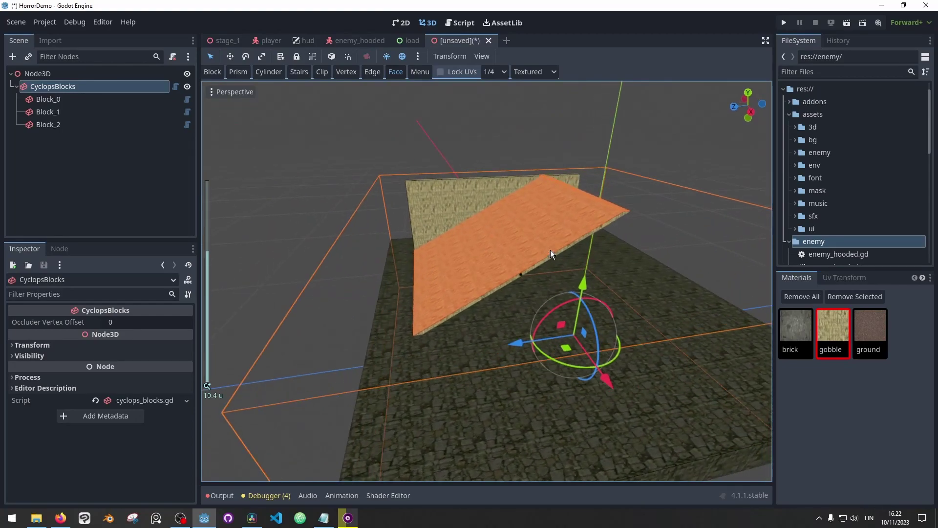
scroll(550, 250, "up", 2)
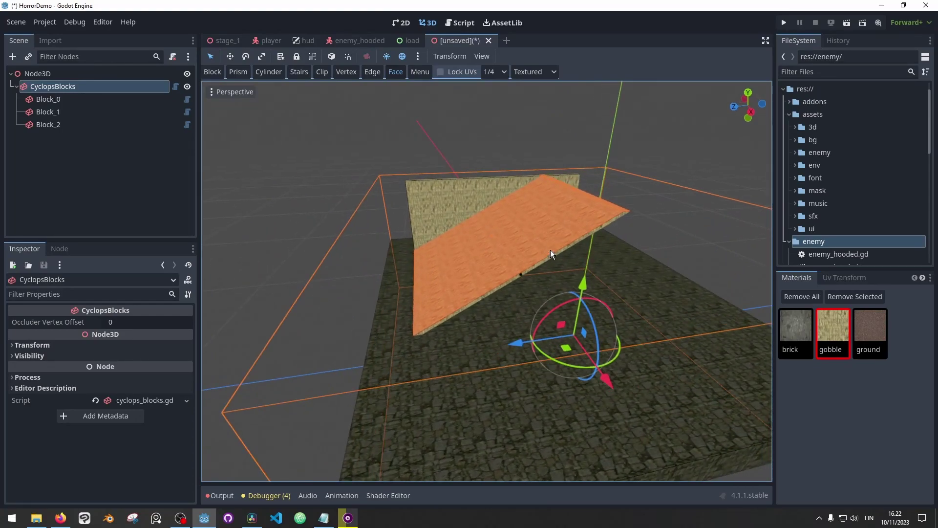
scroll(538, 254, "up", 3)
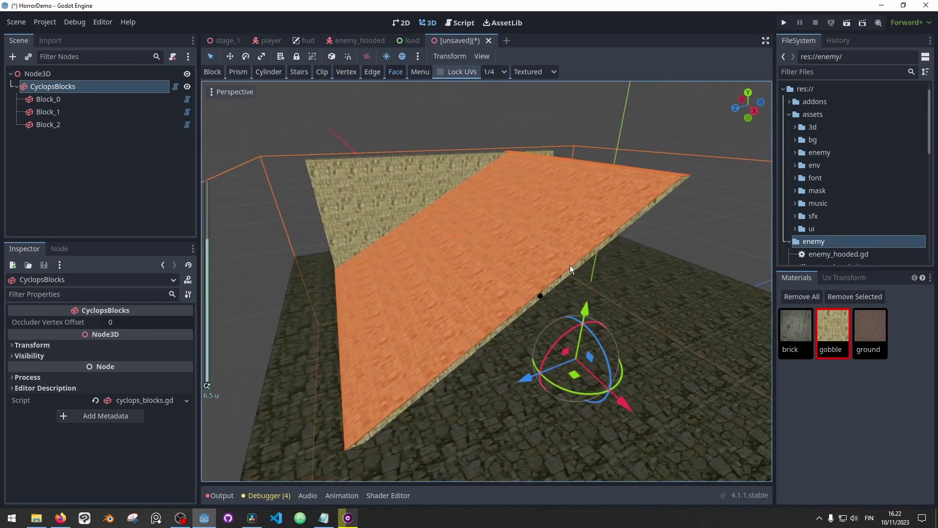
middle_click_drag(650, 273, 606, 246)
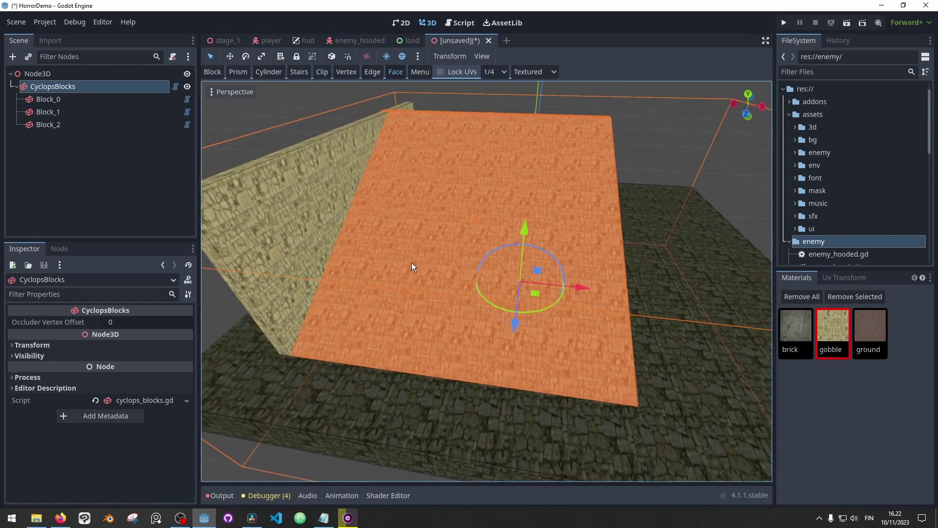
middle_click_drag(412, 263, 446, 173)
scroll(753, 216, "up", 3)
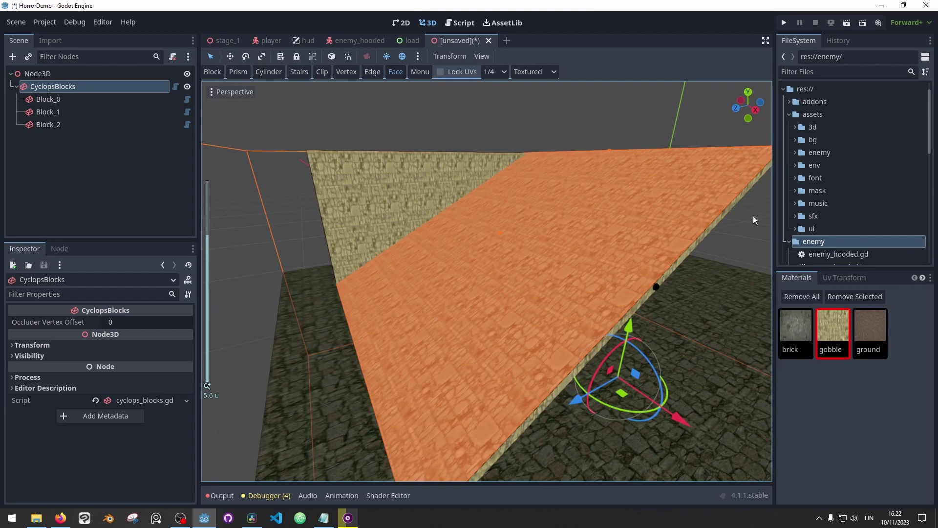
Step: Apply the brick material to only the large outer face of the slanted wall and check it from above
left_click(503, 235)
middle_click_drag(502, 237, 605, 219)
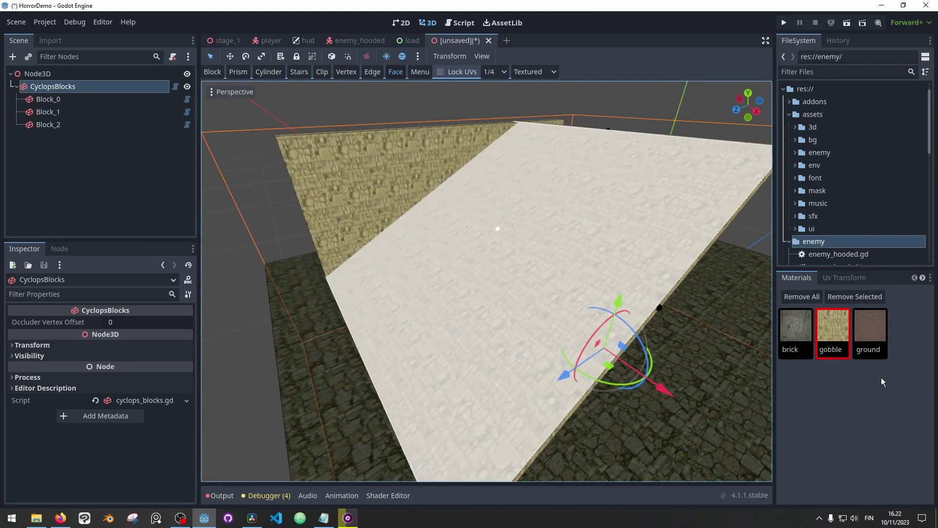
left_click(793, 334)
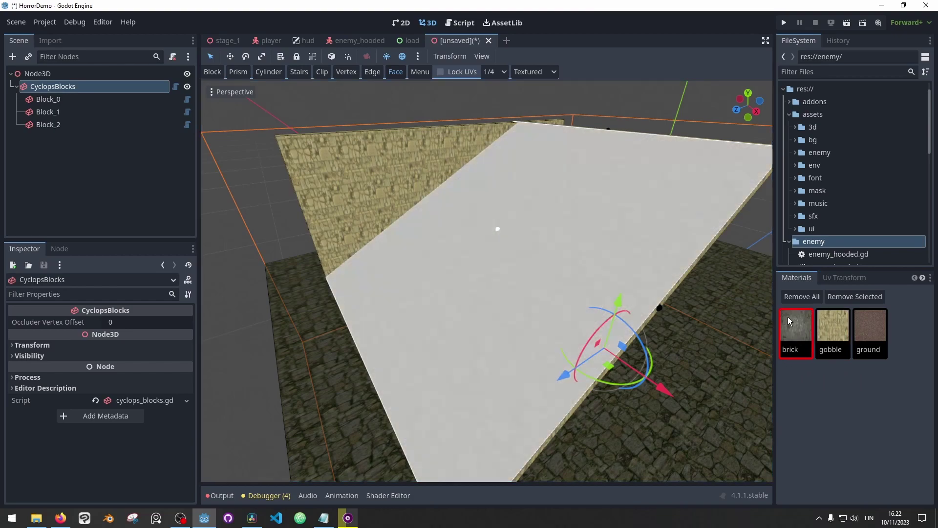
left_click(640, 128)
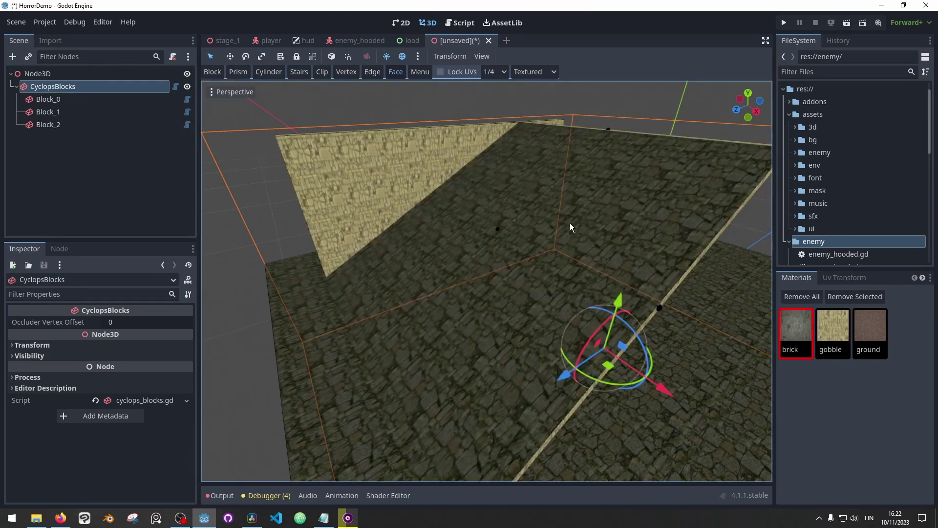
middle_click_drag(570, 226, 605, 226)
middle_click_drag(414, 272, 491, 168)
scroll(529, 277, "up", 2)
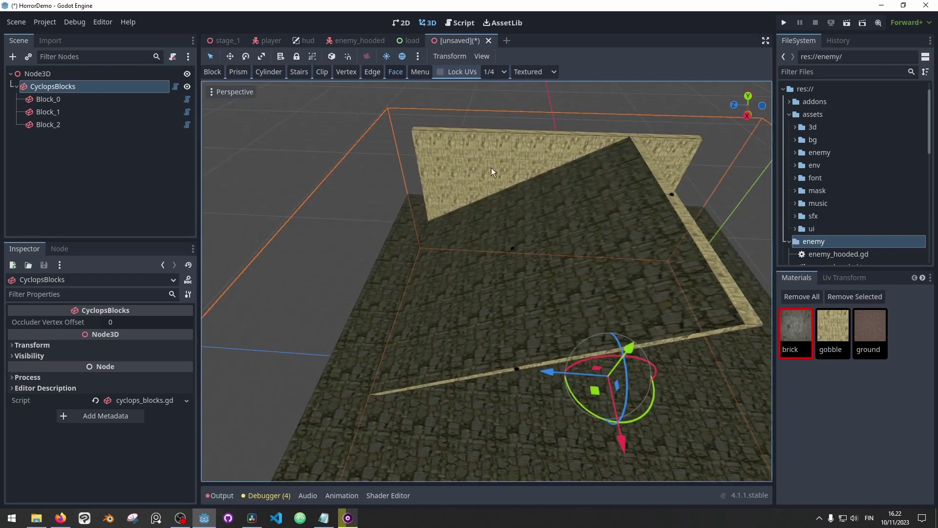
Step: Run the project to play the horror game again
key("F5")
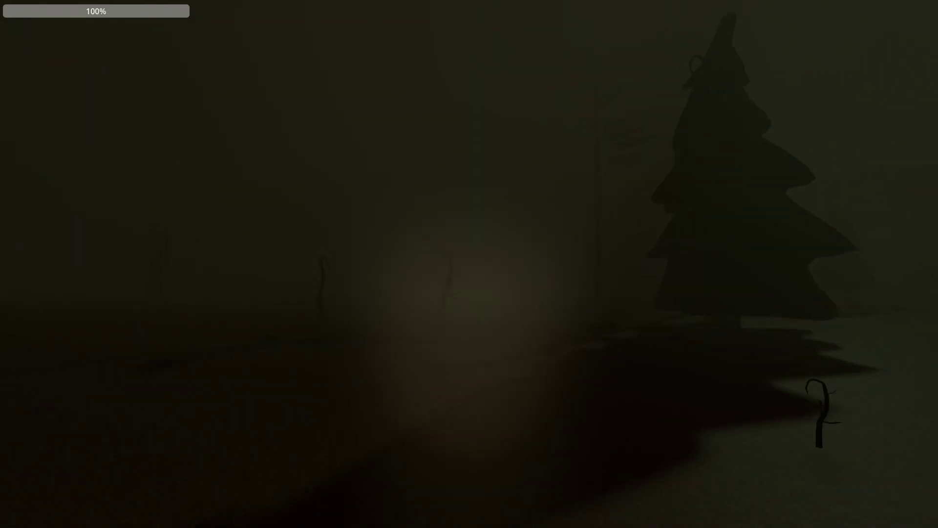
Step: Walk through the foggy forest in the running game, then return to the Godot editor
key("w")
key("a")
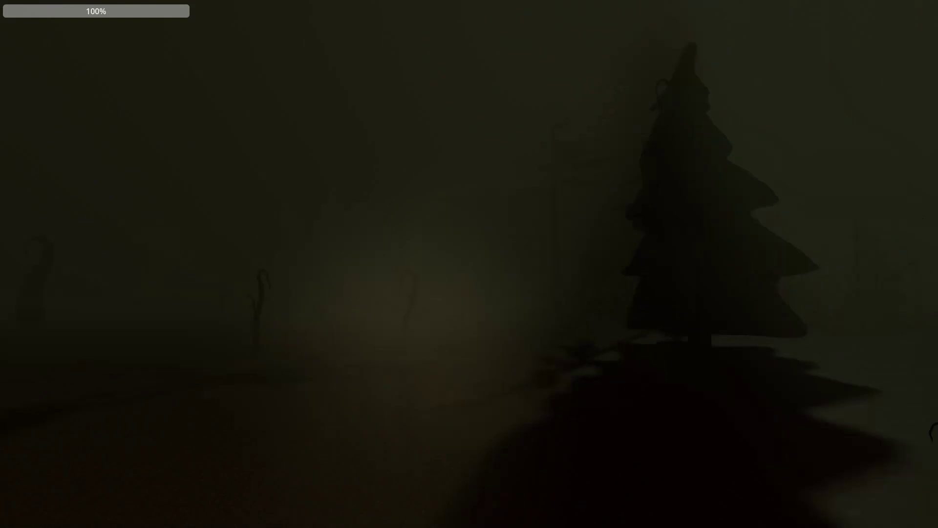
key("a")
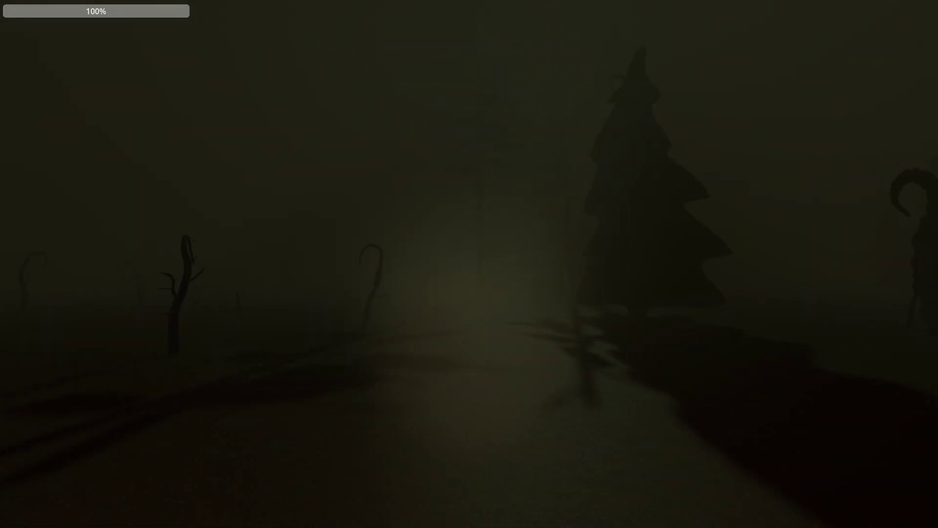
key("super")
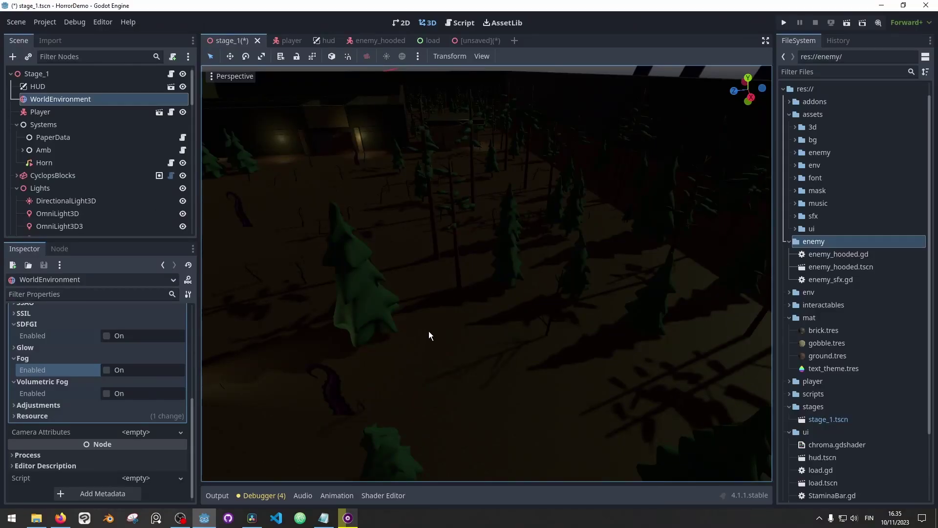
Step: Survey the forest level without fog and inspect the DirectionalLight3D's colour and energy settings
scroll(429, 330, "down", 5)
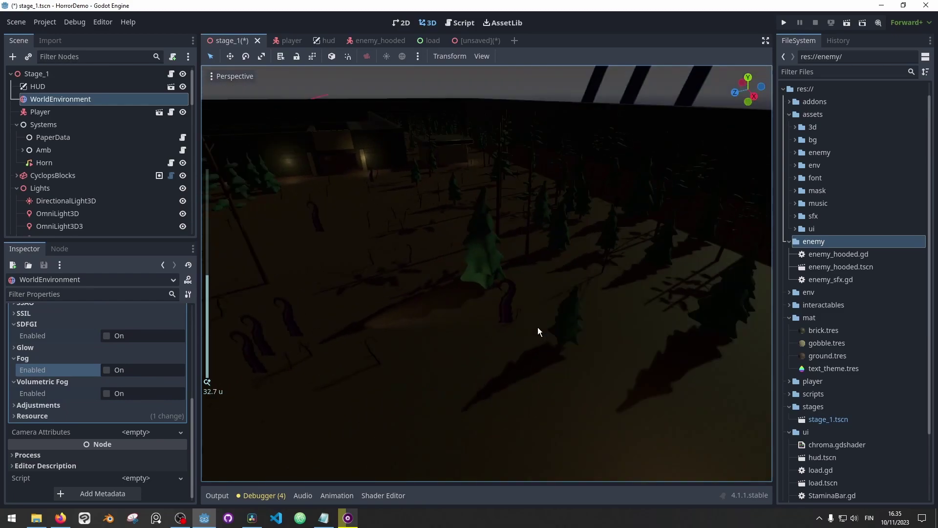
middle_click_drag(538, 327, 525, 272)
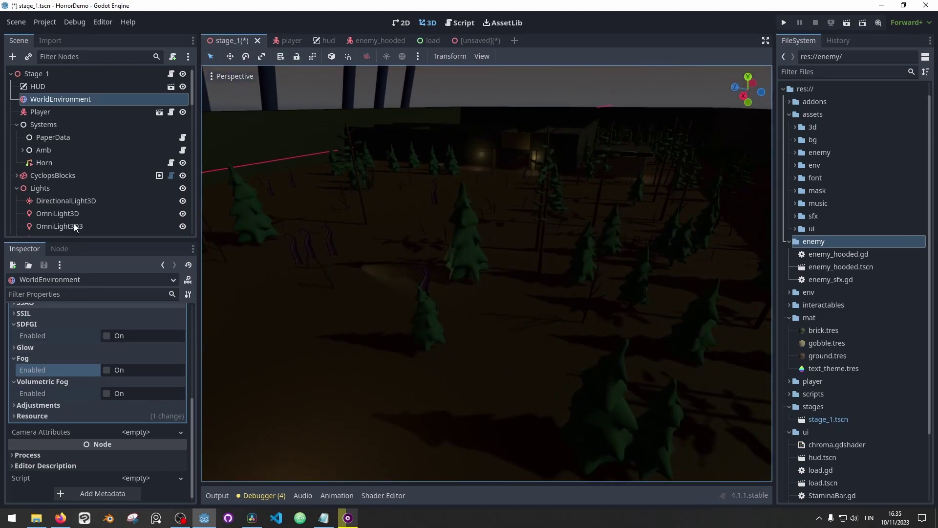
middle_click_drag(513, 234, 519, 245)
left_click(81, 202)
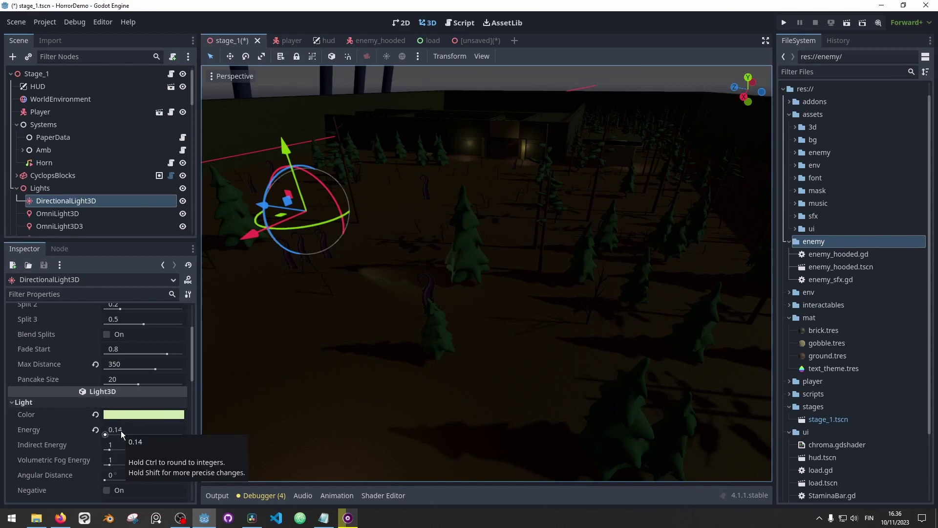
middle_click_drag(337, 392, 303, 283)
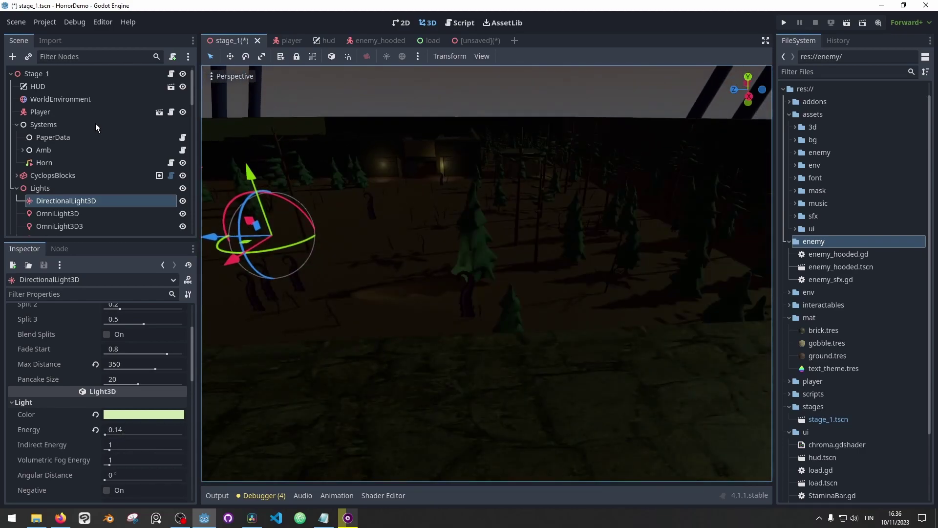
Step: Enable Fog in the WorldEnvironment node's environment and view its effect on the forest and the building
left_click(65, 99)
middle_click_drag(397, 262, 459, 270)
scroll(69, 372, "up", 5)
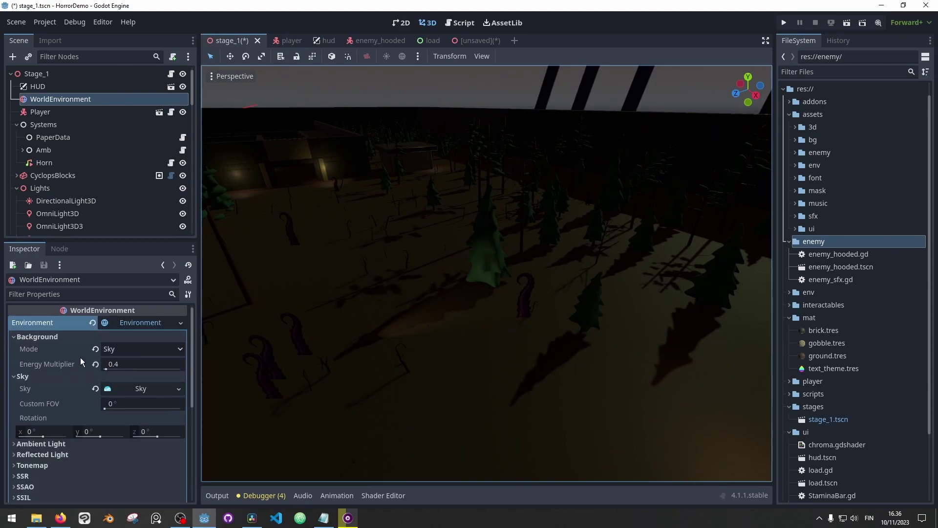
scroll(79, 410, "down", 3)
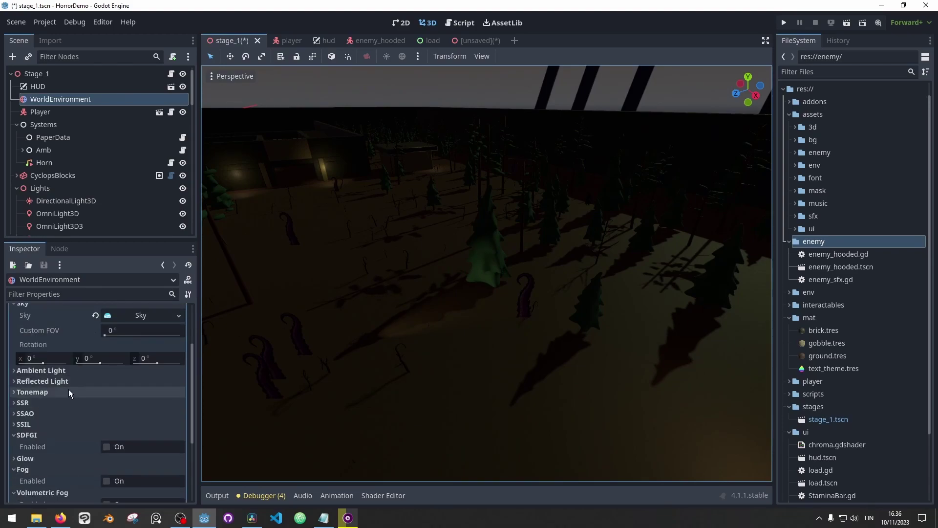
scroll(69, 389, "down", 3)
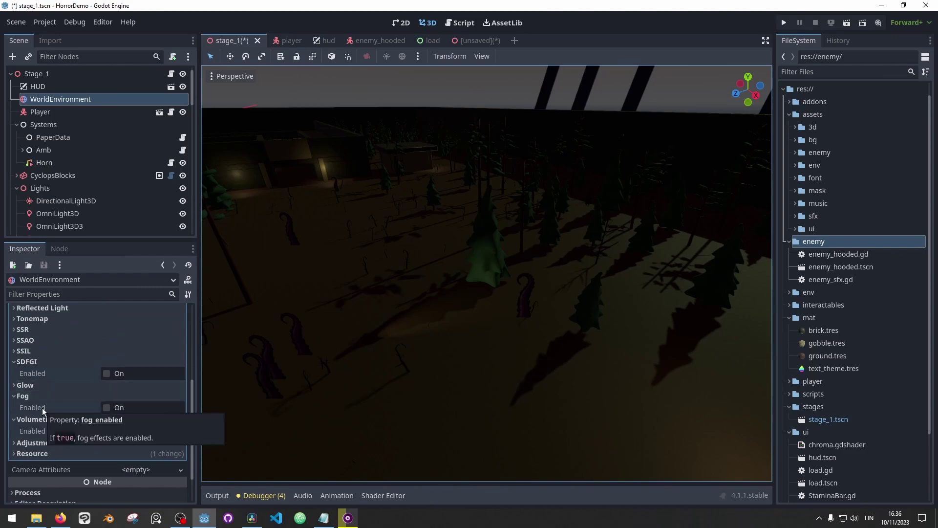
left_click(116, 408)
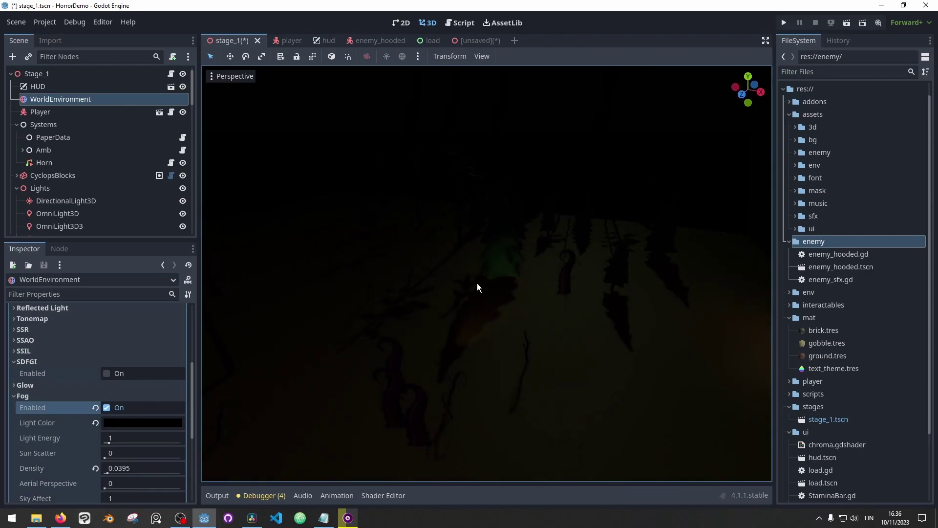
scroll(478, 285, "up", 4)
middle_click_drag(418, 297, 342, 313)
Step: Enable Volumetric Fog in the same environment and review the trees and fog settings
scroll(97, 436, "down", 5)
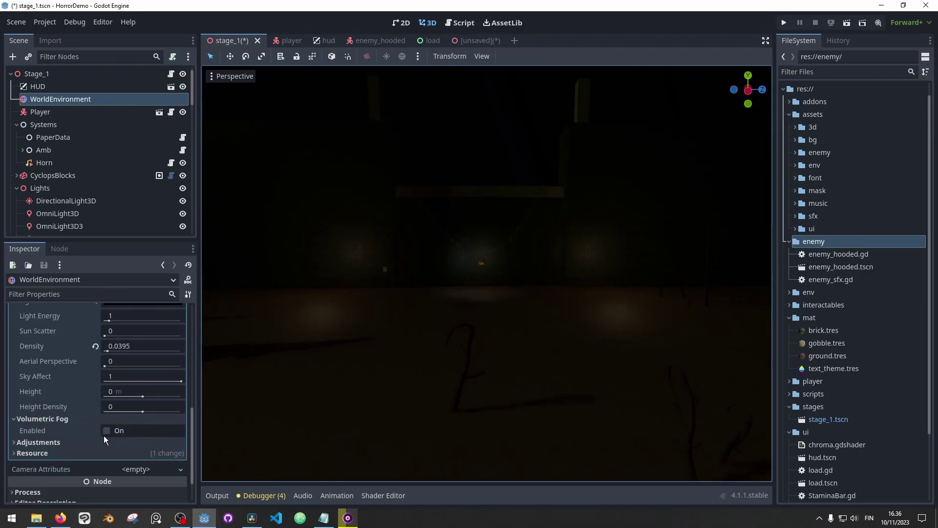
left_click(107, 430)
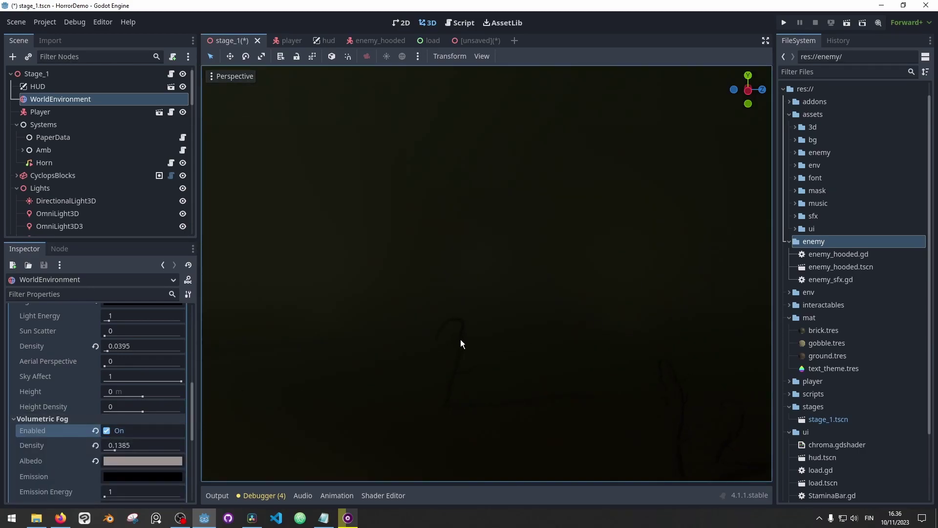
right_click_drag(460, 339, 532, 328)
middle_click_drag(532, 328, 559, 310)
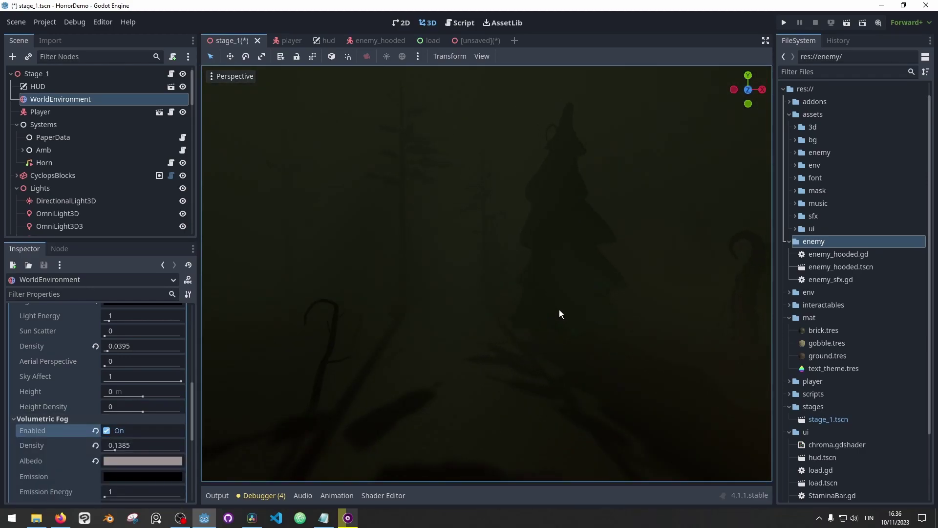
scroll(121, 362, "up", 2)
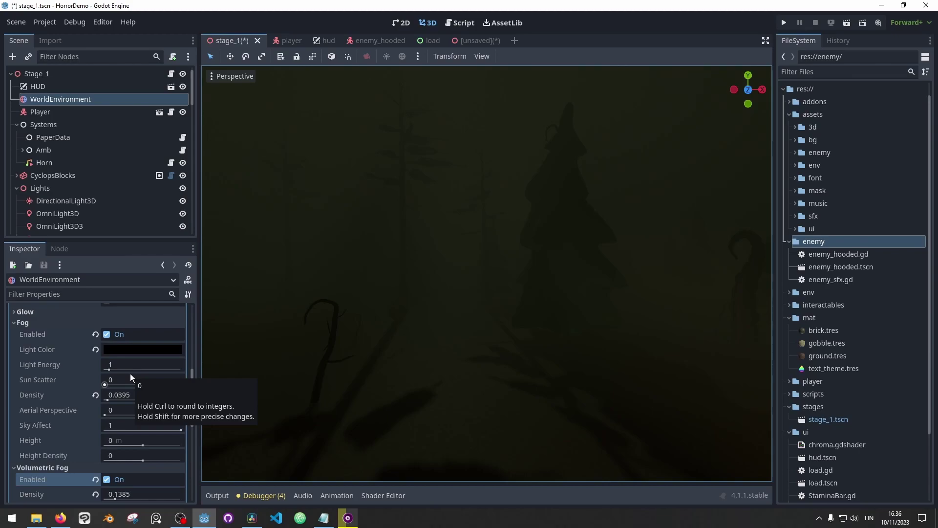
scroll(45, 411, "down", 1)
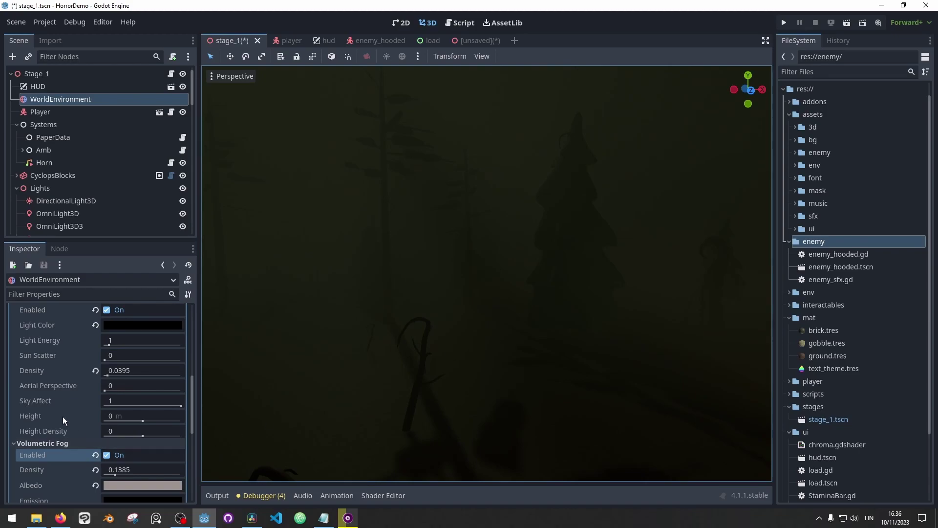
Step: Enable SDFGI for the WorldEnvironment and look around the foggy forest with it
scroll(63, 416, "down", 3)
scroll(58, 428, "up", 10)
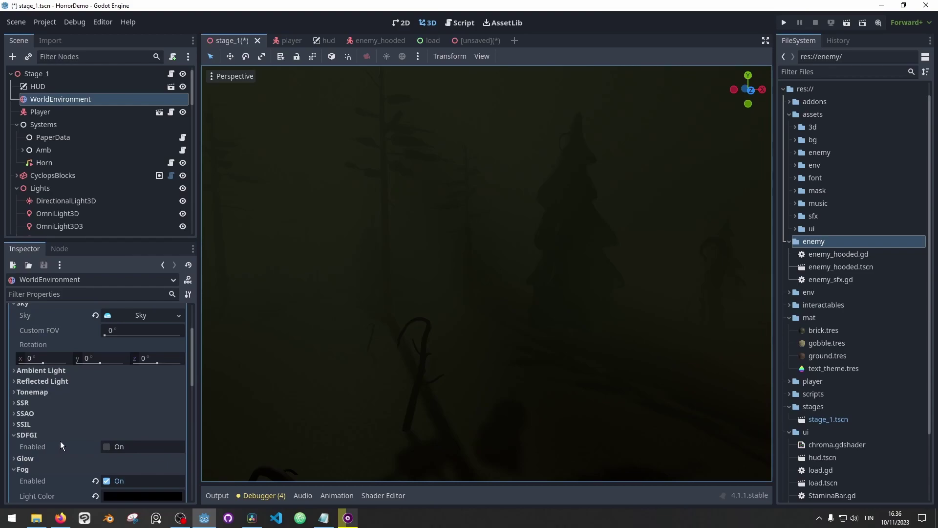
left_click(107, 446)
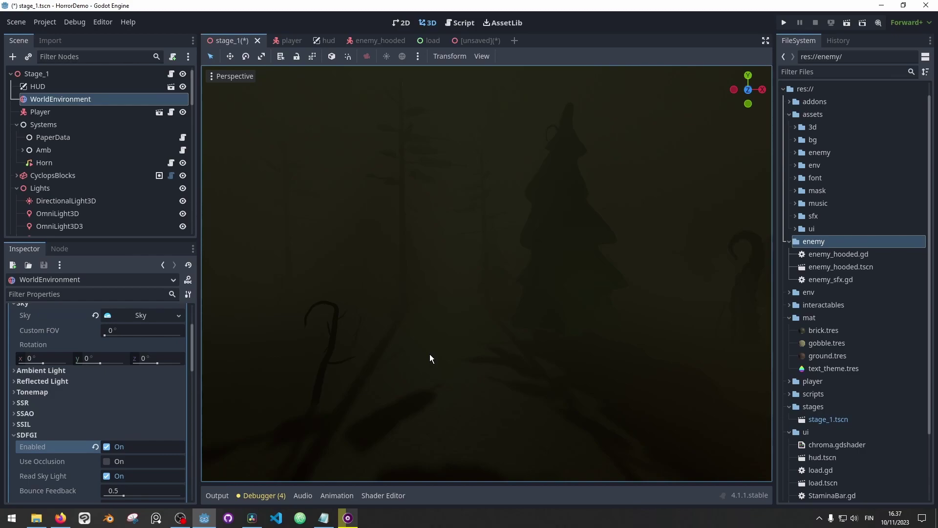
right_click_drag(498, 285, 352, 292)
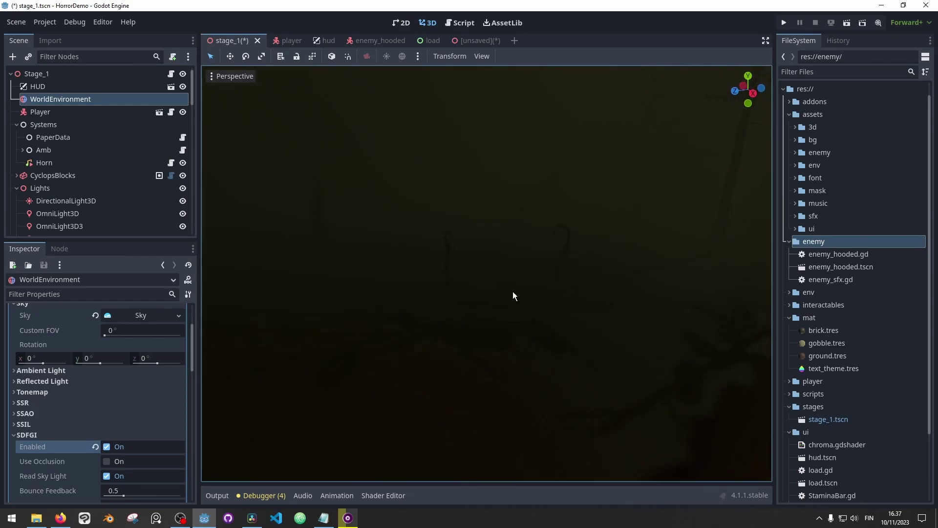
middle_click_drag(513, 295, 521, 287)
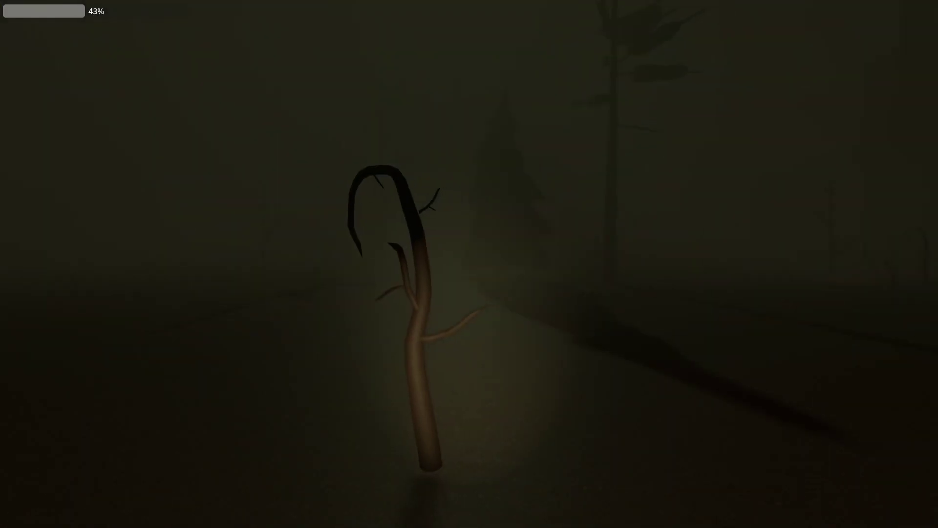
Step: Playtest the game by walking and sprinting through the forest, then interact with the paper on the stone surface
key("w")
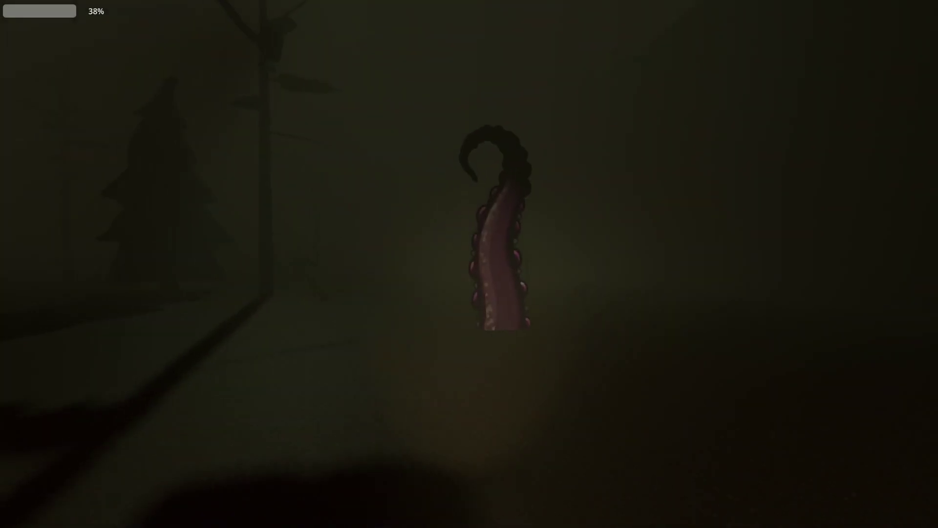
key("shift+w")
key("shift+w")
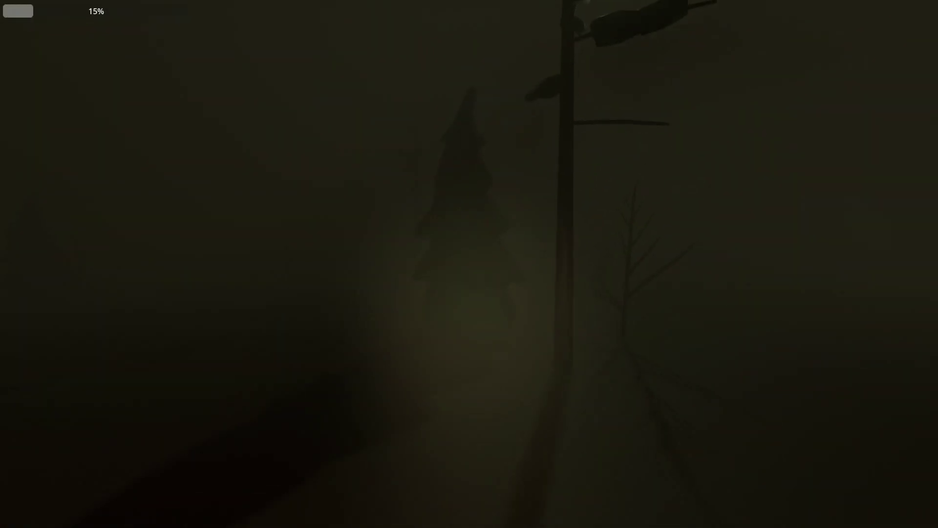
key("w")
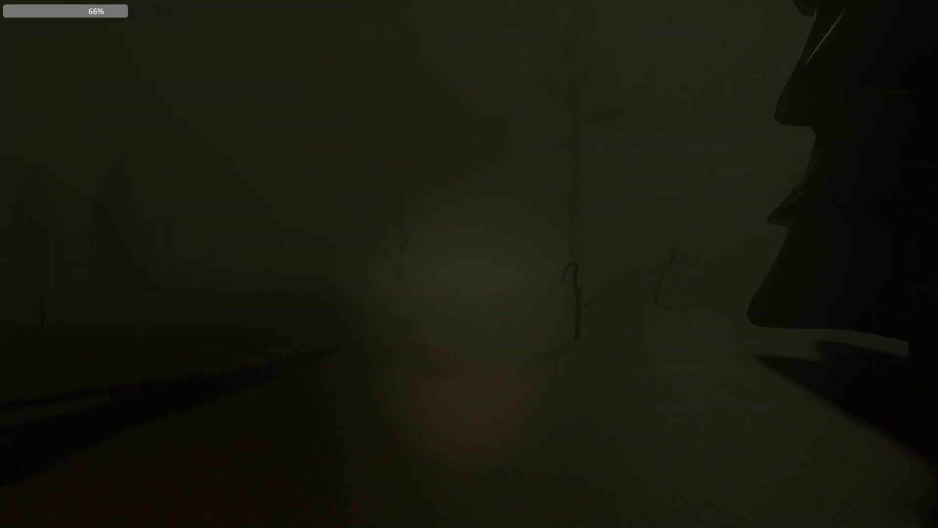
key("w")
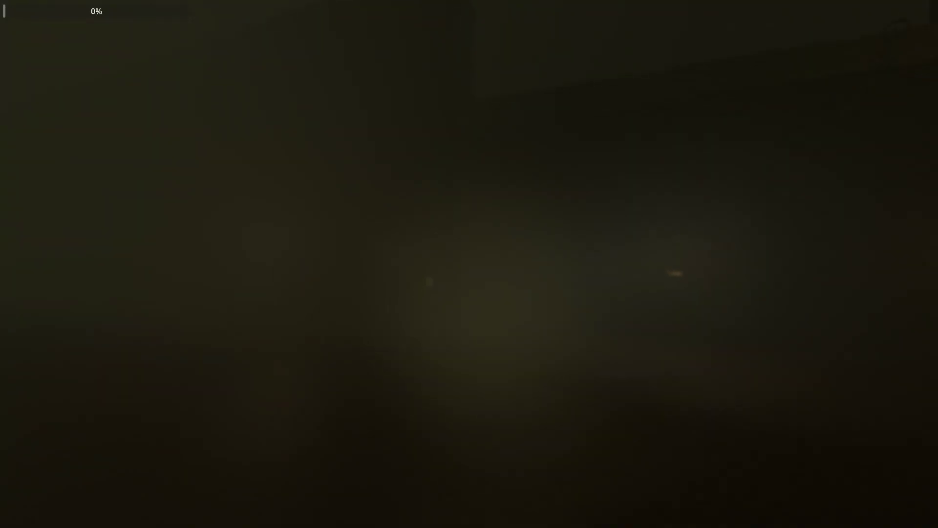
key("w")
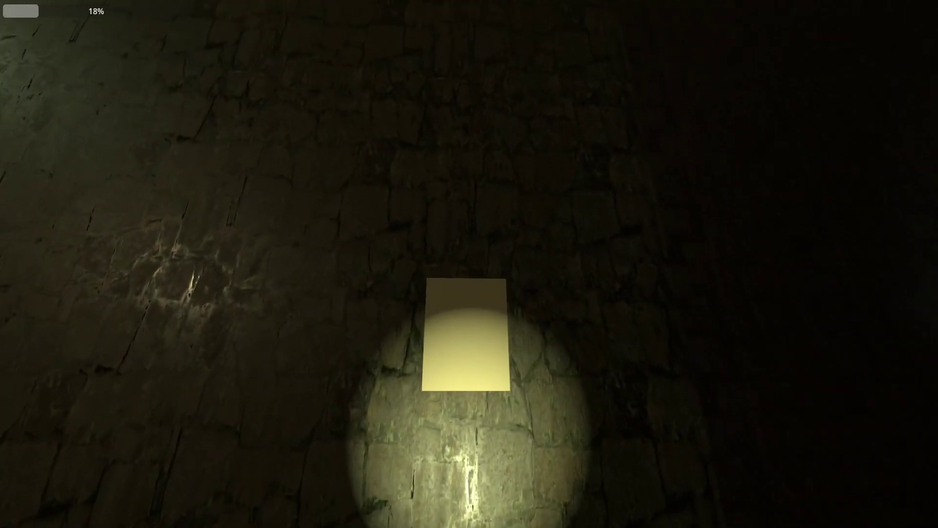
left_click(464, 287)
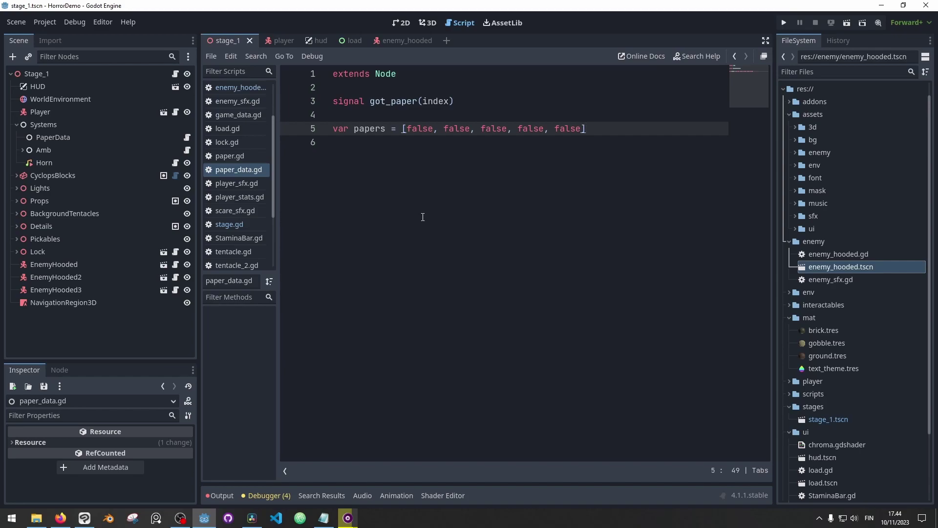
Step: Select the PaperData node under Systems and highlight the papers array values in paper_data.gd
left_click(46, 127)
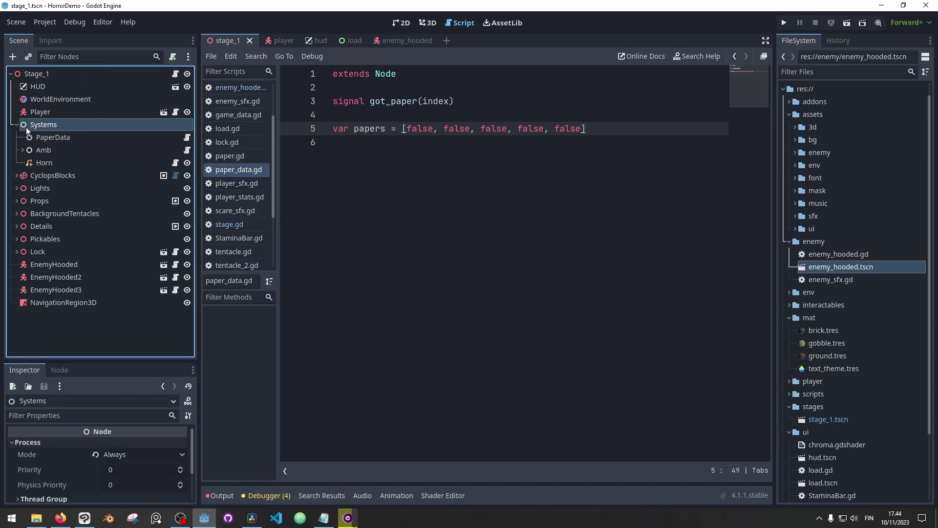
left_click(58, 138)
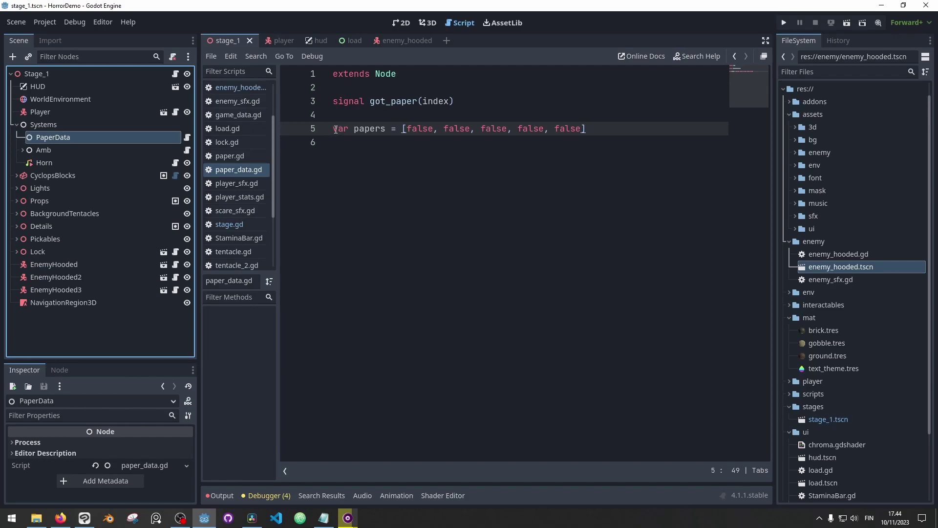
left_click_drag(334, 129, 396, 130)
left_click(397, 131)
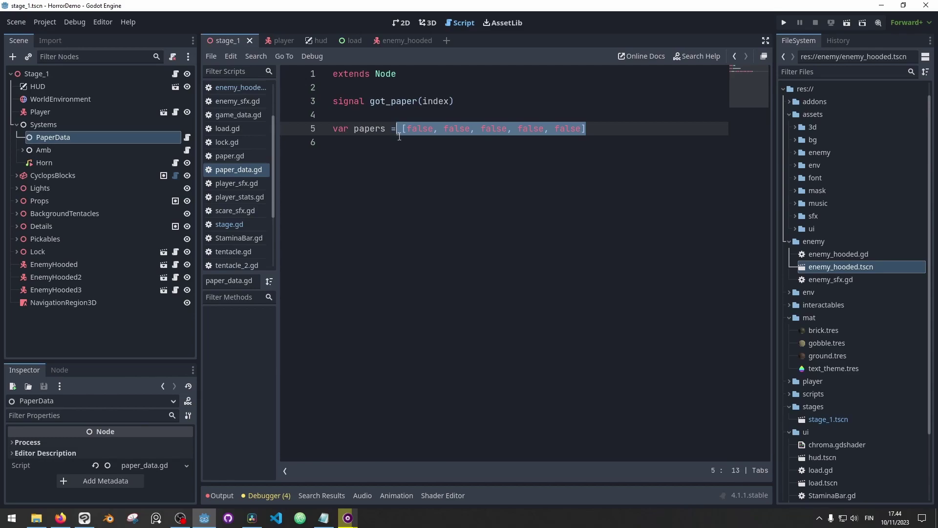
Step: Expand the Pickables node and open the Paper node's script, paper.gd
left_click(17, 239)
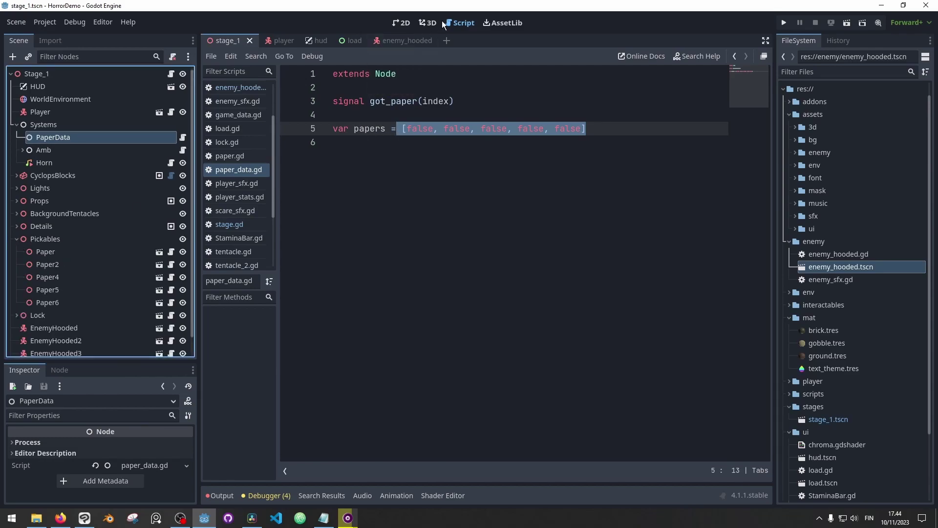
left_click(429, 23)
left_click(171, 252)
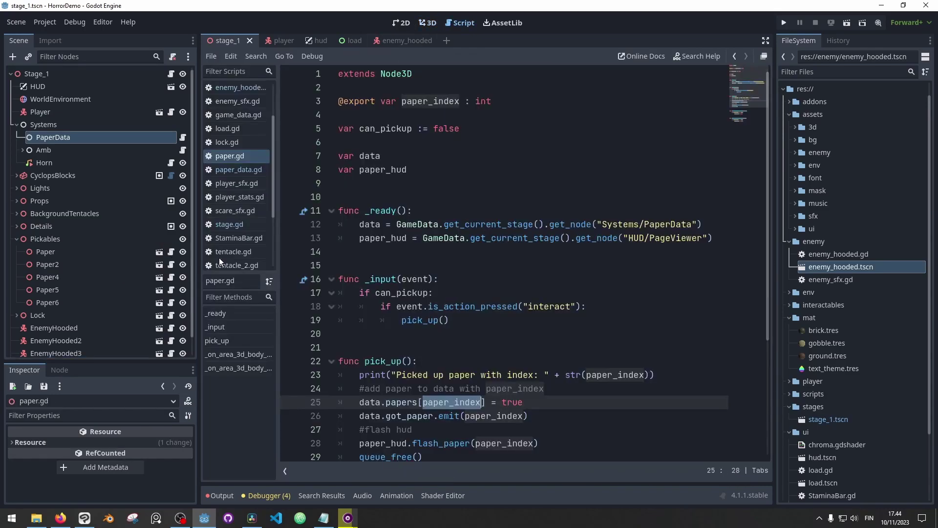
Step: Select the Paper node under Pickables and examine it up close in the 3D view beside the stone wall
left_click(424, 23)
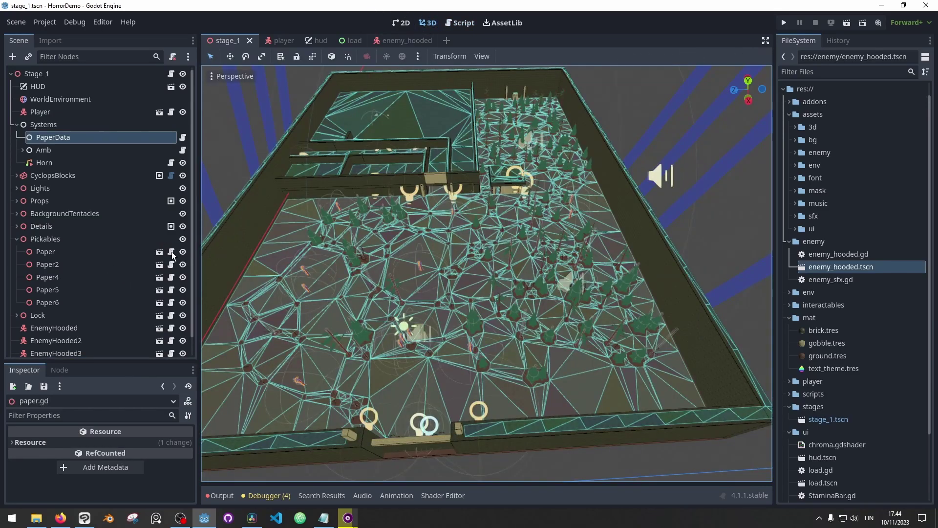
left_click(142, 258)
key("f")
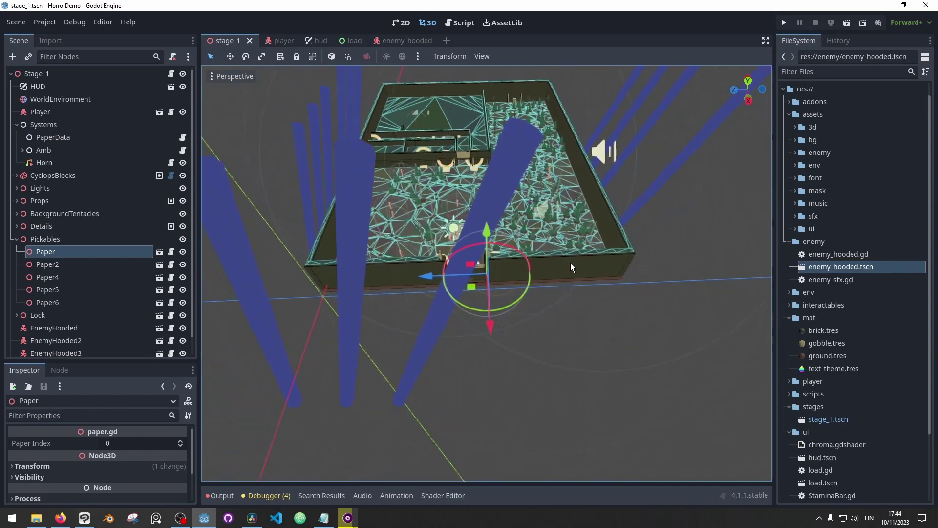
scroll(524, 305, "up", 6)
middle_click_drag(572, 268, 404, 331)
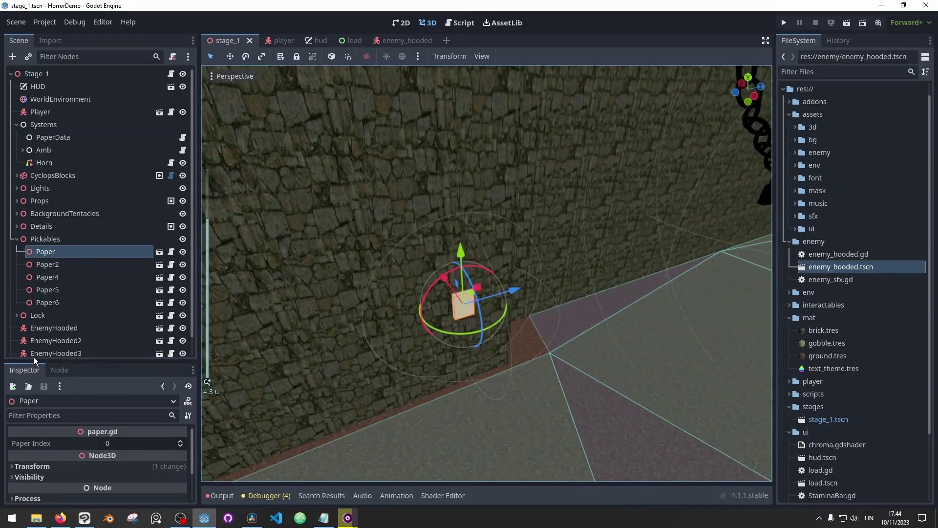
scroll(36, 363, "down", 1)
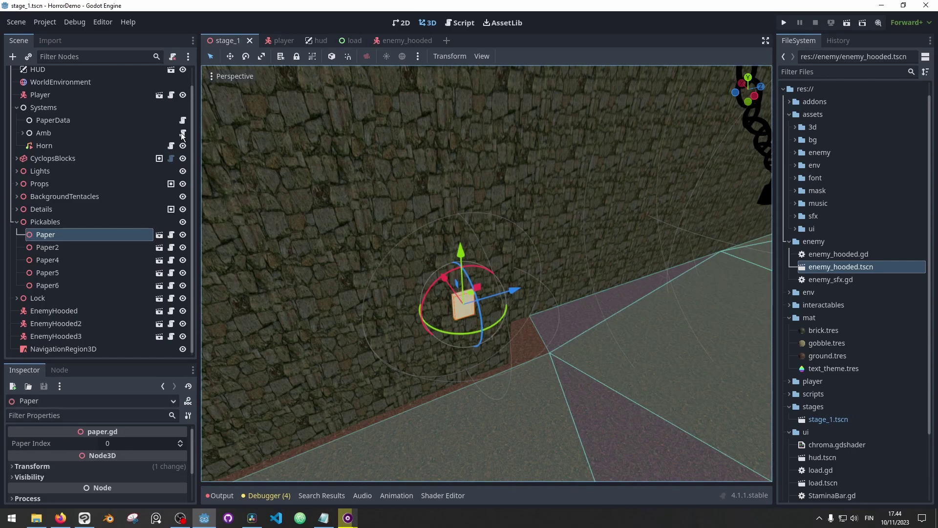
Step: Revisit paper_data.gd, highlight the paper_index and flash_paper(paper_index) code in paper.gd's pick_up function, and open the hud scene
left_click(183, 121)
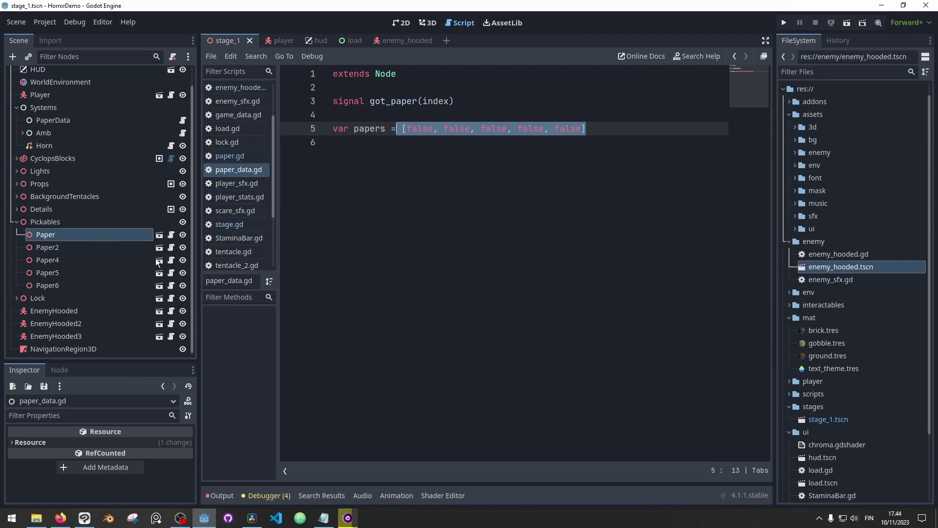
left_click(171, 234)
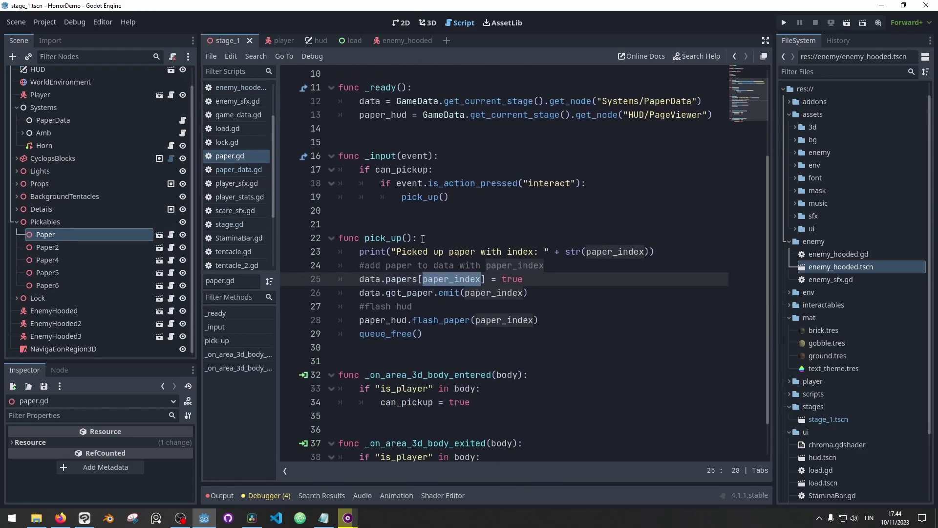
left_click_drag(360, 279, 420, 279)
double_click(476, 278)
left_click(316, 41)
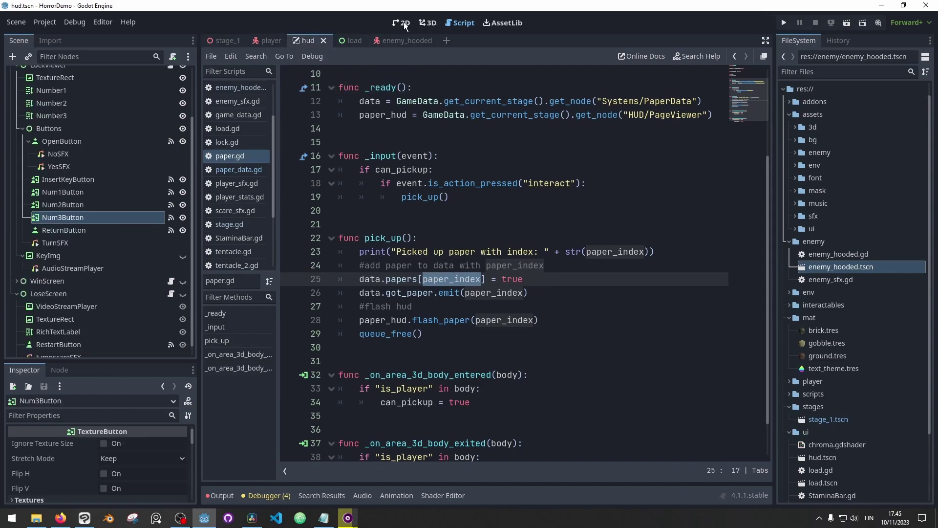
left_click_drag(361, 321, 550, 317)
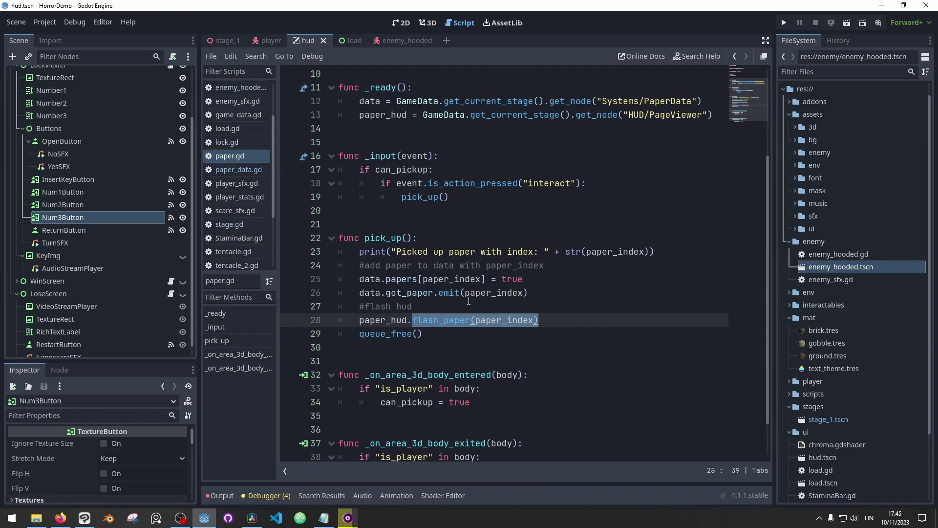
Step: Select PaperImg under PageViewer in the hud scene's 2D view and toggle its visibility off and back on
scroll(81, 188, "up", 3)
left_click(16, 125)
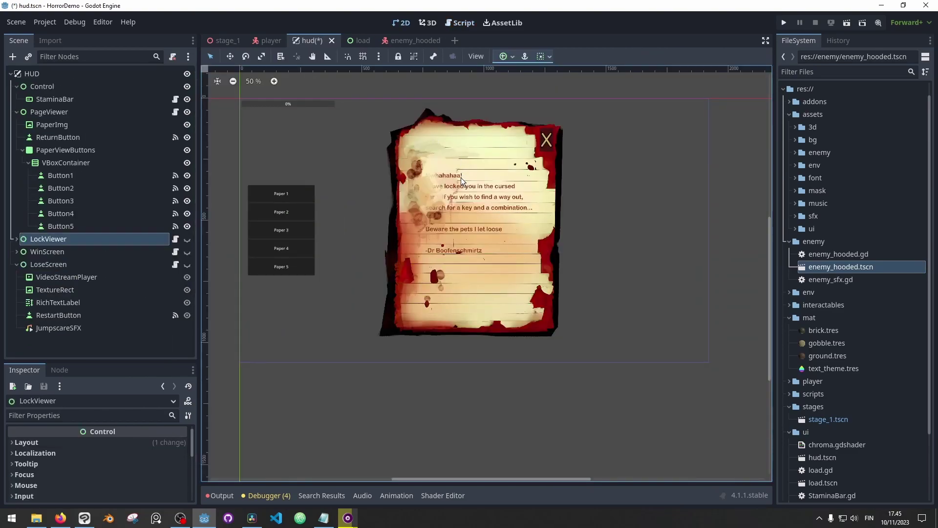
left_click(90, 125)
left_click(188, 124)
left_click(188, 124)
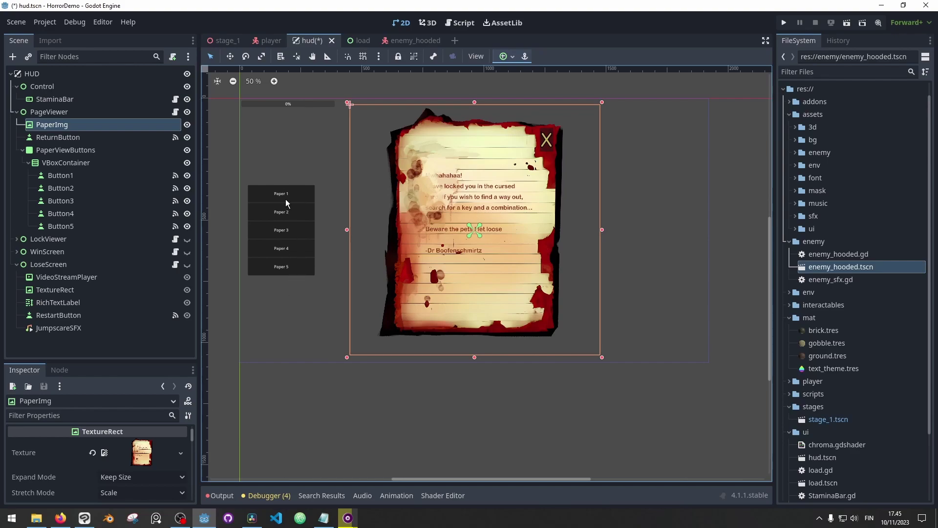
Step: Hide PageViewer in the hud scene, then show LockViewer and expand its child nodes
left_click(187, 112)
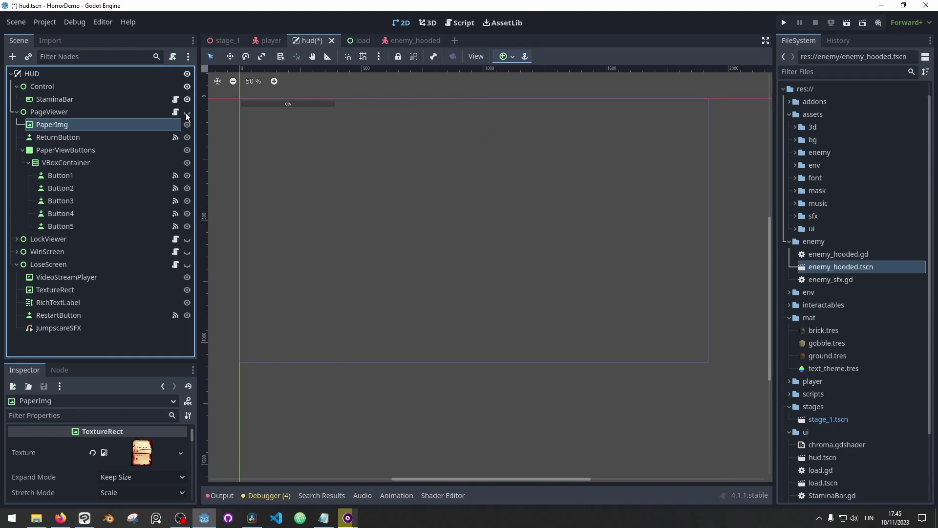
left_click(187, 239)
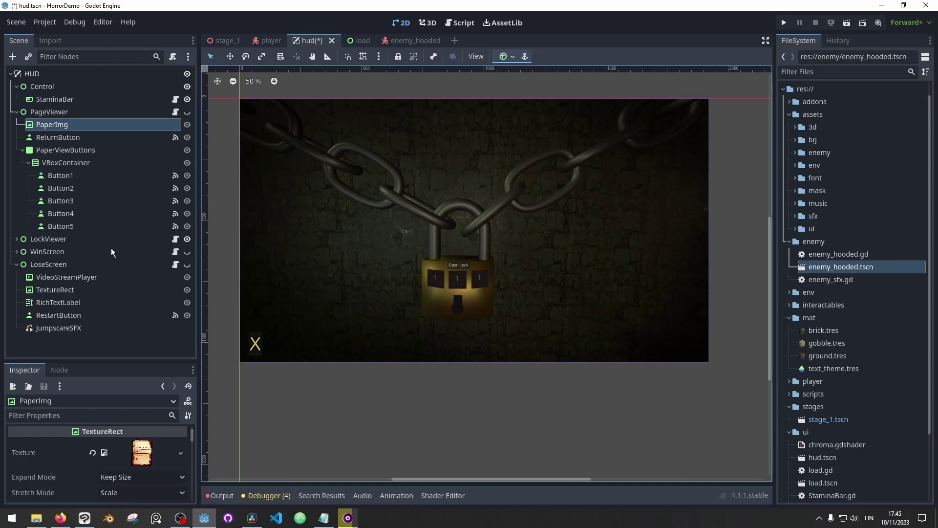
left_click(17, 240)
Step: Select the TextureRect under LockViewer and toggle its visibility off and on to preview the lock background
scroll(64, 215, "down", 5)
left_click(91, 144)
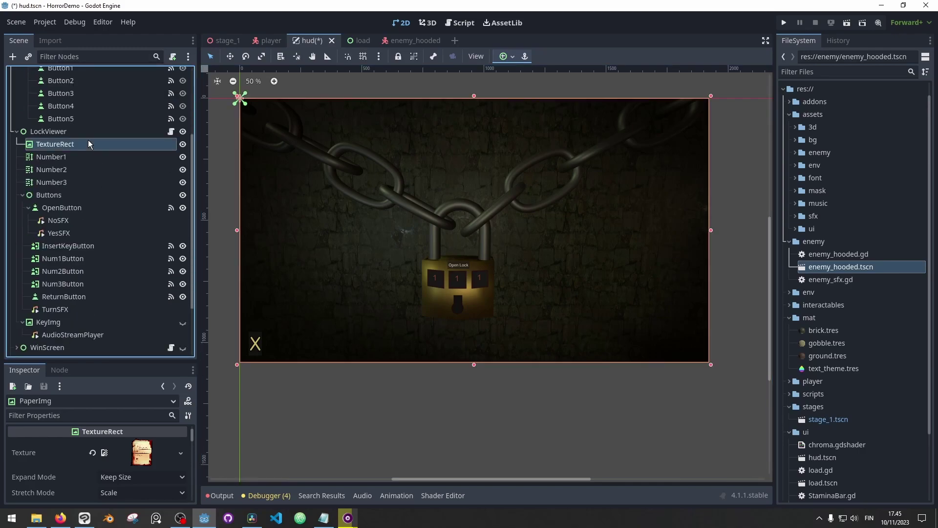
left_click(183, 146)
left_click(183, 145)
left_click(182, 146)
left_click(182, 146)
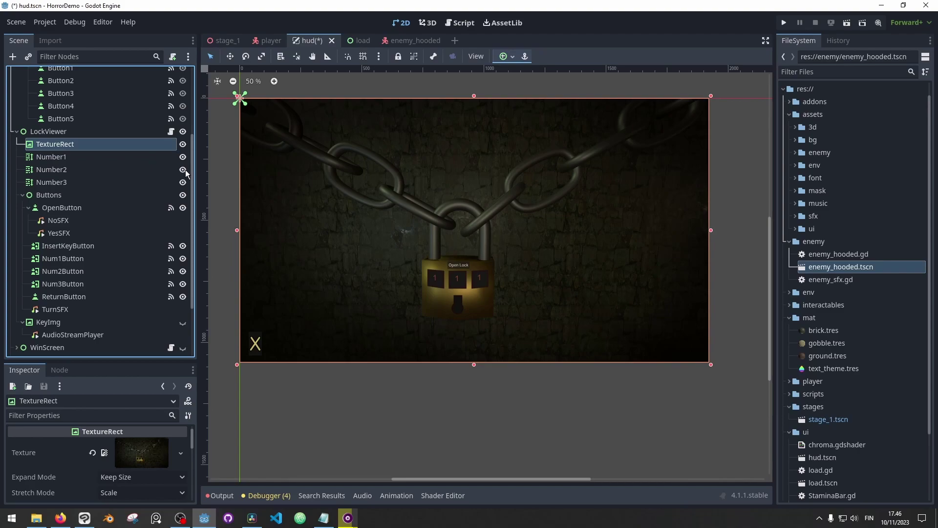
Step: Select the Number1 label on the padlock and toggle the Number3 label's visibility off and back on
scroll(444, 313, "up", 2)
left_click(83, 157)
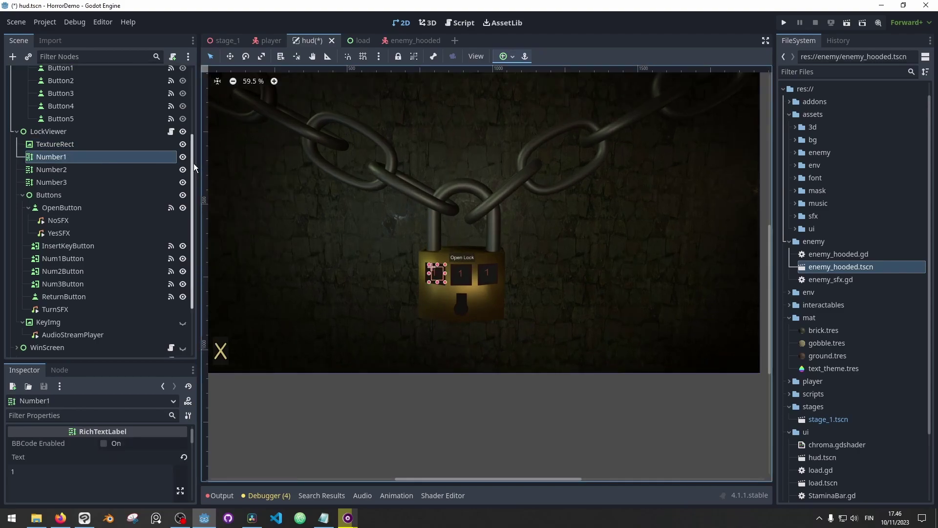
left_click(183, 183)
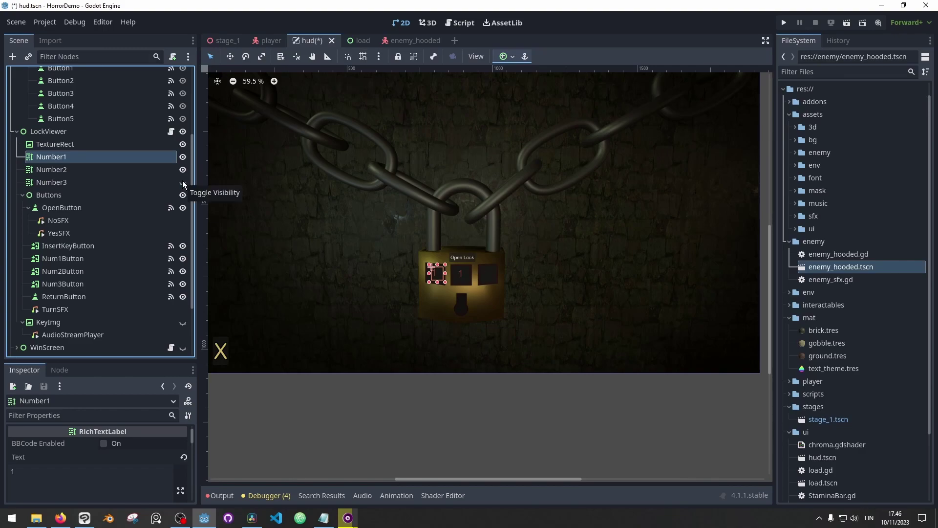
left_click(182, 182)
Step: Select OpenButton and InsertKeyButton under Buttons to examine their areas on the padlock up close
scroll(159, 312, "down", 3)
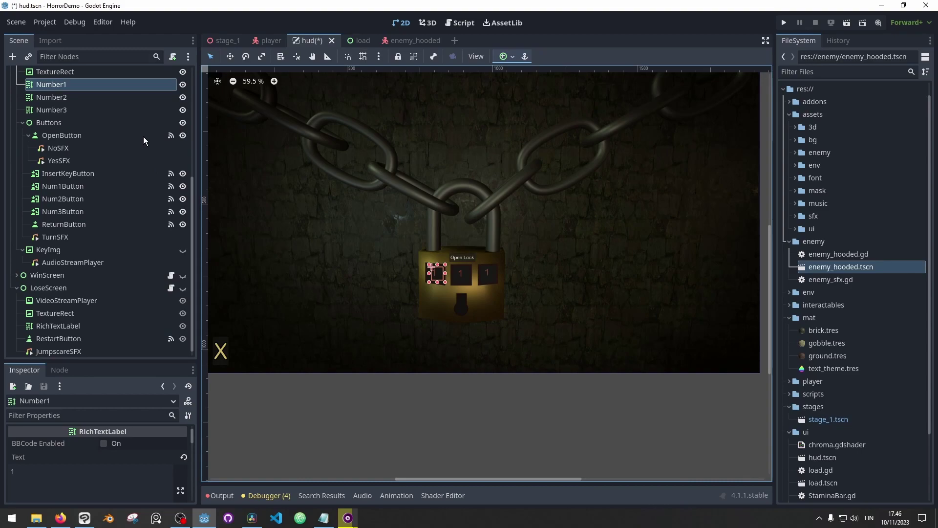
scroll(342, 212, "up", 2)
left_click(105, 137)
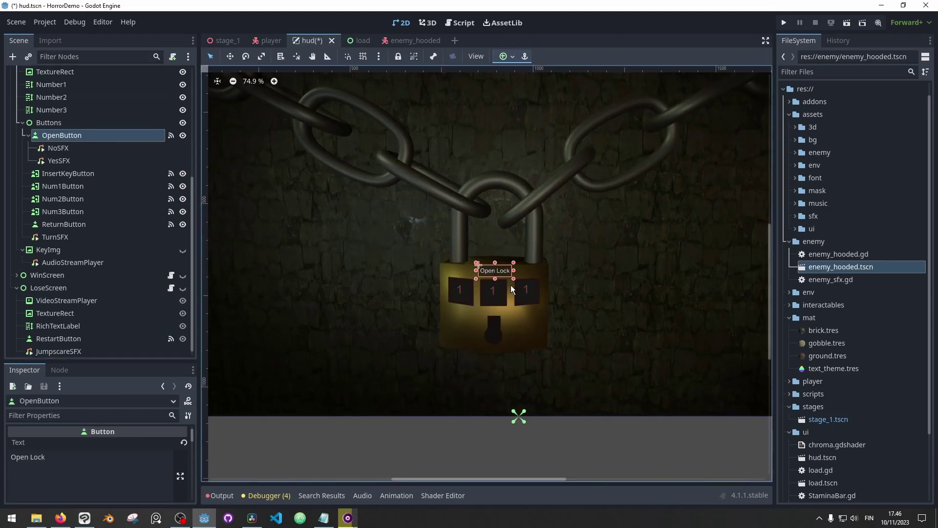
left_click(68, 174)
scroll(518, 334, "up", 1)
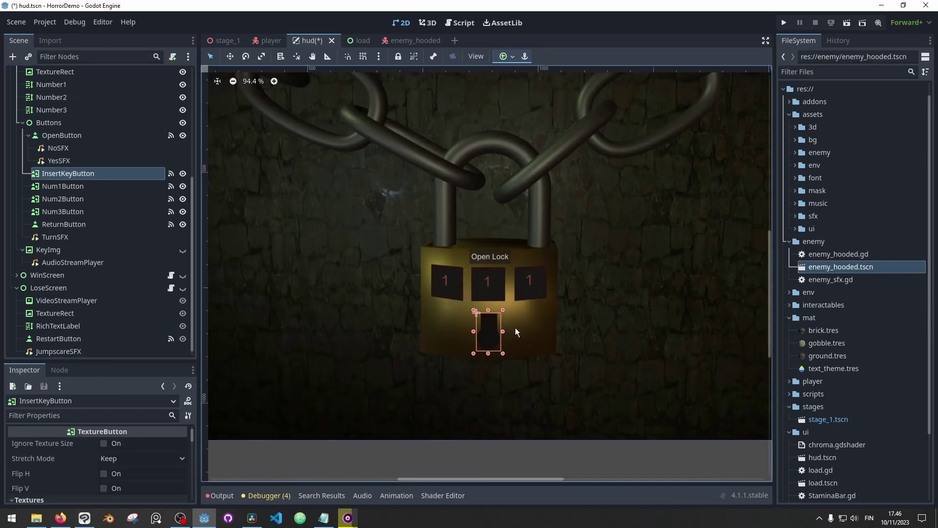
scroll(515, 328, "up", 2)
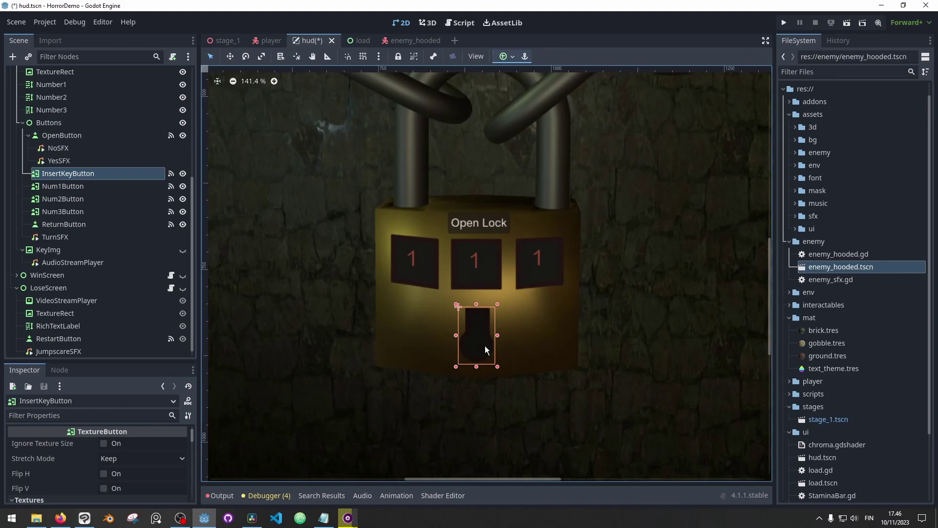
Step: Show the KeyImg texture in the lock's keyhole and play the key.mp3 sound from its AudioStreamPlayer
left_click(183, 250)
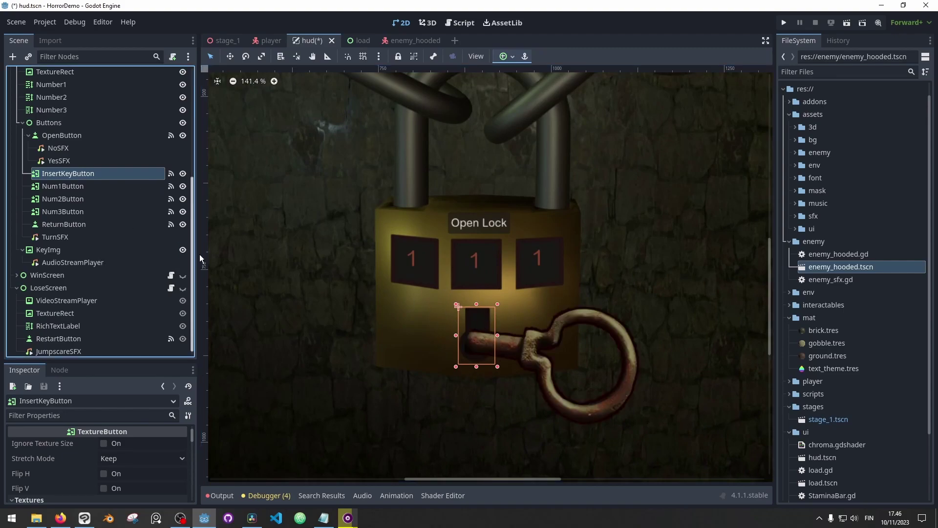
left_click(47, 250)
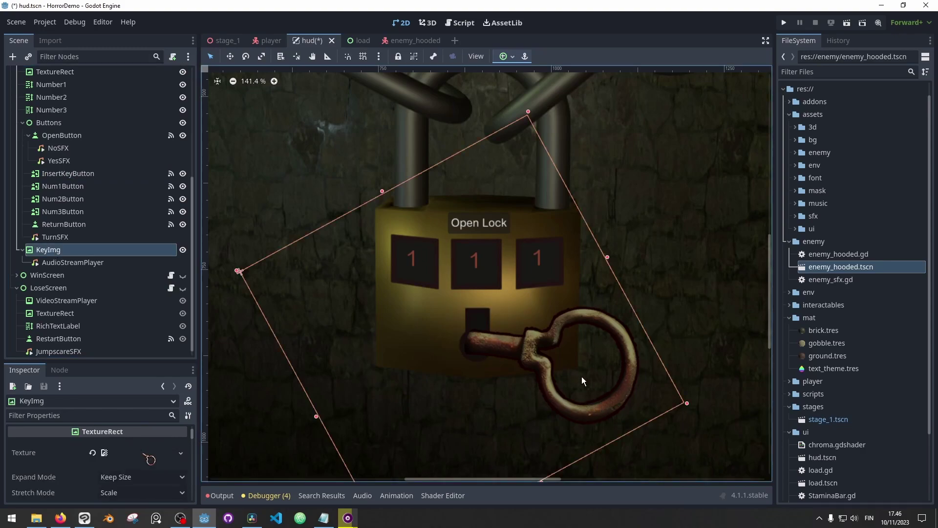
left_click(89, 263)
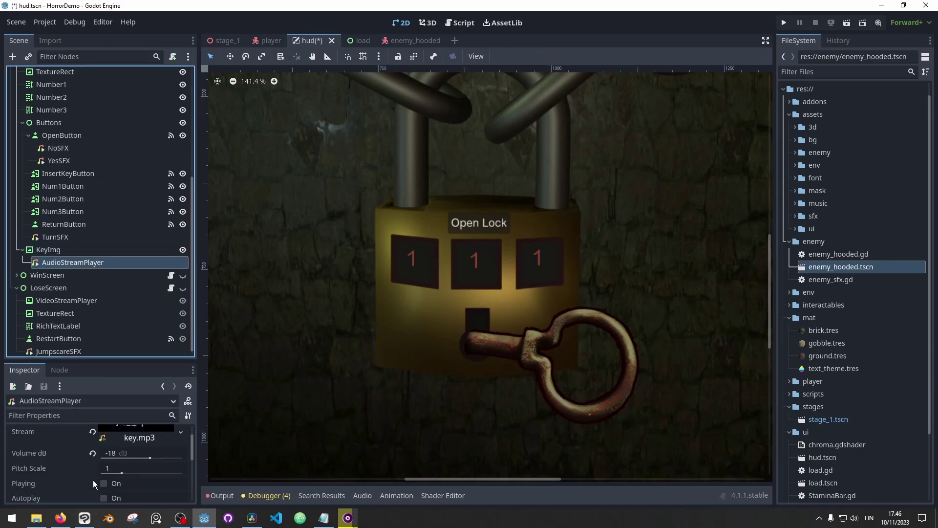
left_click(102, 485)
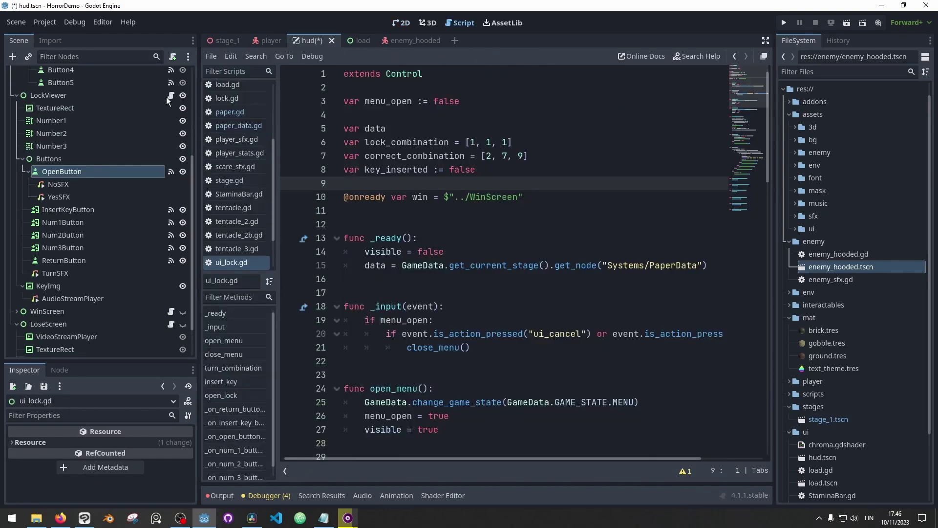
Step: Select LockViewer and highlight the lock_combination, correct_combination and key_inserted variables in ui_lock.gd
left_click(160, 95)
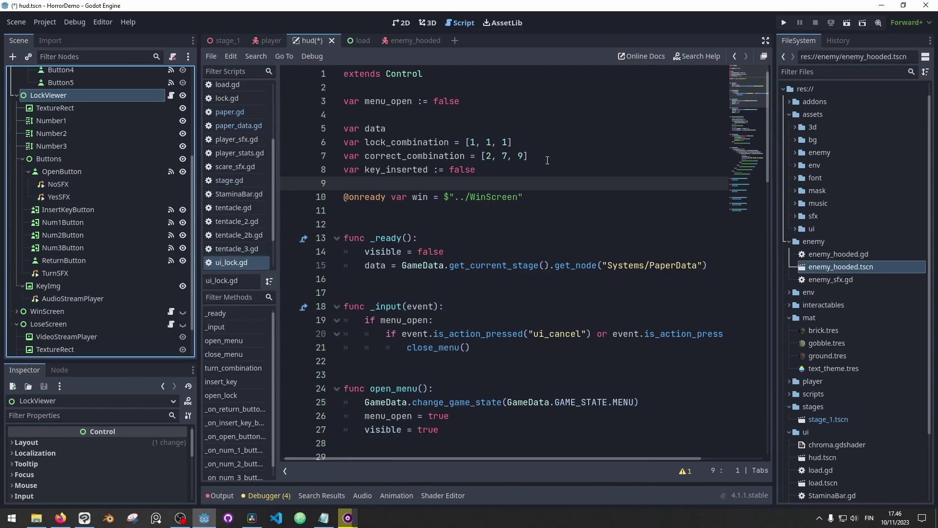
left_click_drag(546, 159, 366, 145)
left_click(364, 141)
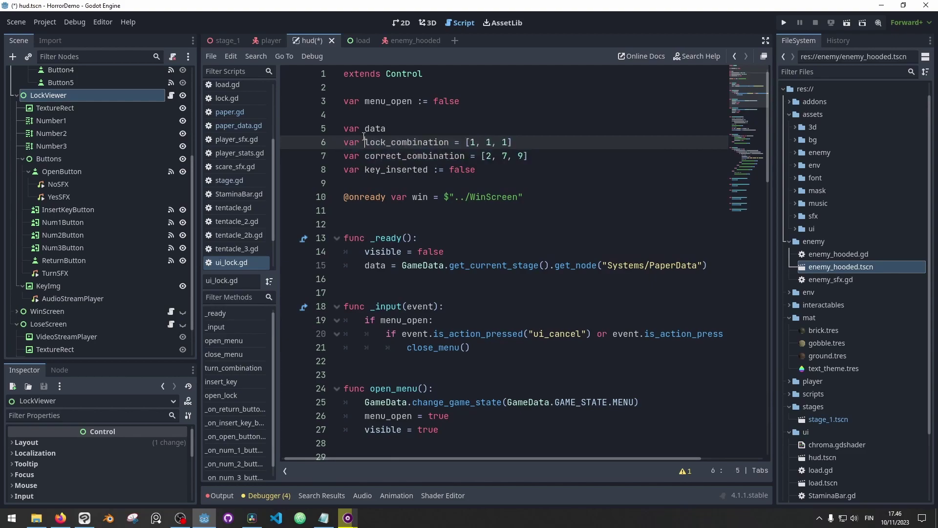
left_click(426, 135)
left_click_drag(425, 135, 365, 142)
left_click_drag(477, 169, 357, 170)
scroll(455, 205, "down", 3)
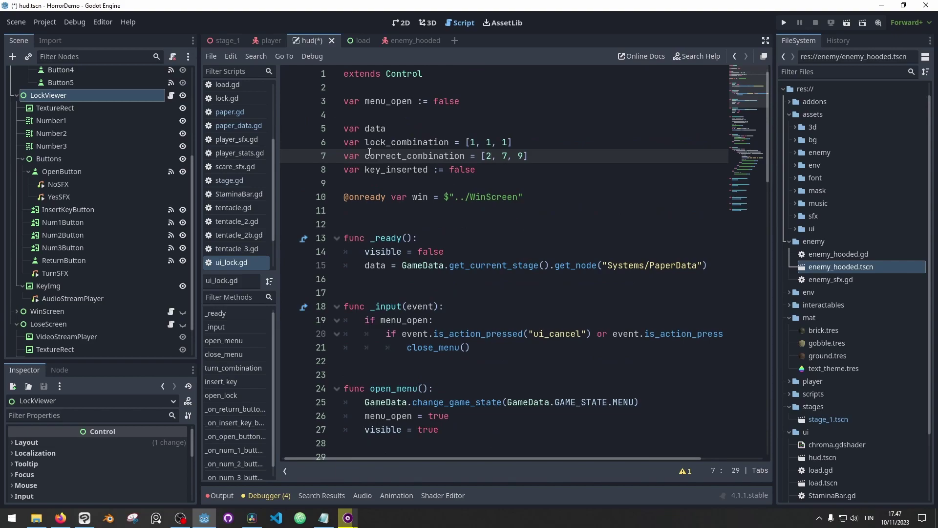
left_click(367, 141)
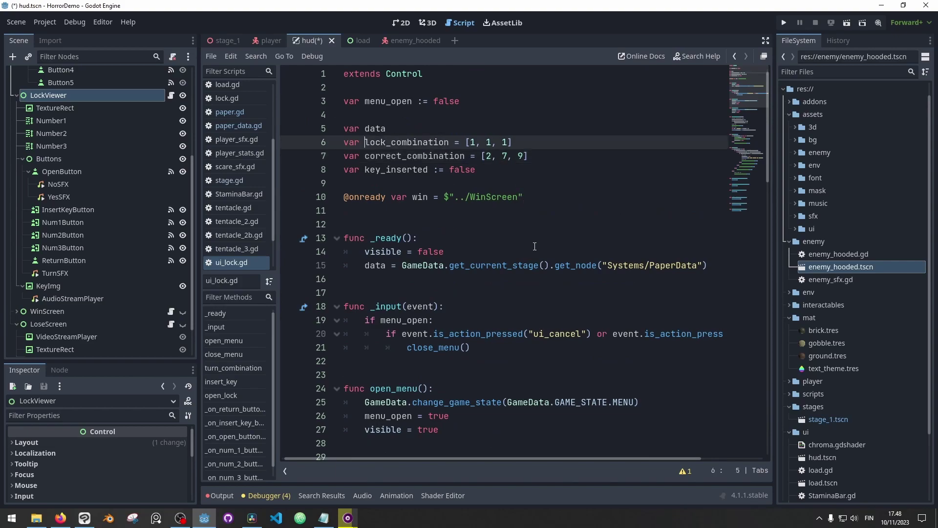
Step: Highlight the menu-handling code from _ready through close_menu in ui_lock.gd
scroll(493, 207, "down", 1)
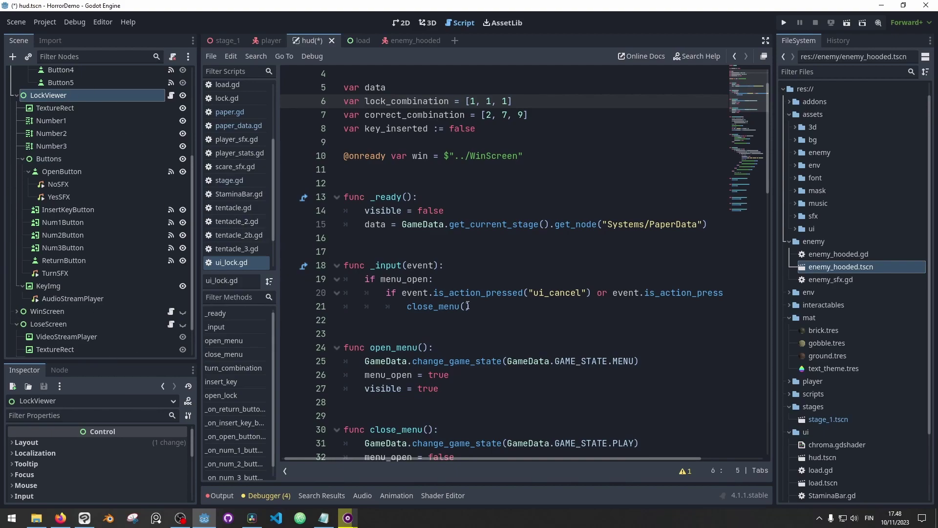
scroll(447, 156, "down", 3)
left_click_drag(444, 347, 315, 93)
Step: Highlight the index parameter of turn_combination and examine how it changes and resets values in the lock_combination array
scroll(434, 208, "down", 5)
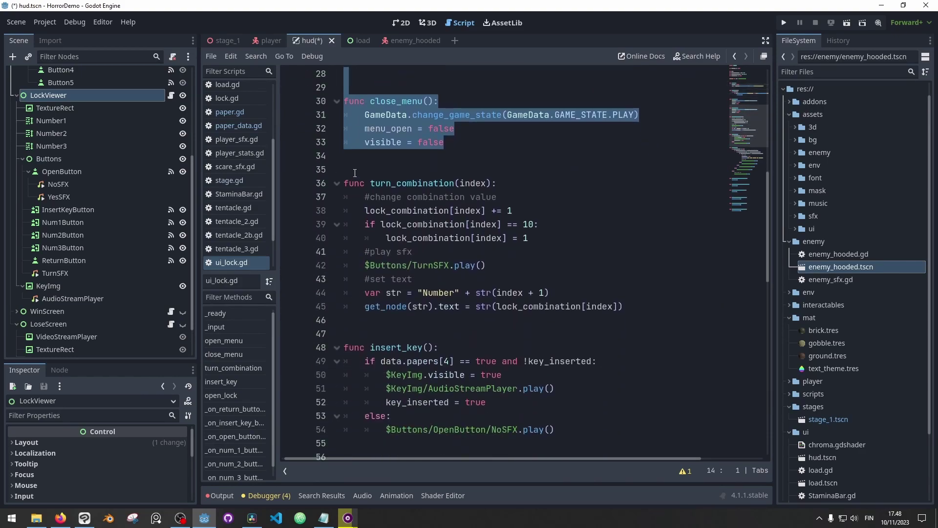
left_click(337, 184)
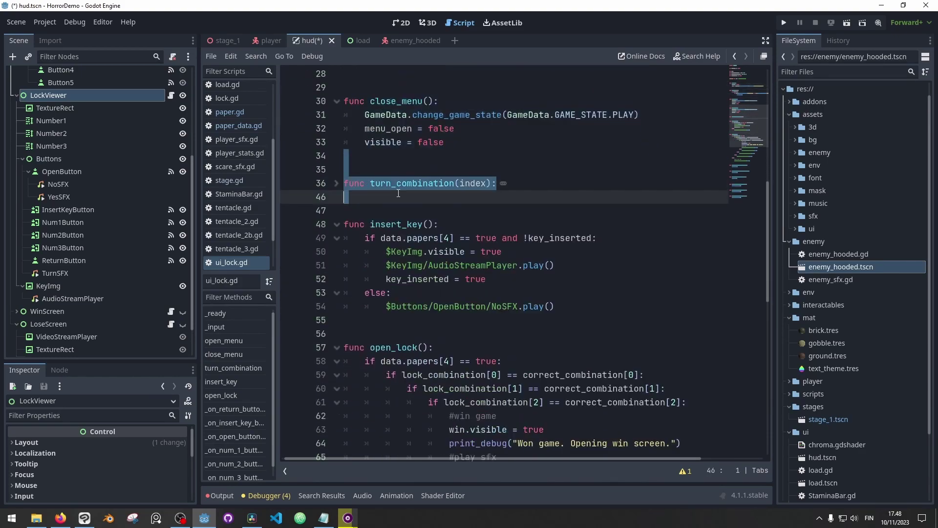
left_click(336, 183)
left_click(429, 224)
double_click(473, 183)
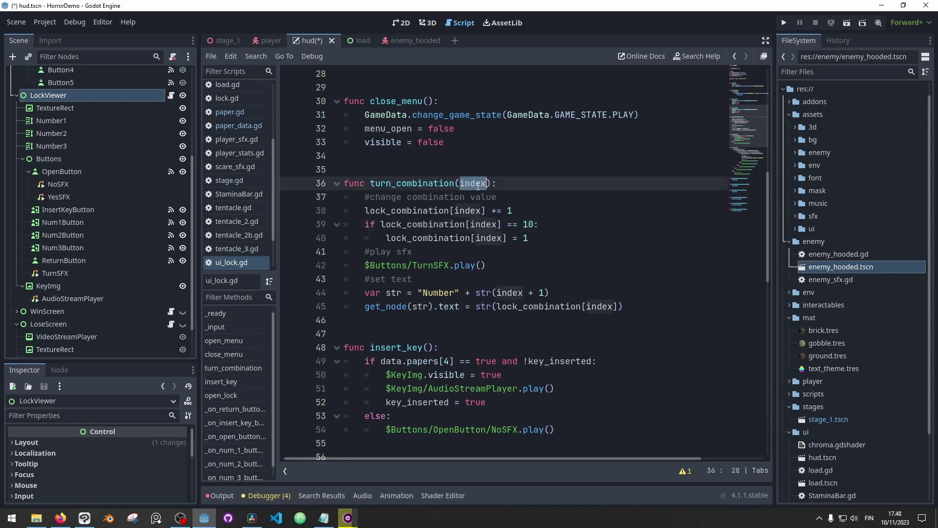
scroll(520, 247, "up", 9)
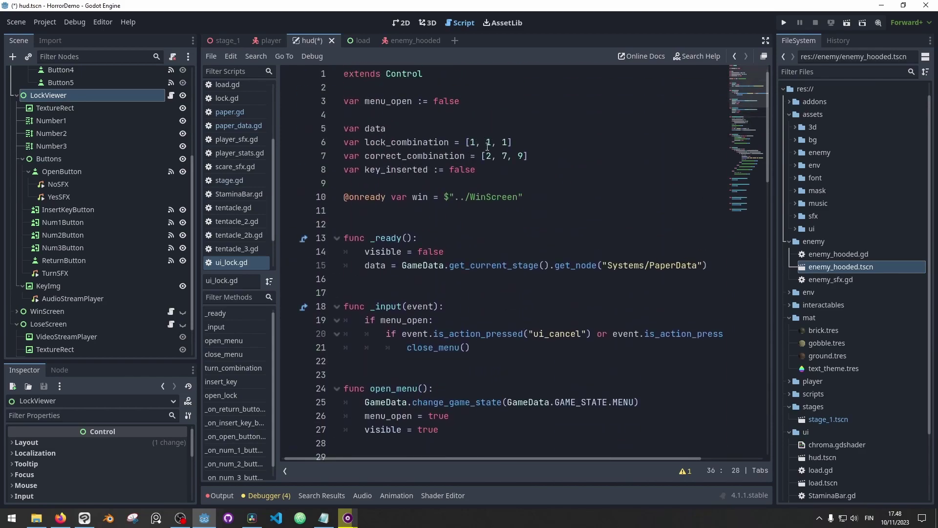
scroll(478, 145, "down", 10)
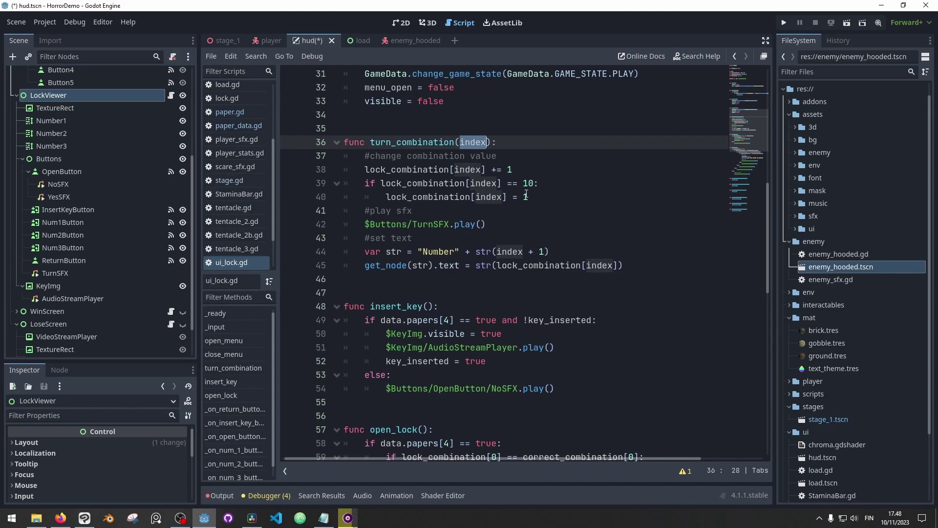
left_click(525, 196)
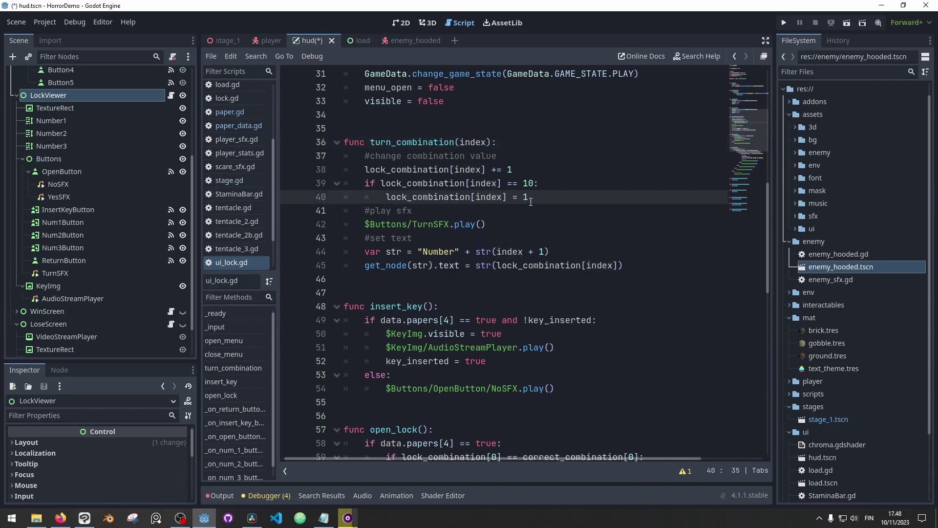
Step: Highlight the TurnSFX play call and the var str line that builds the number label's name in turn_combination
left_click_drag(486, 223, 357, 222)
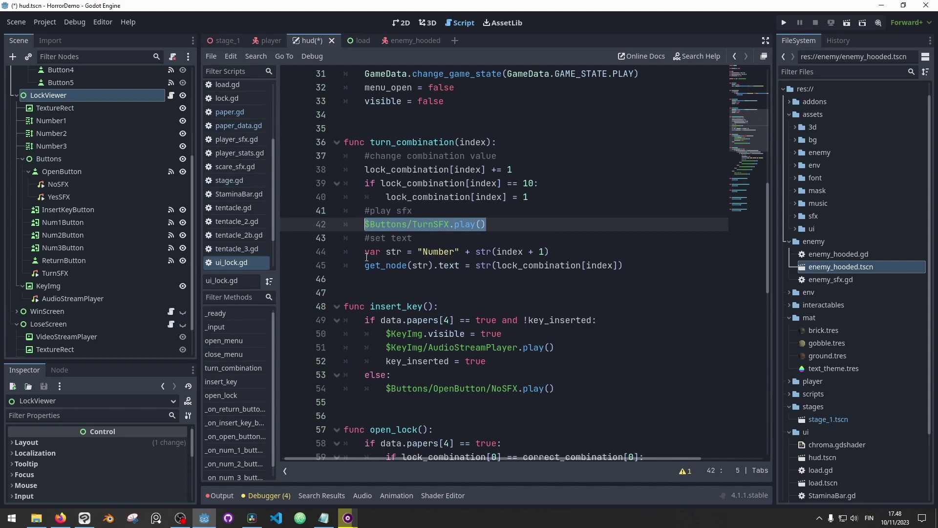
left_click_drag(365, 254, 568, 254)
left_click(570, 255)
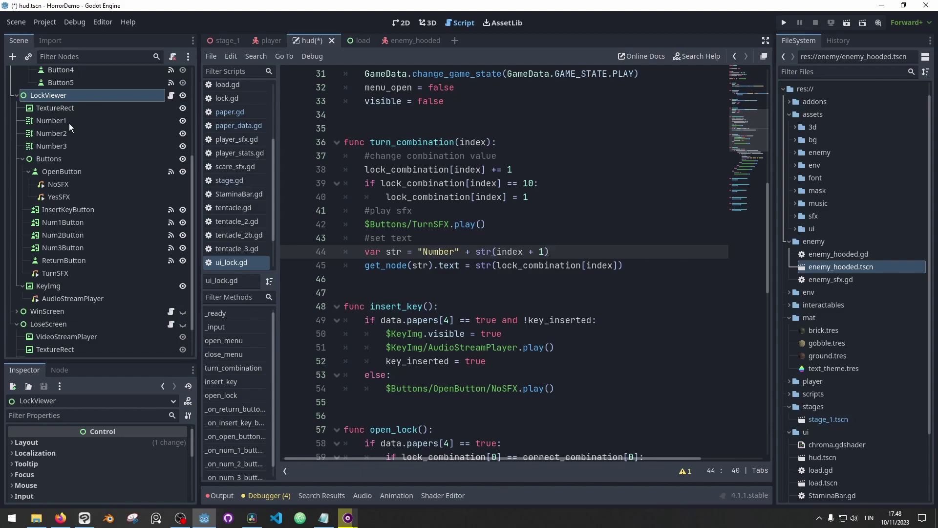
Step: Examine the insert_key function and highlight its data.papers[4] condition
scroll(516, 292, "down", 3)
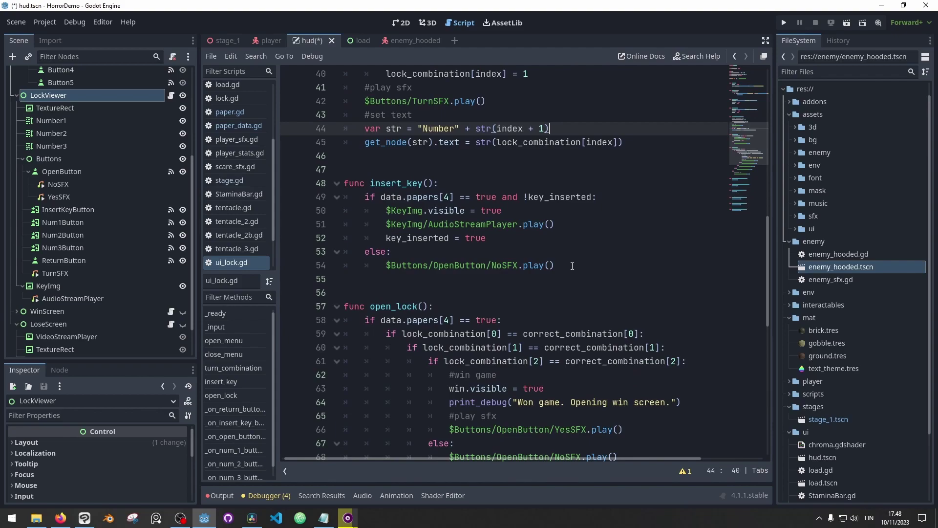
left_click_drag(568, 266, 460, 198)
left_click(432, 181)
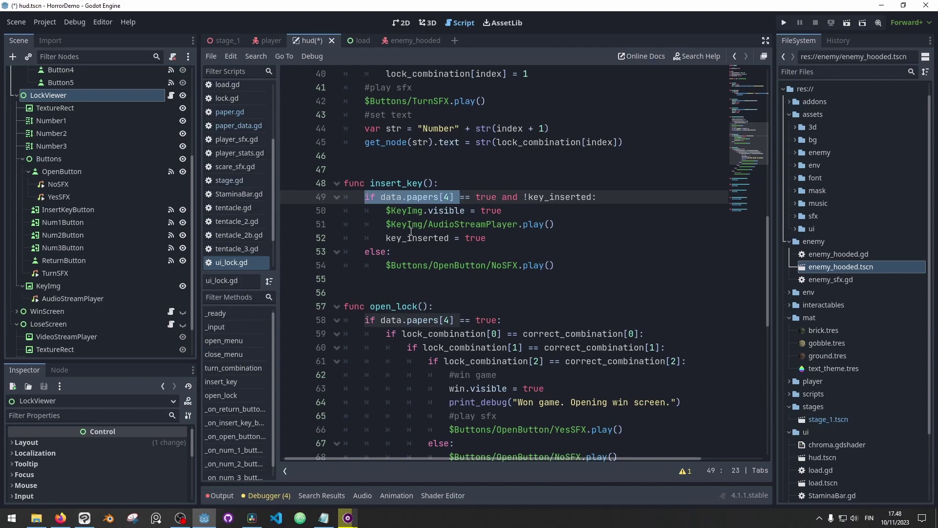
Step: Highlight the lock_combination comparisons and the win.visible = true line in the open_lock function
scroll(411, 231, "down", 2)
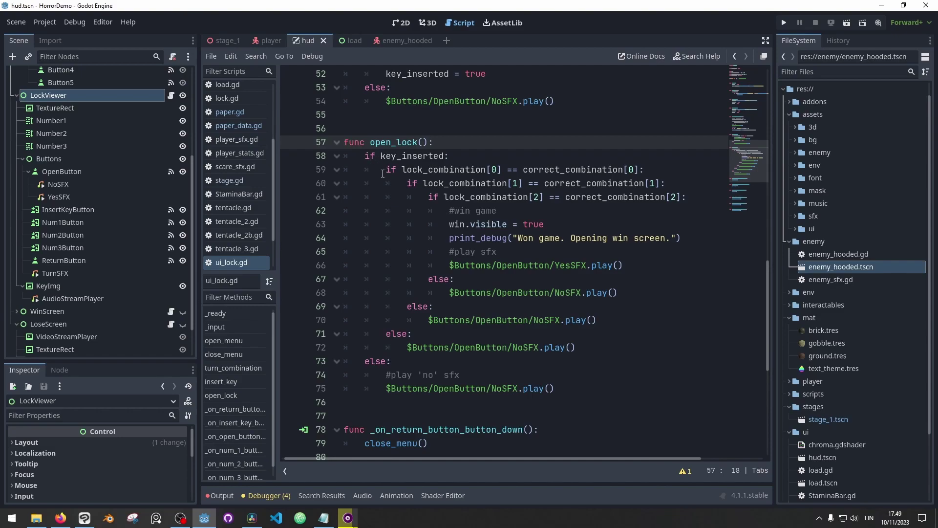
left_click_drag(386, 169, 508, 196)
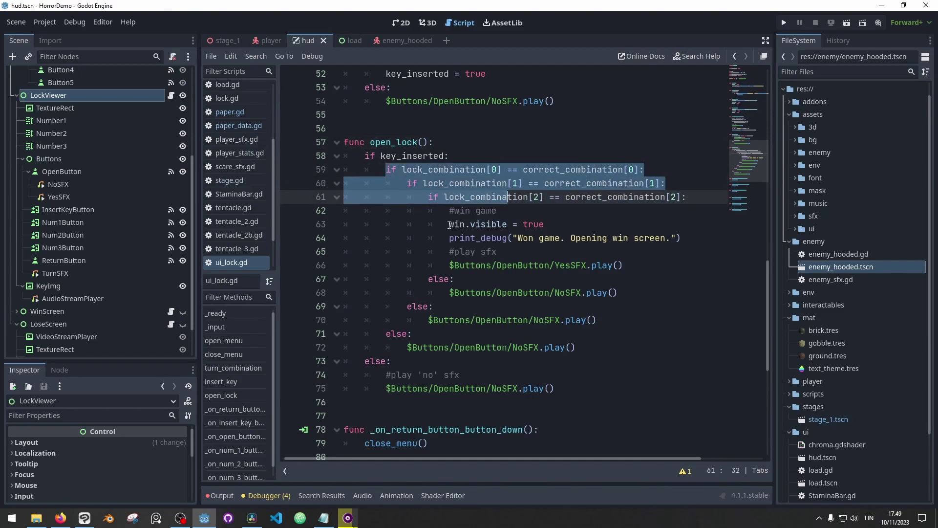
left_click_drag(449, 224, 545, 224)
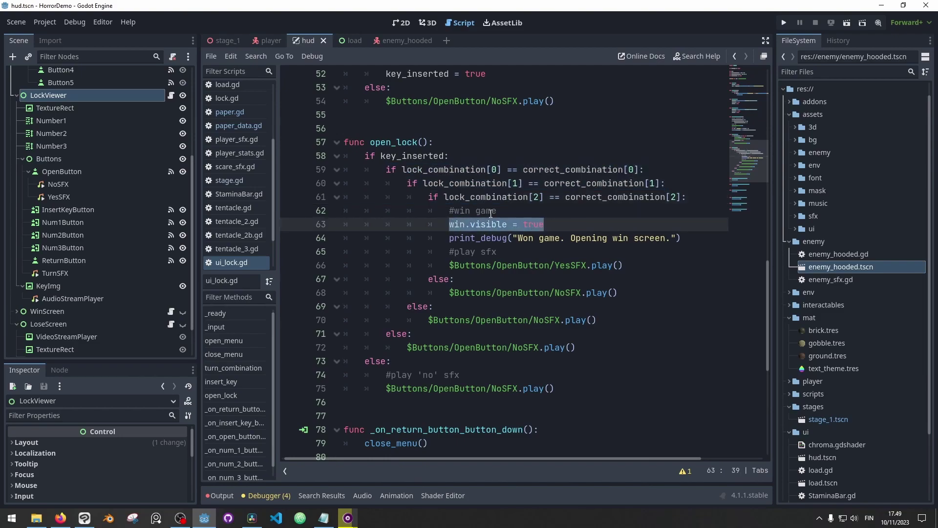
Step: Make the HUD's WinScreen node visible and display it in the 2D view
left_click(16, 94)
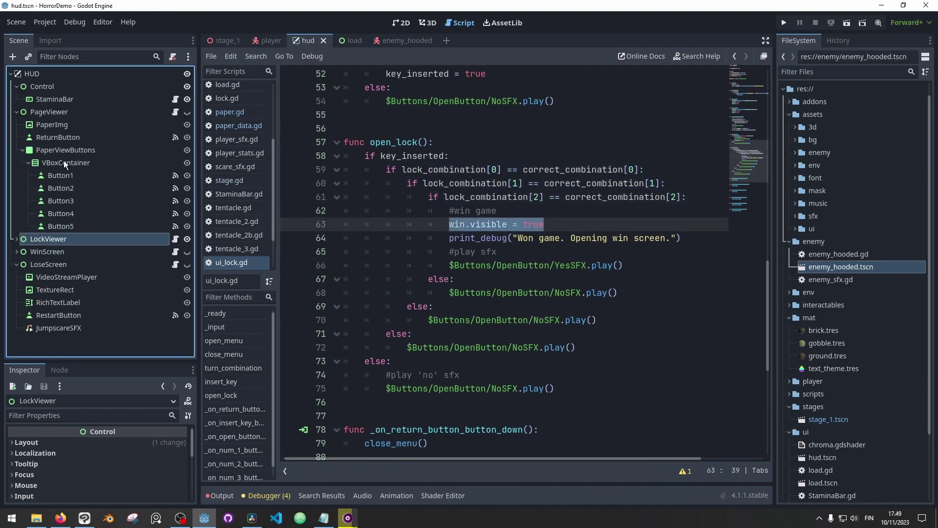
left_click(187, 252)
left_click(401, 23)
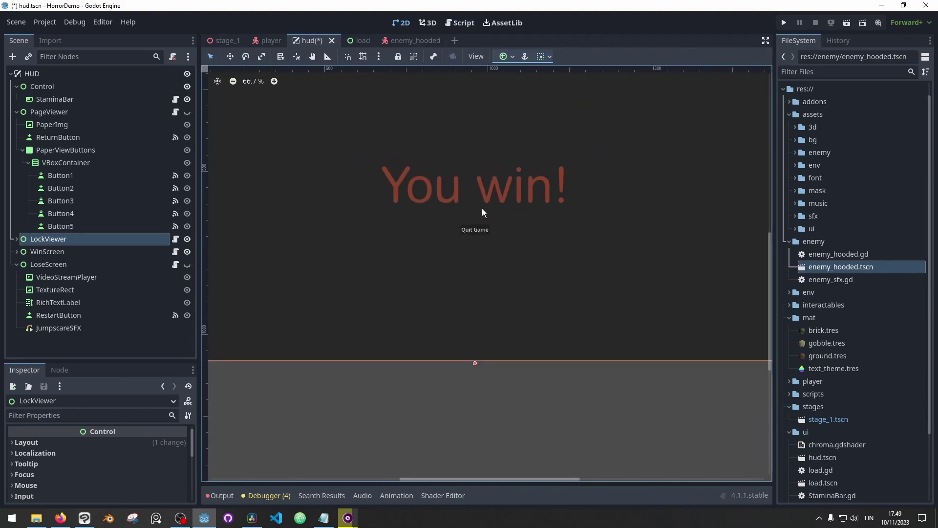
scroll(482, 211, "down", 1)
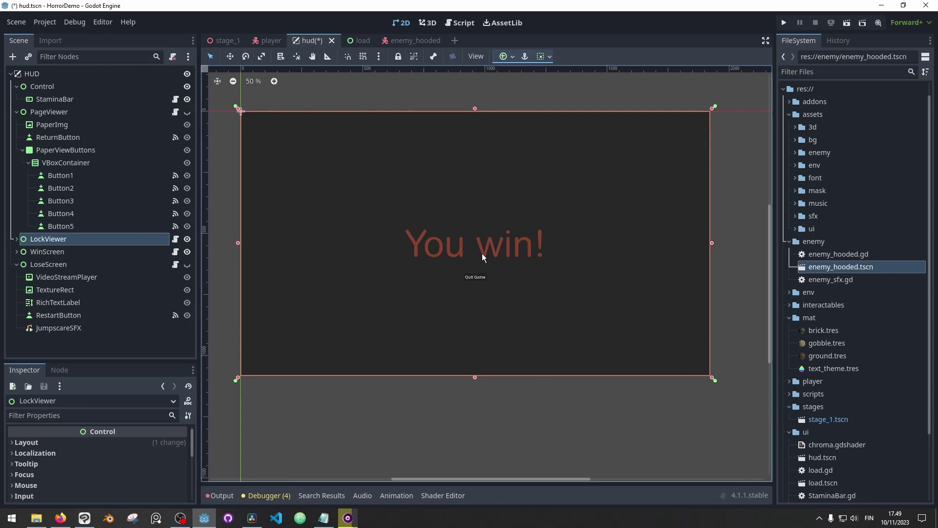
Step: Open the enemy_hooded scene, open the EnemyHooded script, and select the NavigationAgent3D node
left_click(418, 37)
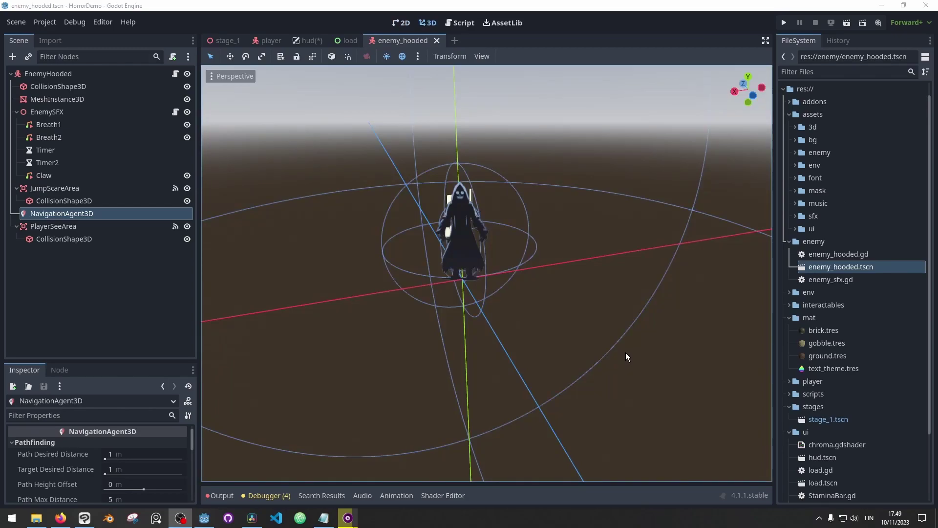
left_click(176, 73)
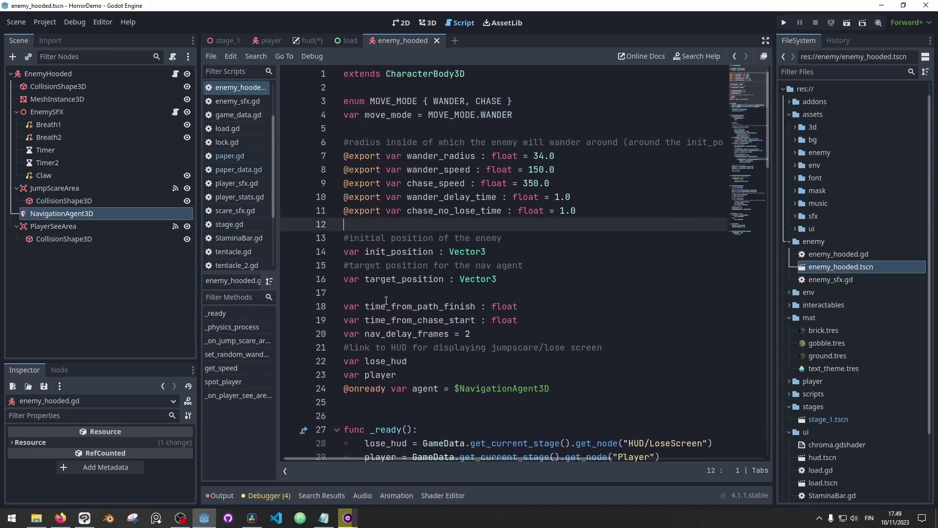
left_click(60, 213)
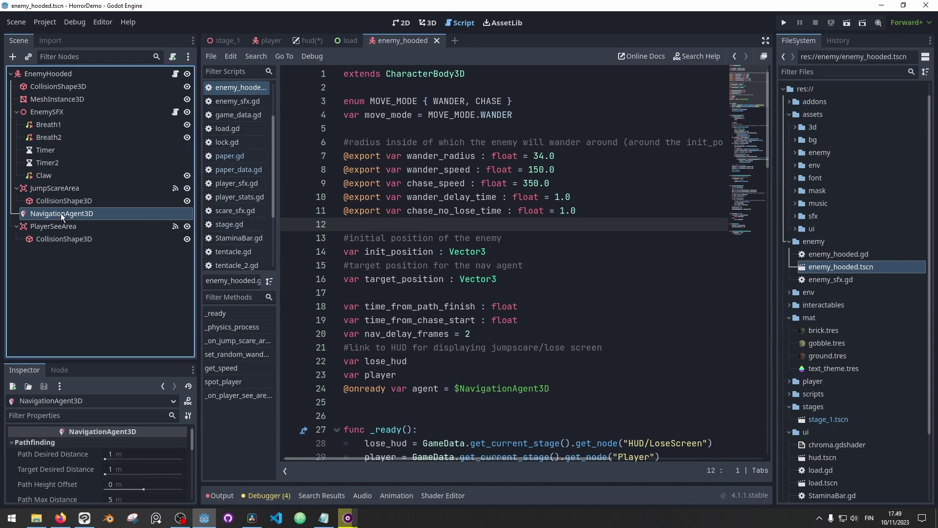
Step: Highlight the set_random_wander_pos function header and the agent.target_position assignment at its end
scroll(510, 245, "down", 3)
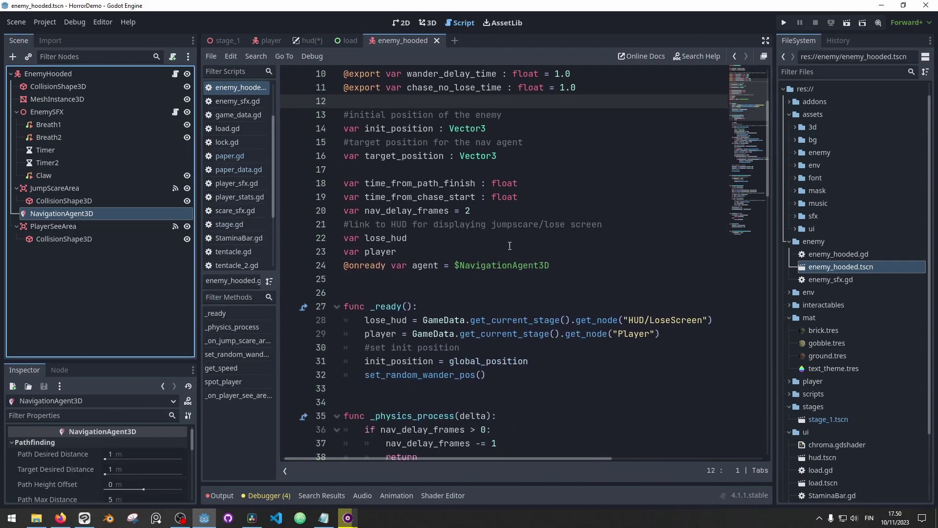
scroll(438, 226, "down", 11)
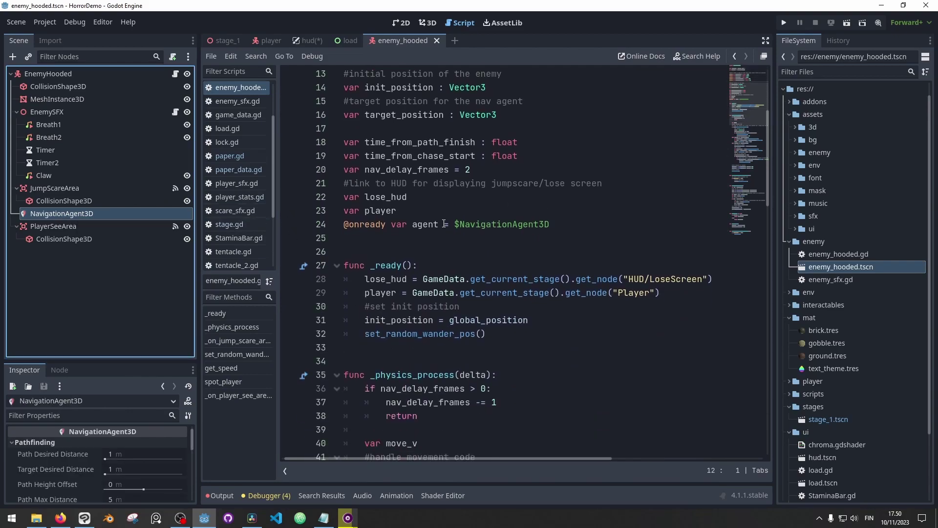
scroll(483, 258, "down", 12)
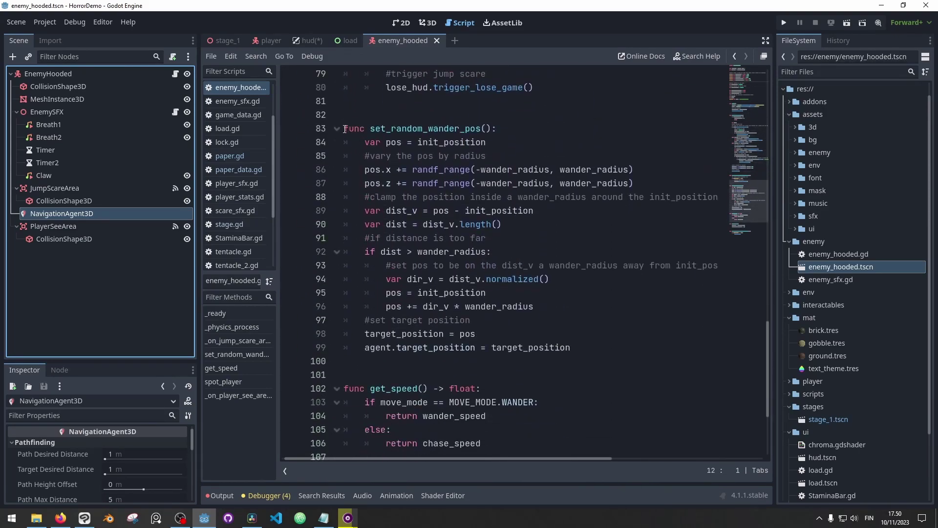
left_click_drag(345, 130, 522, 133)
left_click(530, 134)
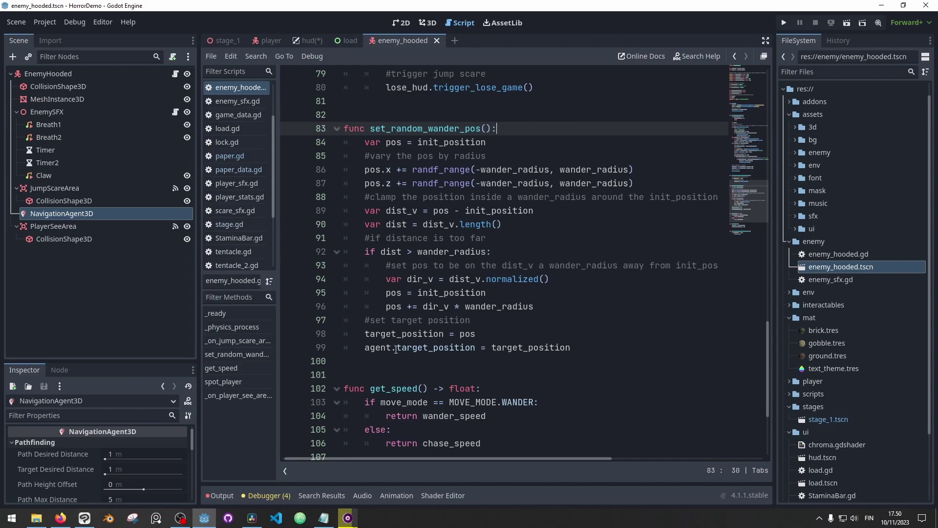
left_click_drag(364, 348, 482, 355)
Step: Highlight the agent.get_next_path_position() call in the WANDER branch of _physics_process
scroll(600, 347, "up", 10)
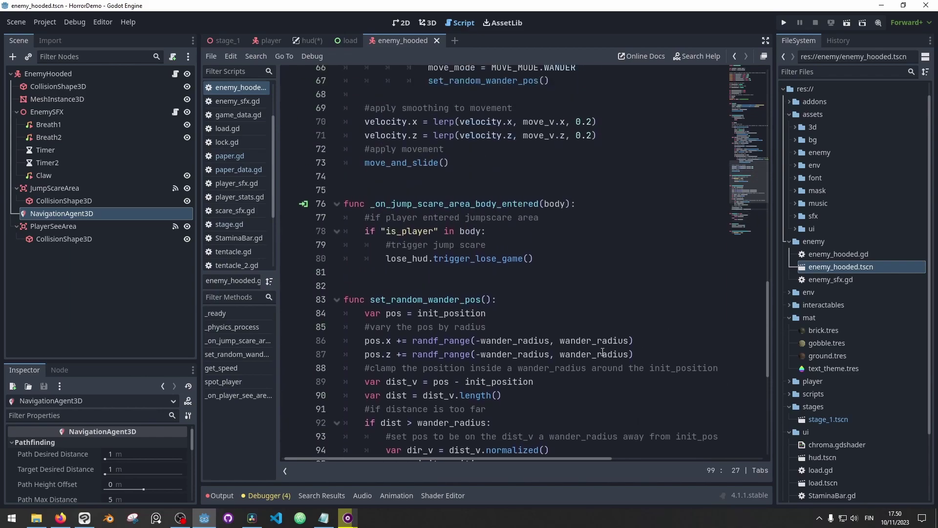
scroll(597, 346, "down", 2)
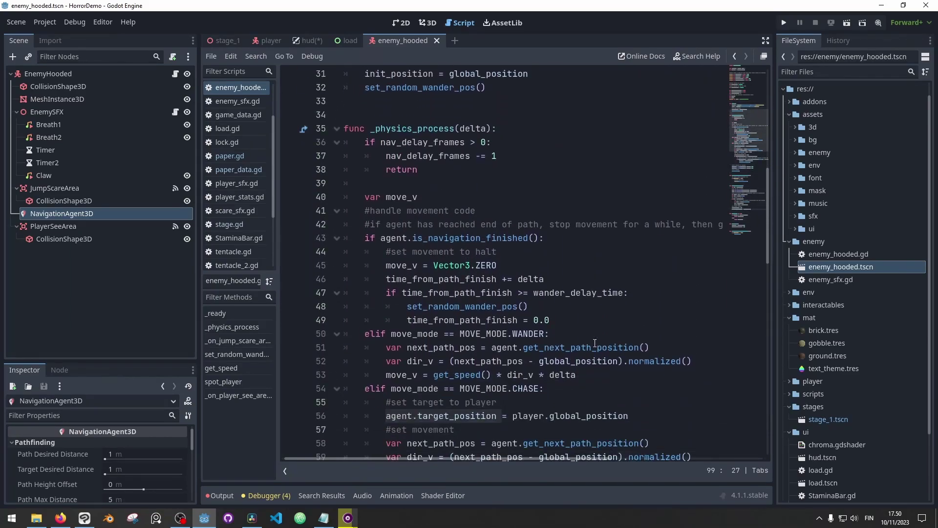
scroll(496, 226, "down", 1)
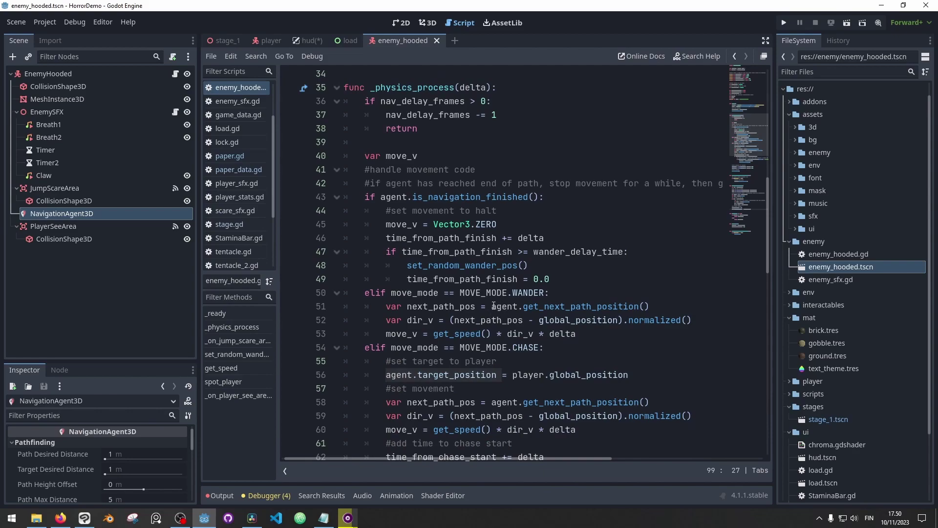
left_click_drag(492, 306, 652, 305)
left_click(664, 306)
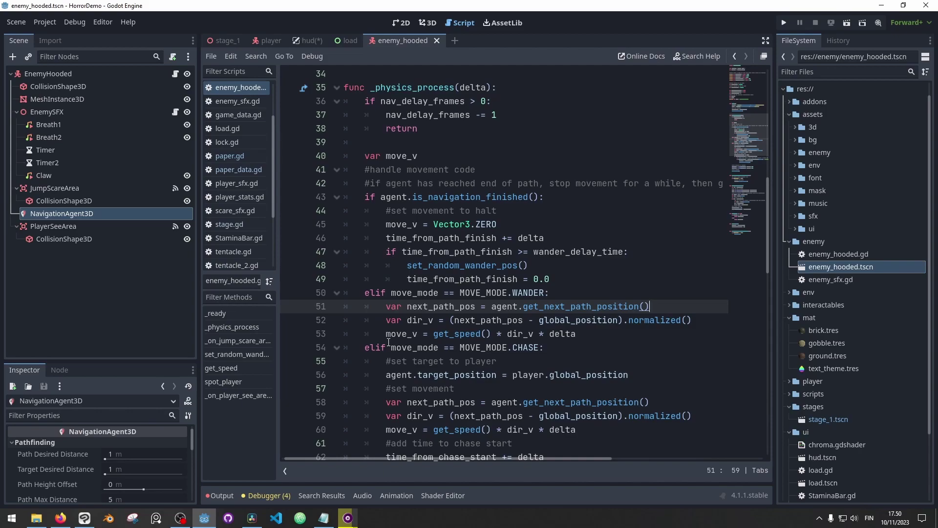
Step: Highlight the WANDER and CHASE values of the MOVE_MODE enum at the start of the enemy script
scroll(425, 293, "up", 10)
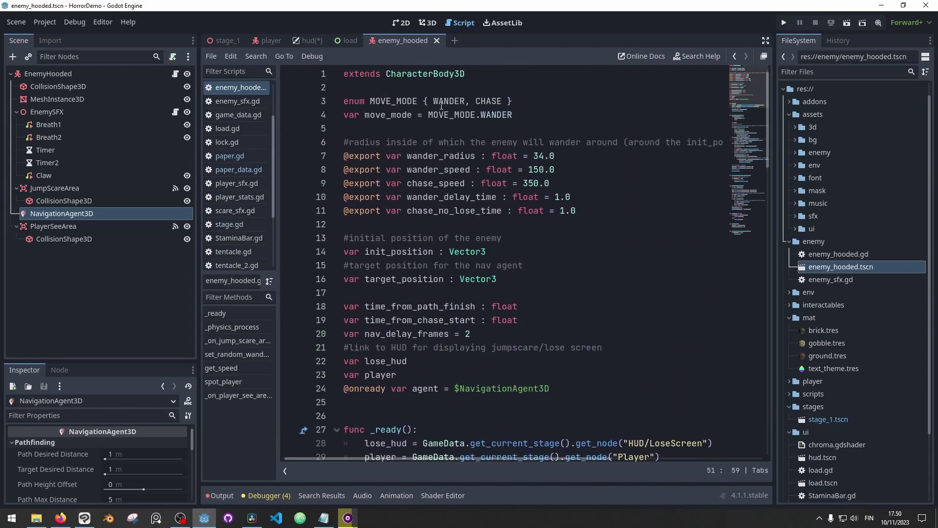
double_click(440, 101)
triple_click(486, 100)
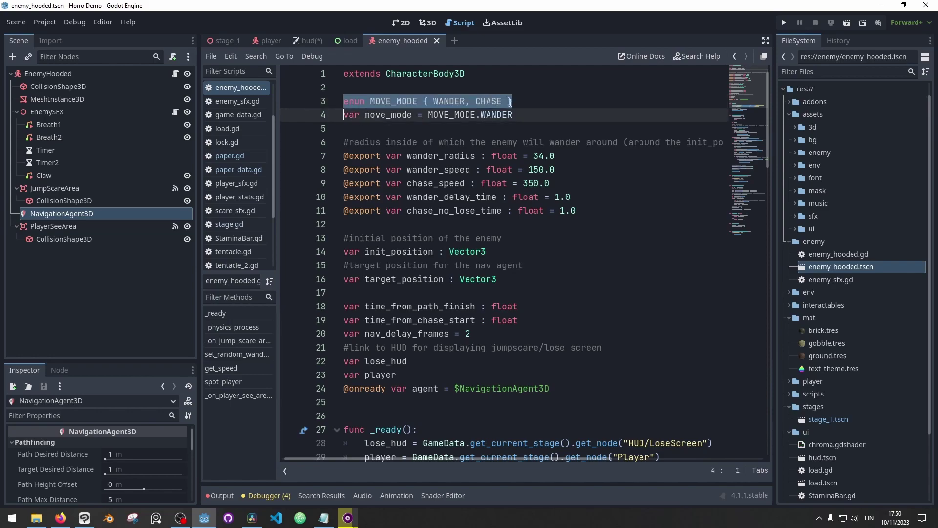
left_click(513, 115)
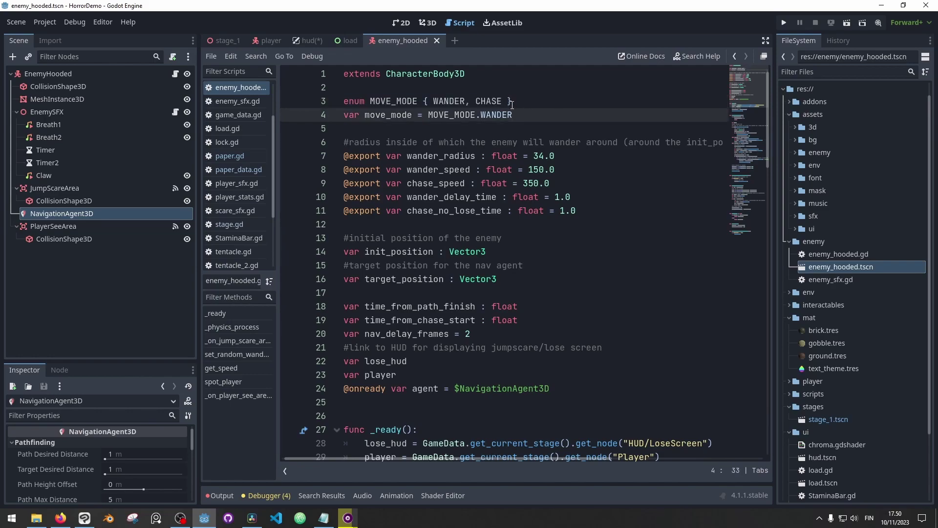
double_click(486, 100)
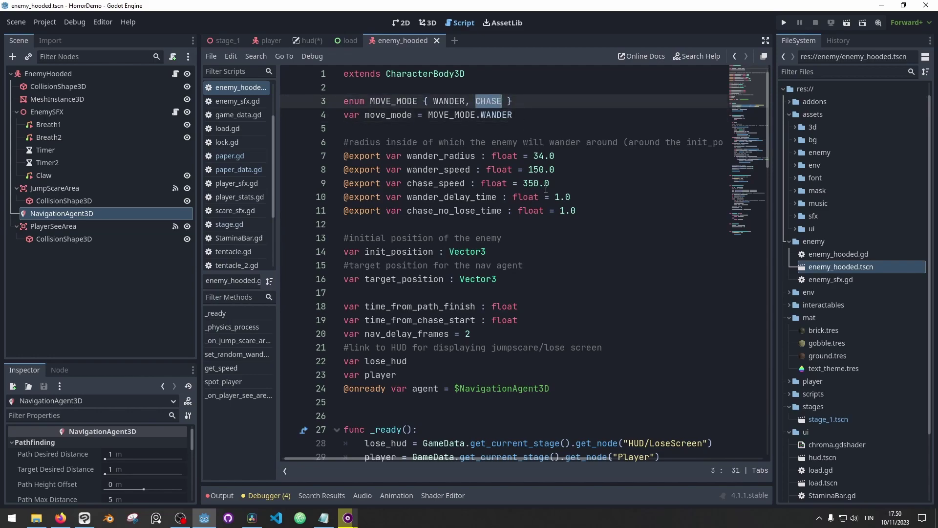
Step: Select the enemy's PlayerSeeArea and examine its spherical detection range in the 3D view
left_click(428, 22)
scroll(503, 222, "down", 5)
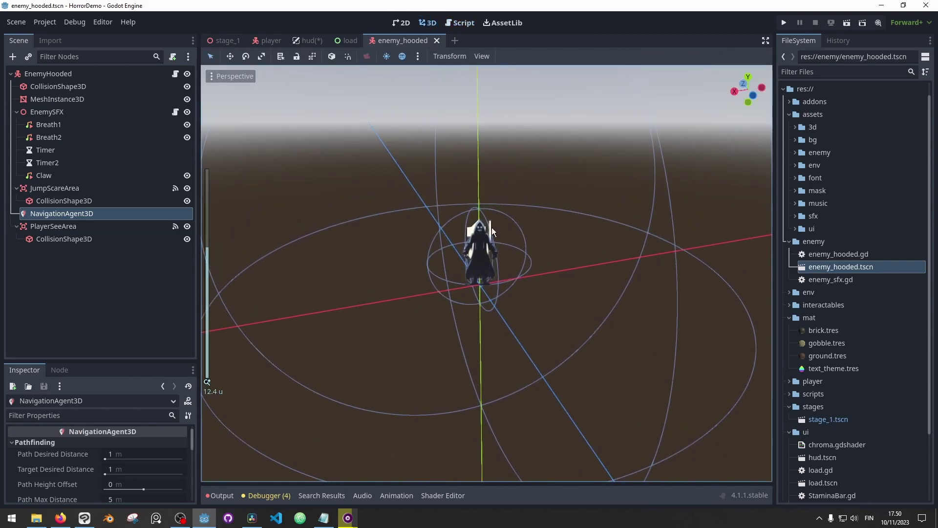
left_click(108, 230)
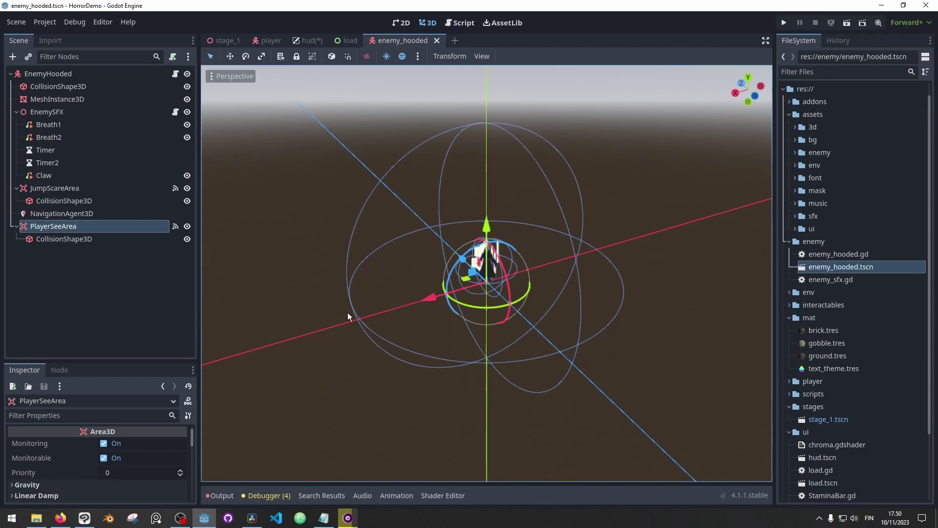
middle_click_drag(364, 303, 431, 282)
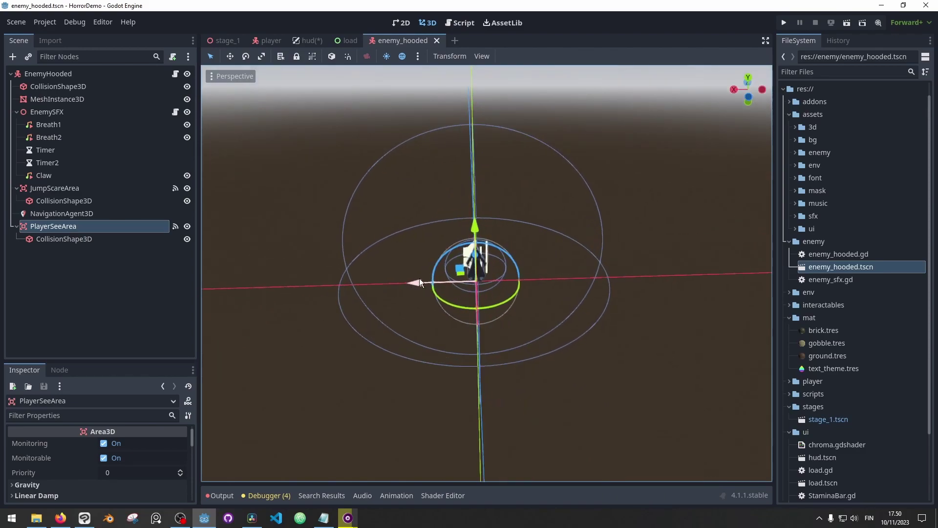
Step: Select the enemy's JumpScareArea and examine its range around the hooded model
left_click(125, 188)
scroll(483, 254, "up", 3)
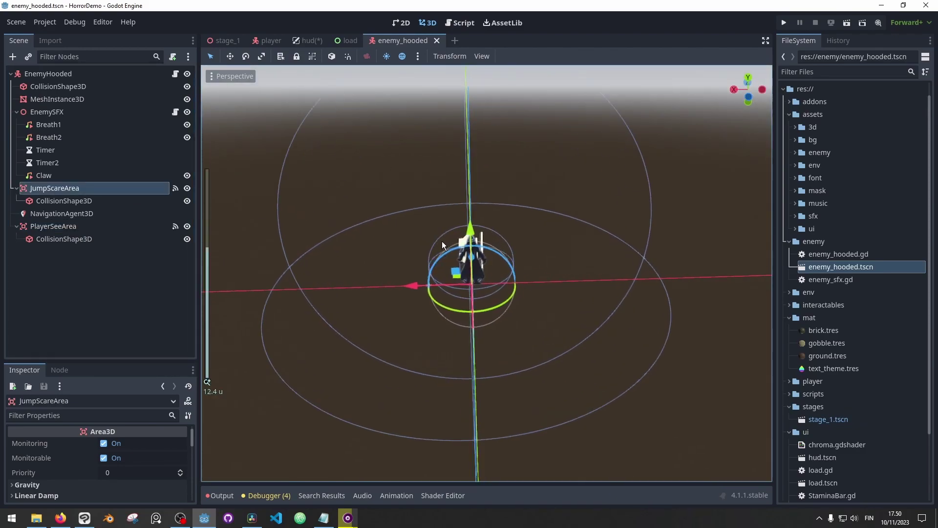
middle_click_drag(484, 255, 524, 186)
scroll(526, 209, "up", 10)
scroll(532, 191, "down", 5)
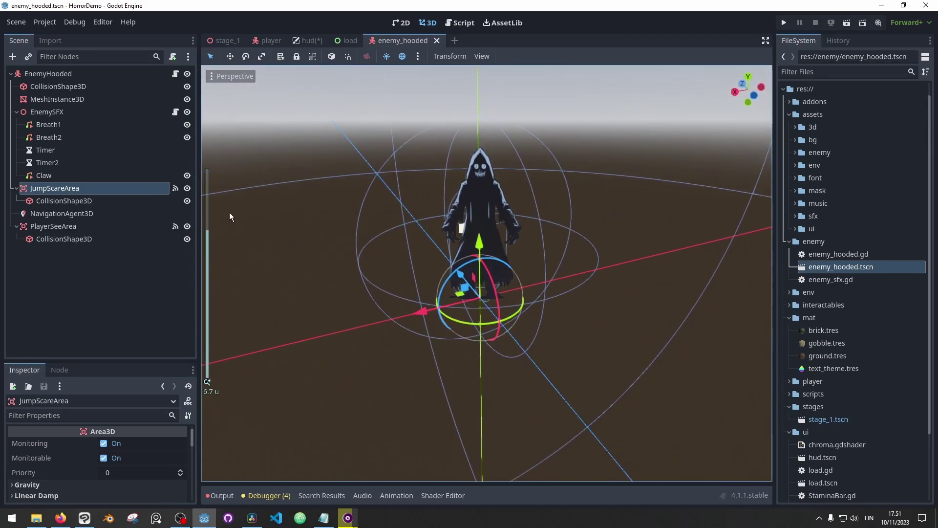
middle_click_drag(453, 237, 489, 247)
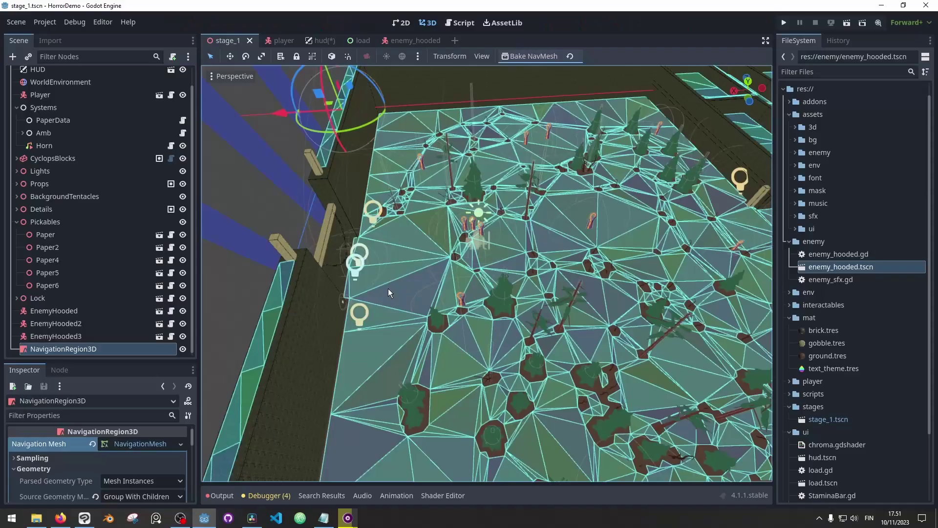
Step: Examine the baked navigation mesh across the stage_1 terrain, around the trees, walls and small building
middle_click_drag(389, 288, 374, 399)
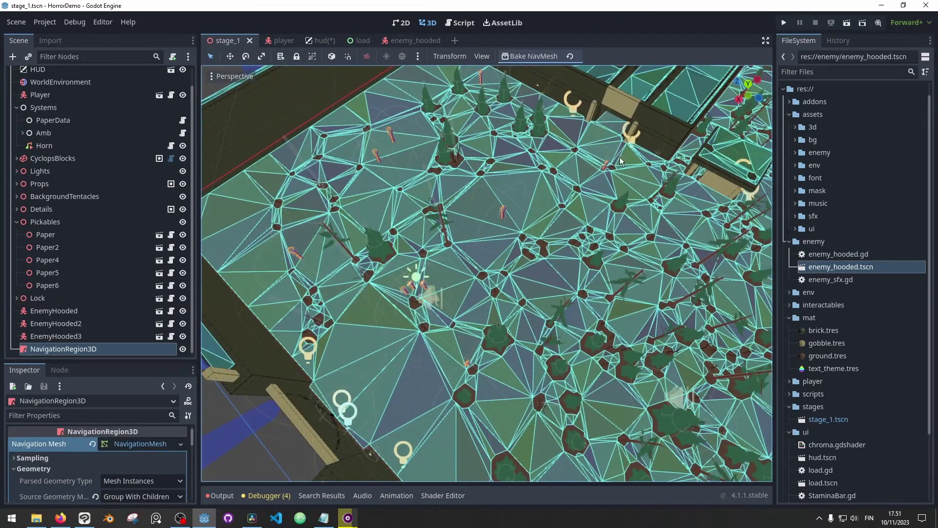
middle_click_drag(619, 157, 471, 256, "shift")
scroll(576, 253, "up", 1)
middle_click_drag(576, 252, 574, 250)
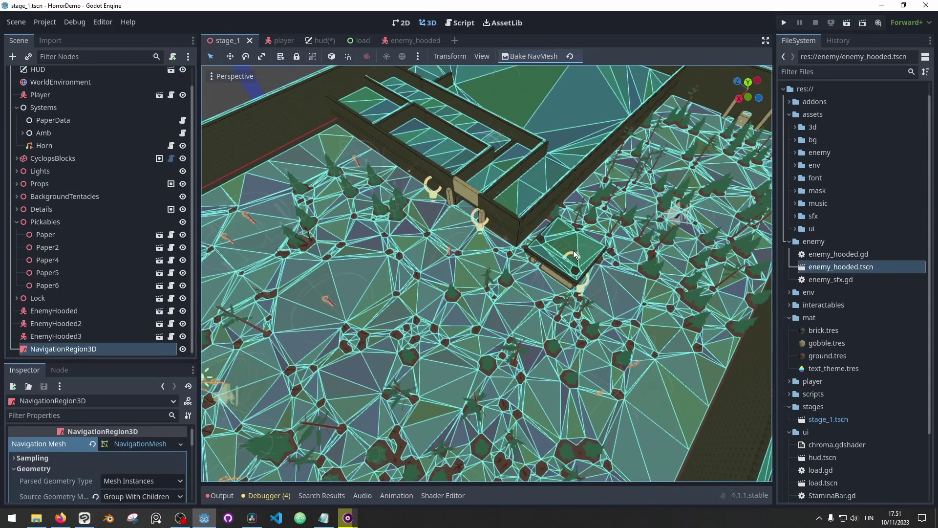
middle_click_drag(600, 297, 657, 266)
scroll(528, 312, "up", 5)
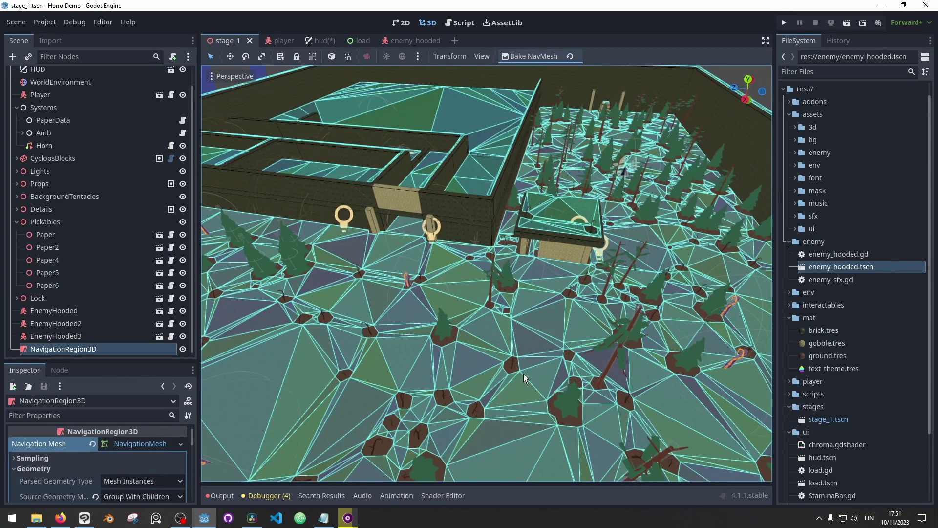
middle_click_drag(523, 374, 556, 367)
middle_click_drag(666, 357, 425, 327, "shift")
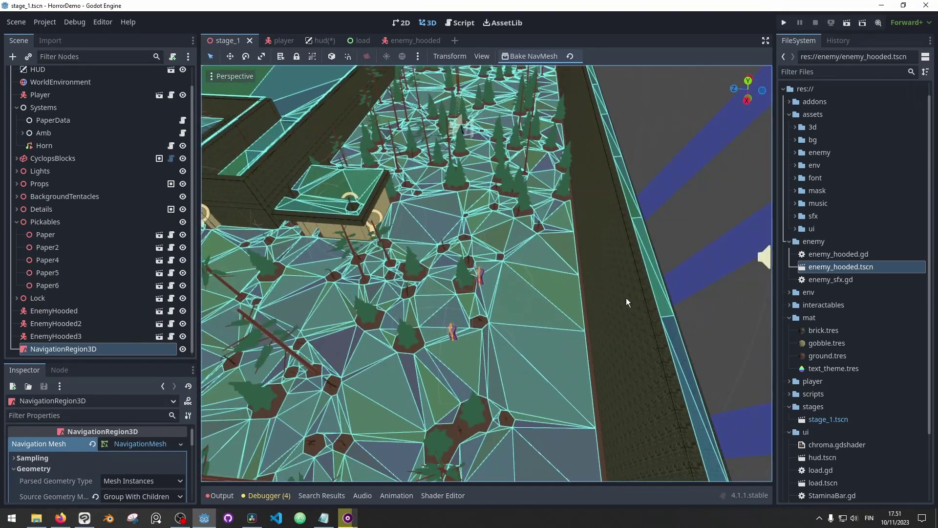
middle_click_drag(626, 298, 496, 284, "shift")
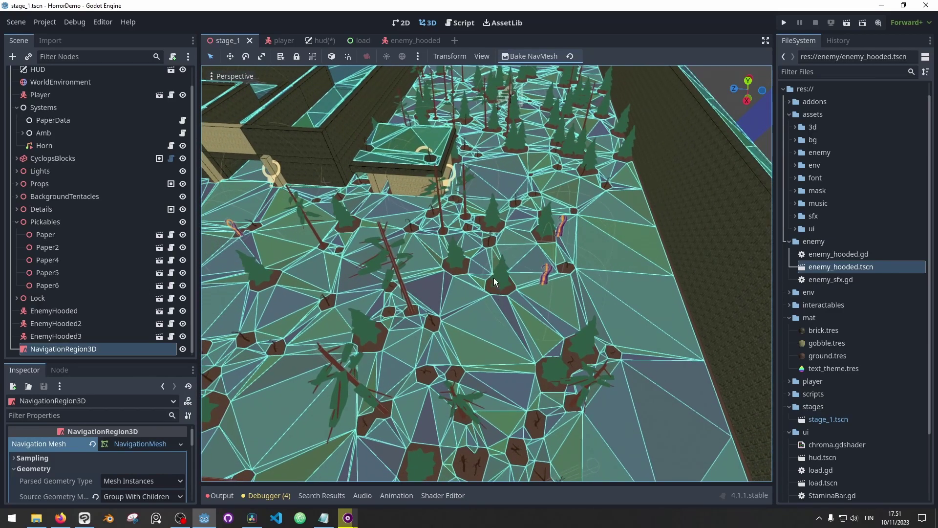
scroll(472, 277, "down", 6)
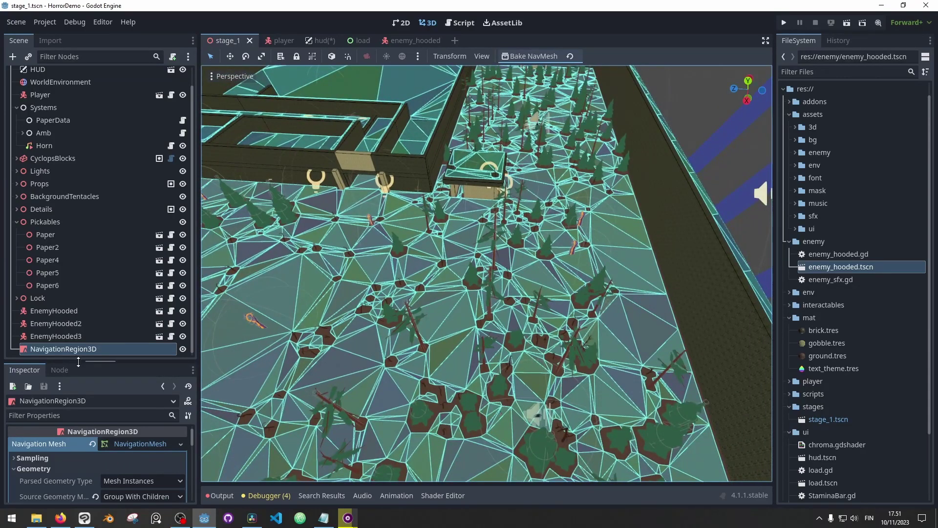
Step: Review the navigation mesh's geometry settings on NavigationRegion3D, including the Source Geometry Mode options and the source group name
left_click_drag(80, 363, 125, 183)
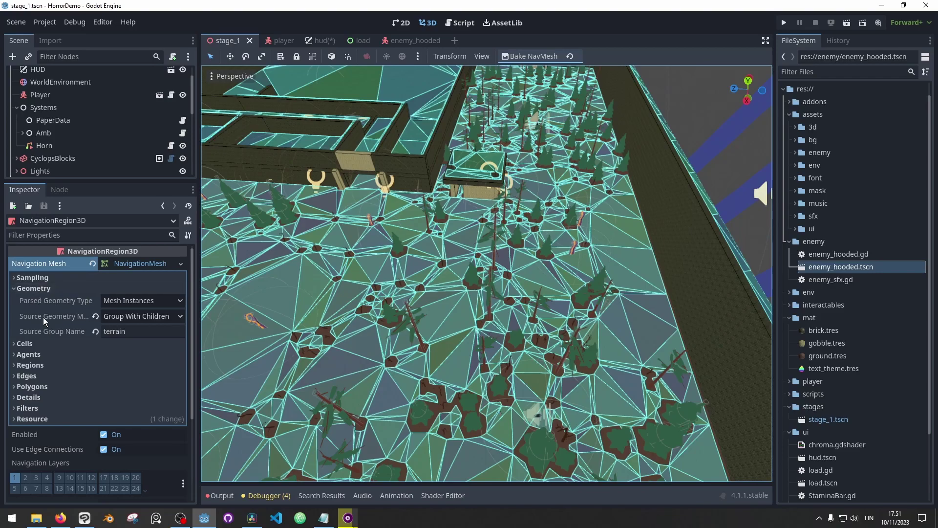
left_click(153, 317)
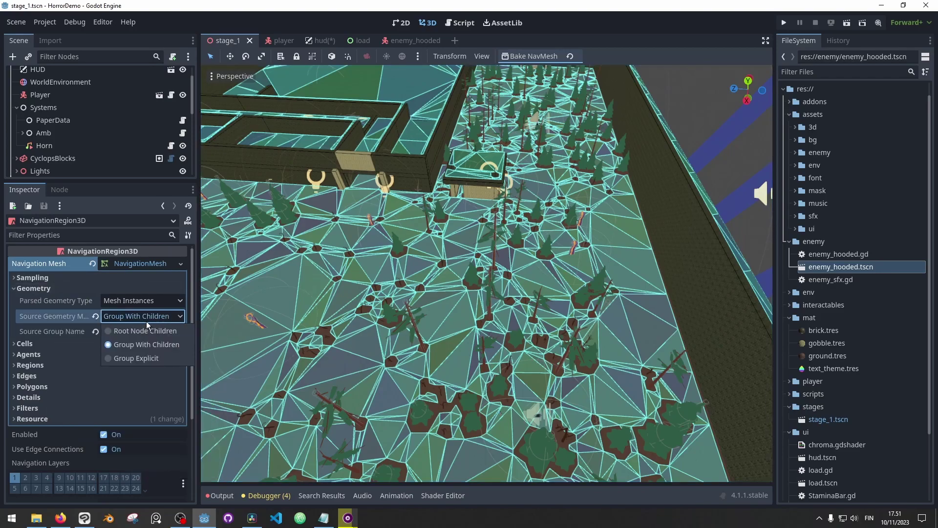
left_click(148, 318)
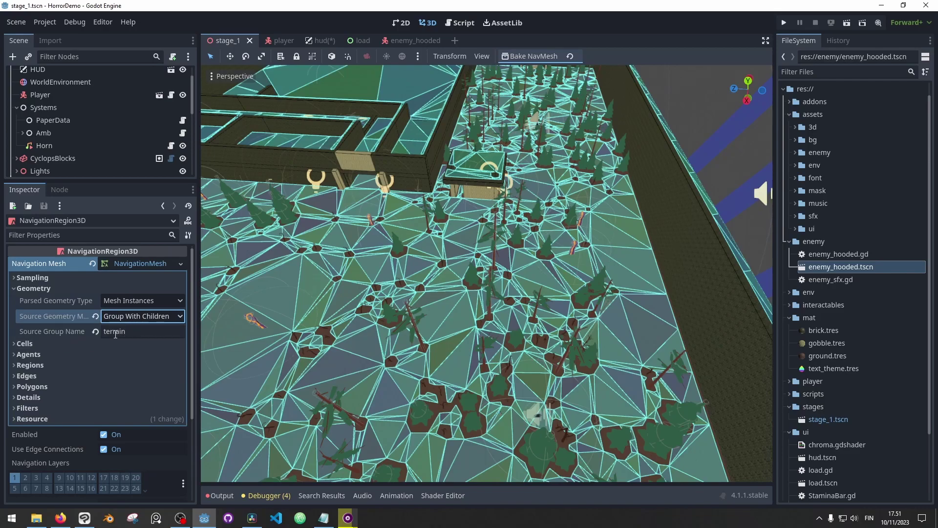
Step: Select the CyclopsBlocks node and check which groups it is assigned to
left_click_drag(92, 181, 93, 418)
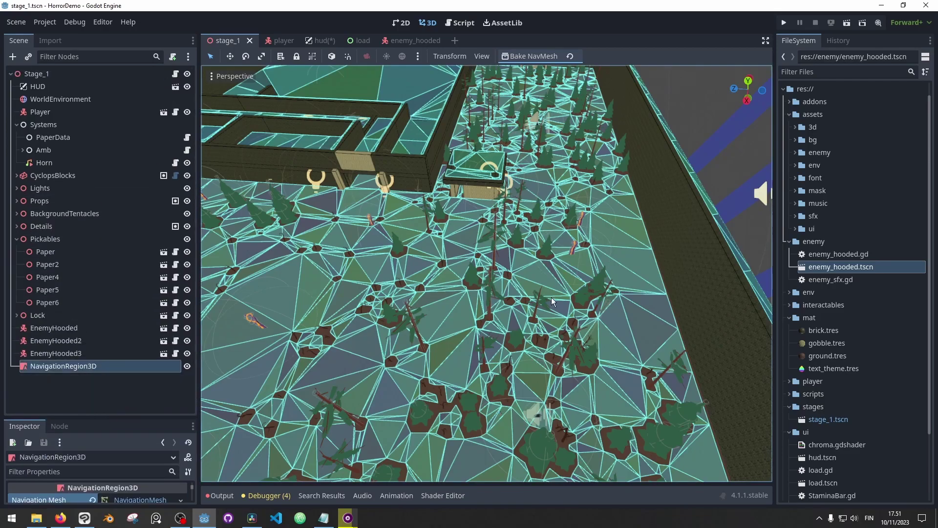
scroll(512, 278, "down", 5)
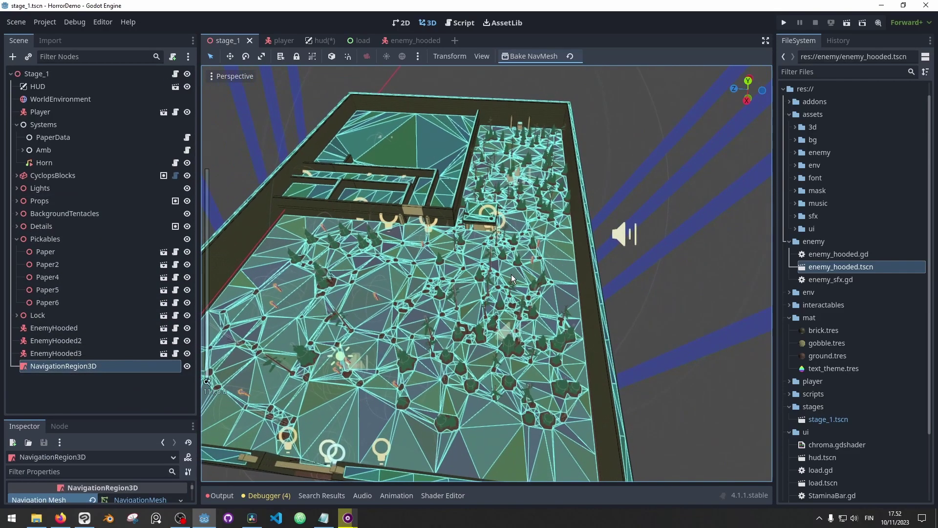
left_click(131, 179)
left_click(60, 426)
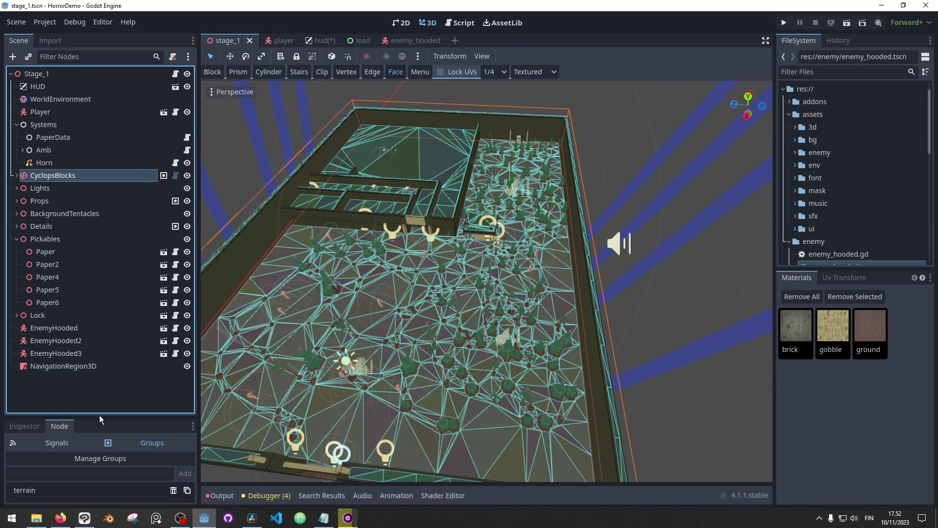
left_click_drag(99, 416, 106, 276)
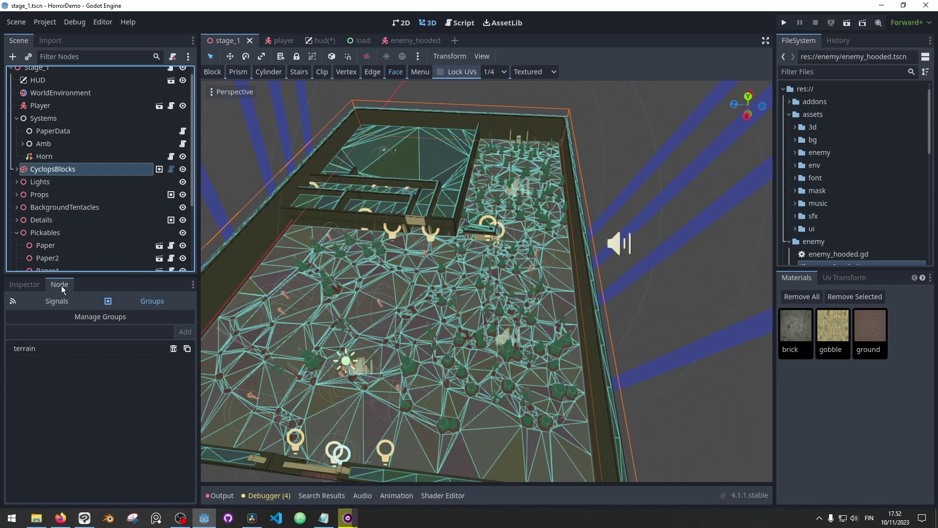
left_click(144, 301)
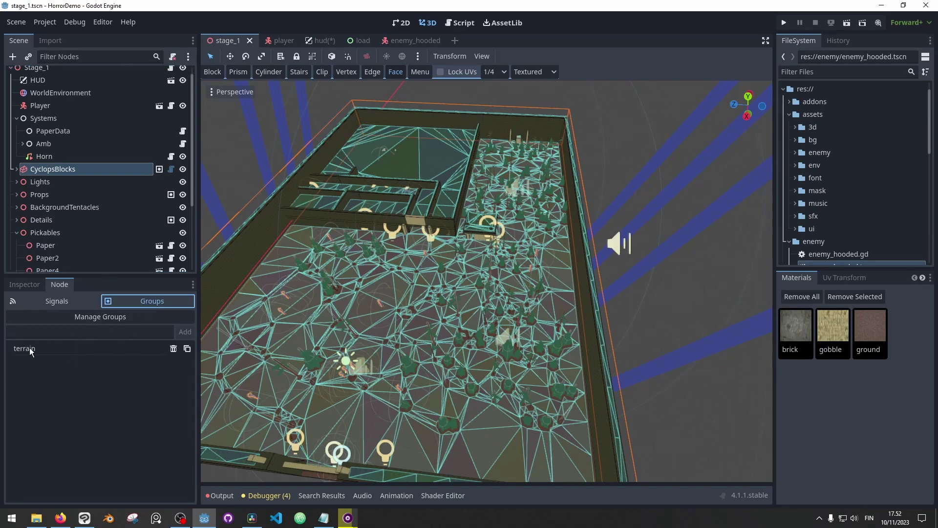
Step: Hide the Details node and show it again to check which objects in the level belong to it
scroll(100, 185, "down", 2)
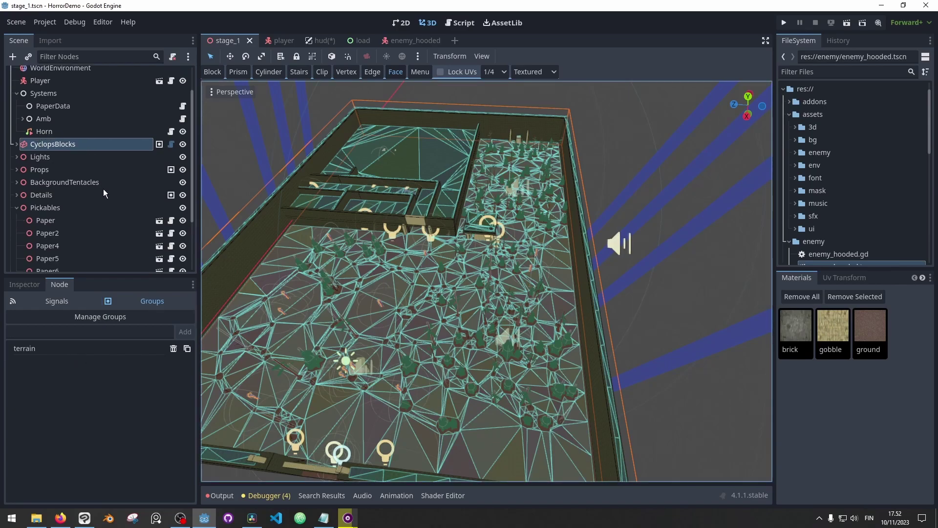
middle_click_drag(333, 225, 356, 212)
middle_click_drag(255, 198, 303, 181, "shift")
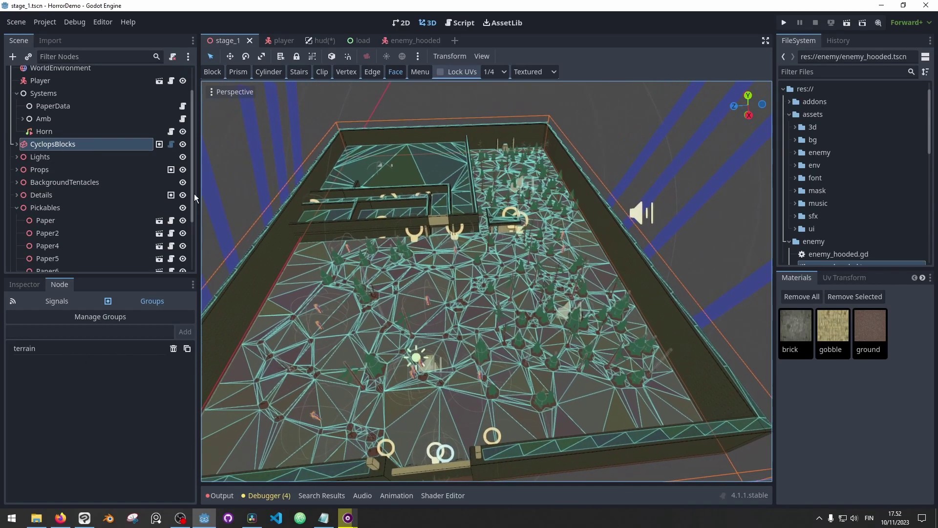
left_click(182, 194)
left_click(182, 194)
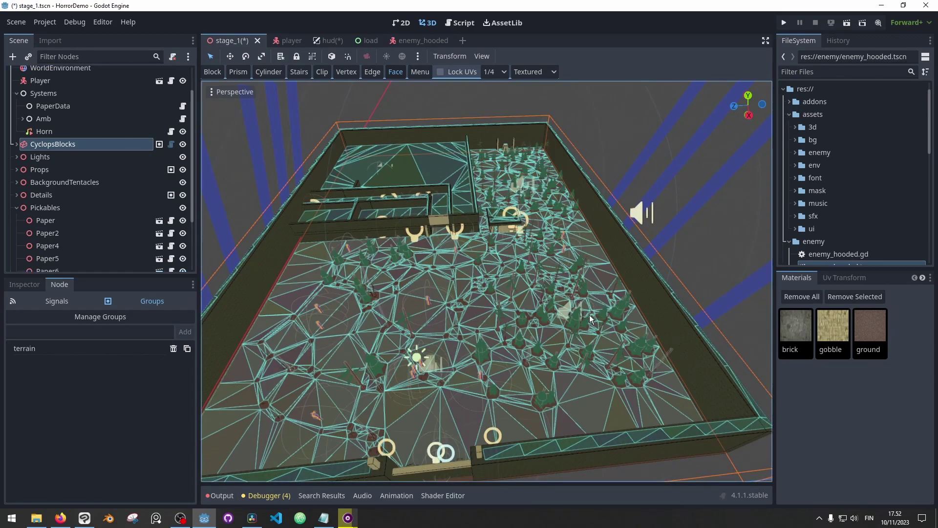
Step: Select NavigationRegion3D again and examine its baked mesh closely around the trees of the forest area
scroll(71, 220, "down", 3)
left_click(64, 263)
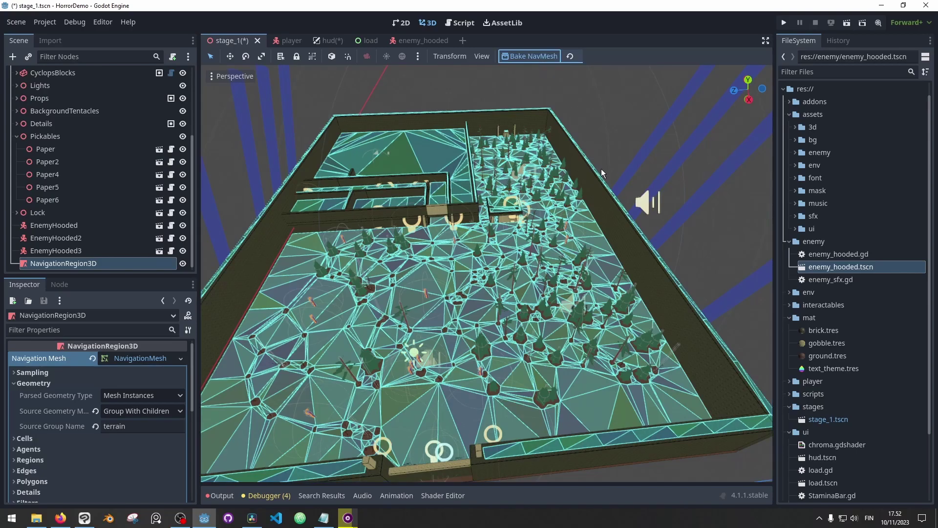
scroll(580, 295, "up", 10)
middle_click_drag(567, 289, 497, 267)
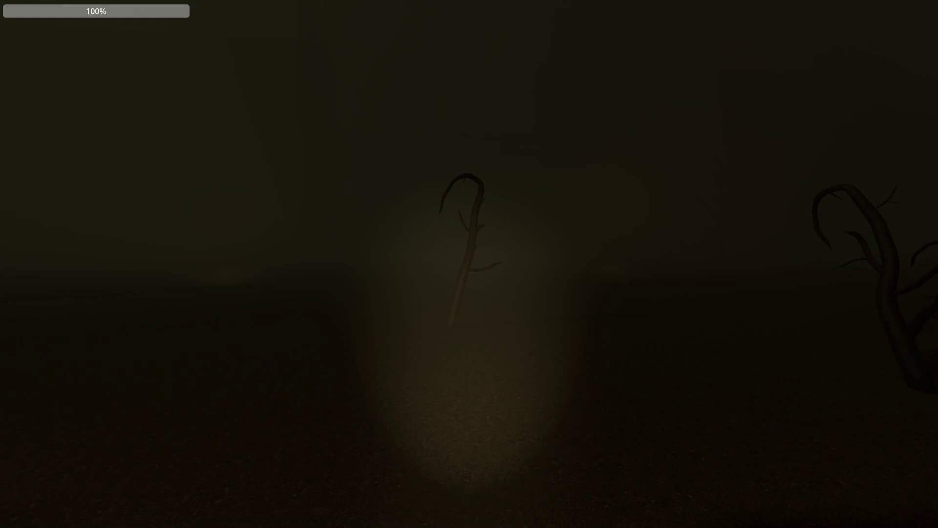
Step: Walk forward through the foggy forest in the running game, past the tentacles and fir trees, to playtest the level
key("w")
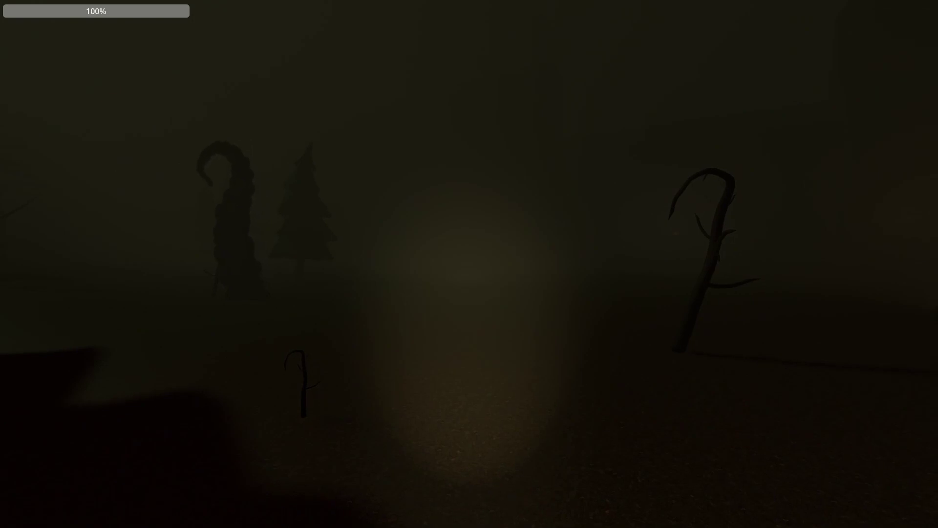
key("w")
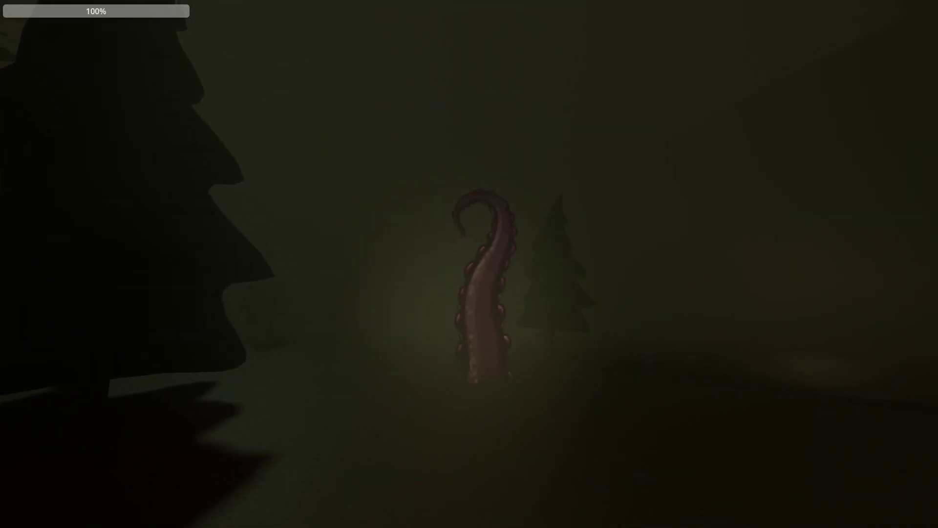
key("w")
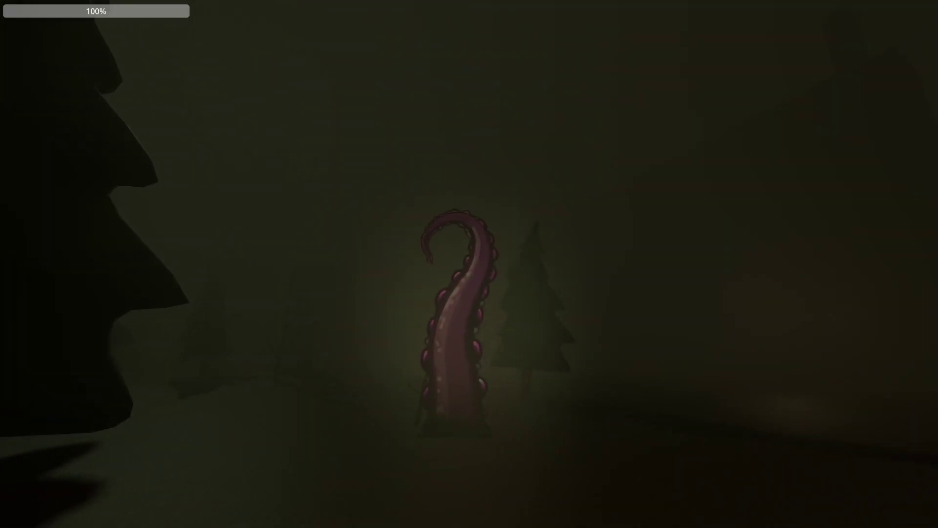
key("w")
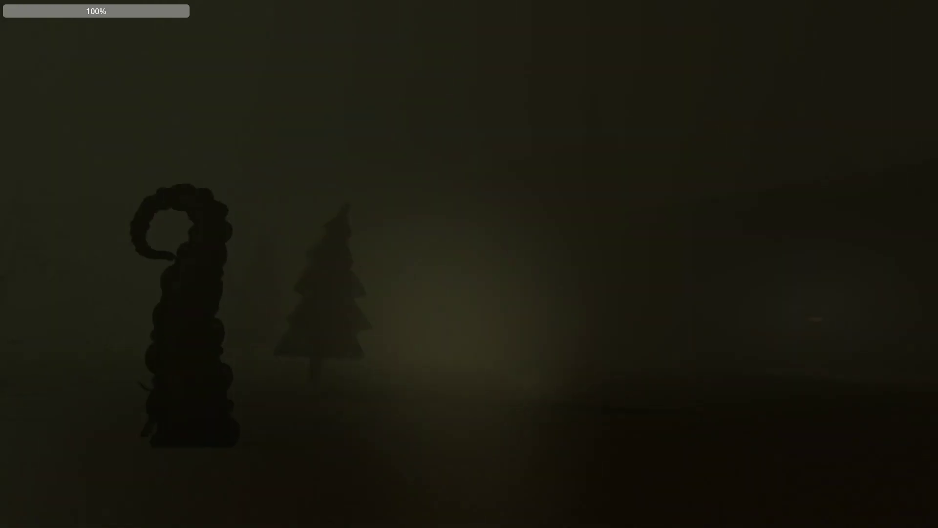
key("w")
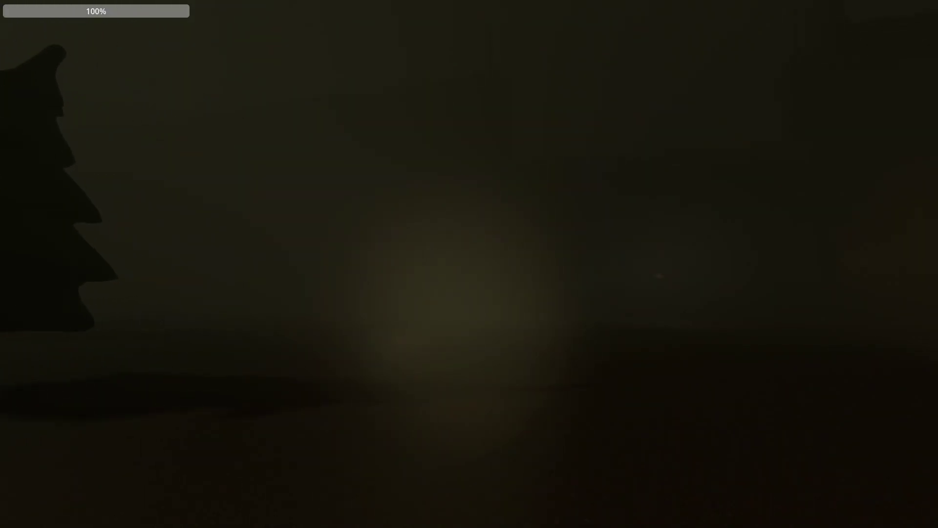
key("w")
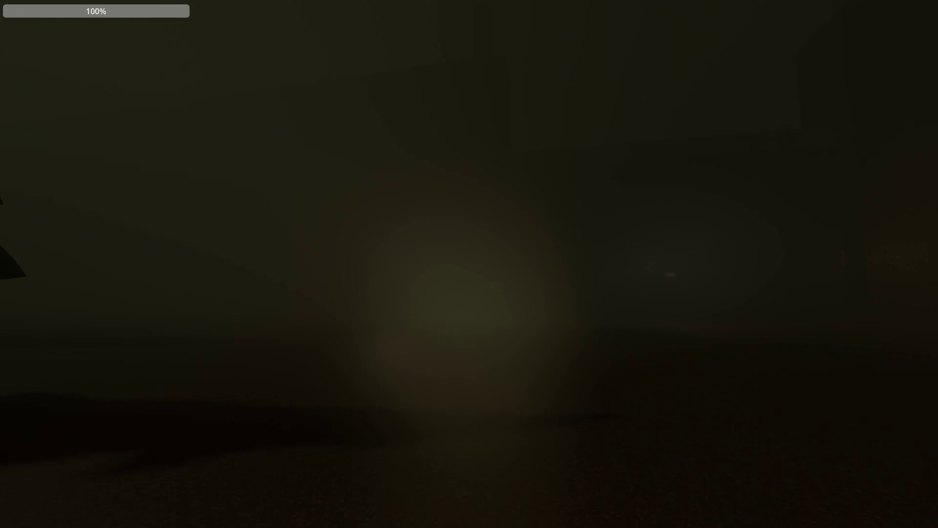
key("w")
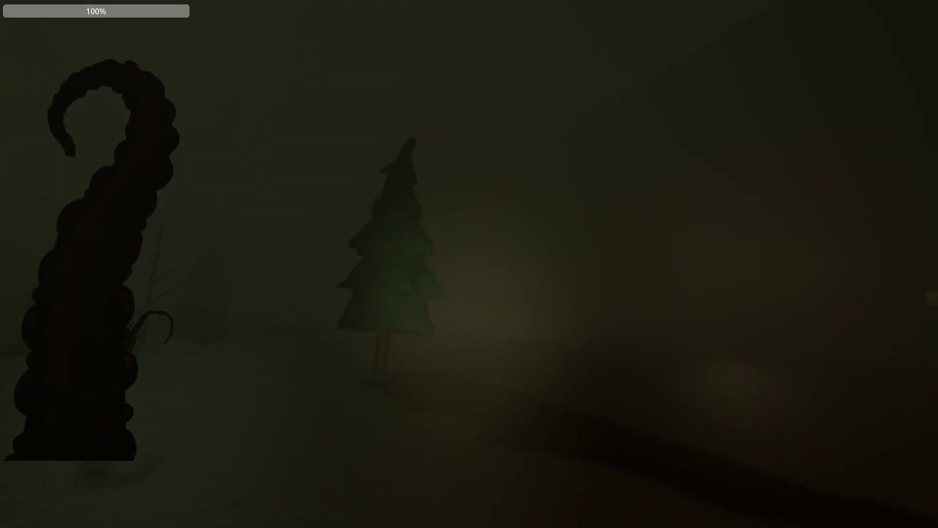
key("w")
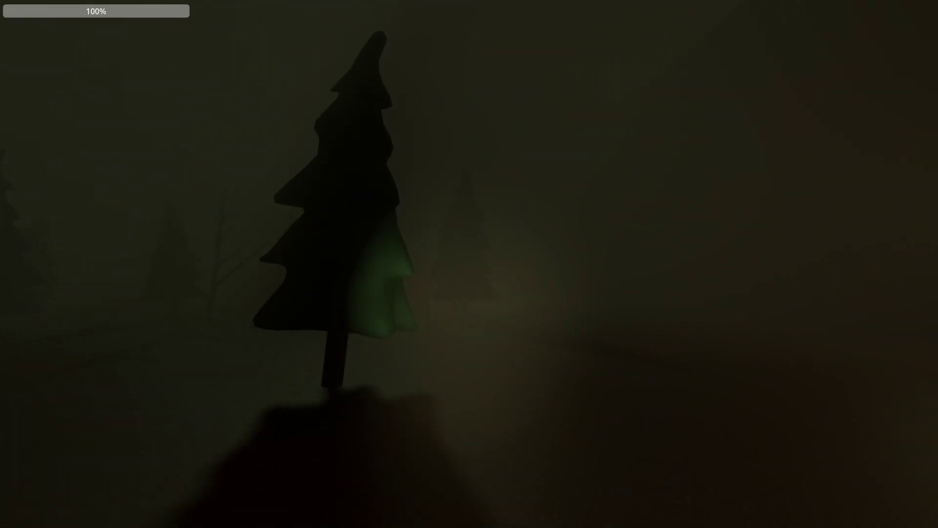
key("w")
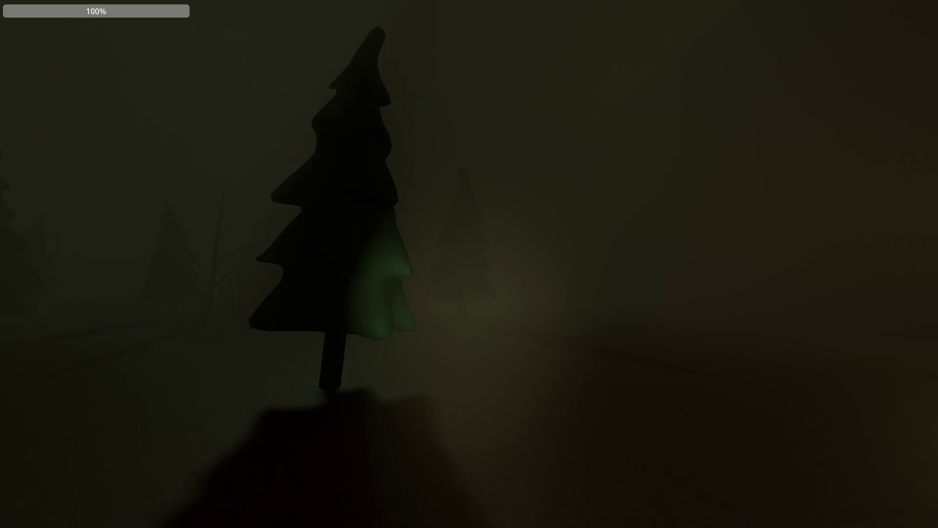
key("w")
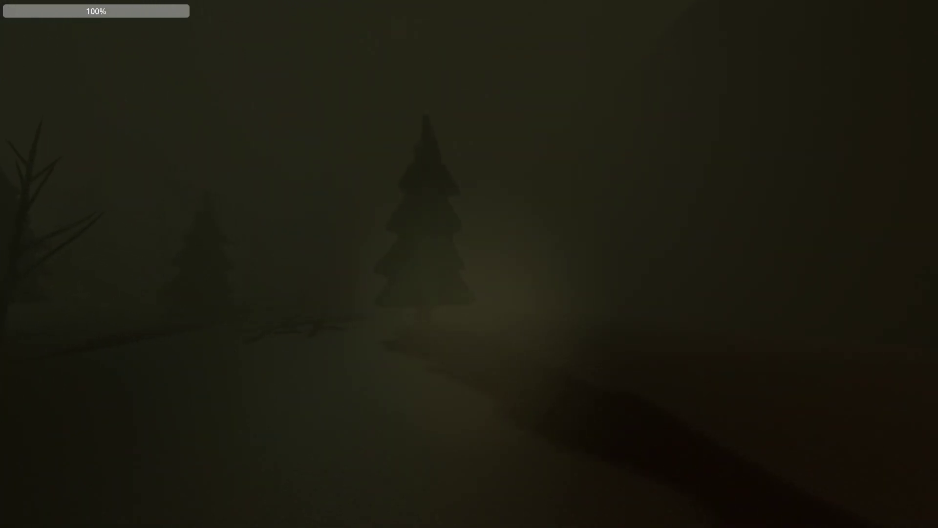
key("w")
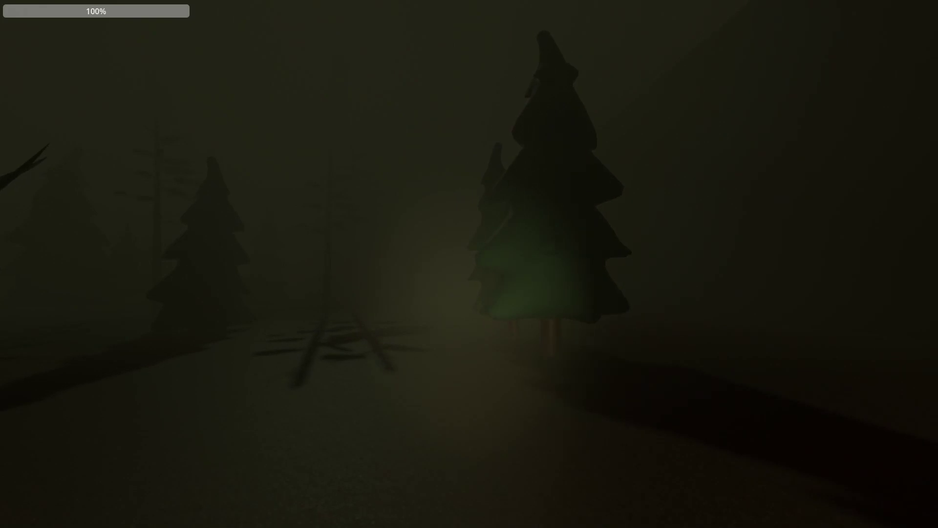